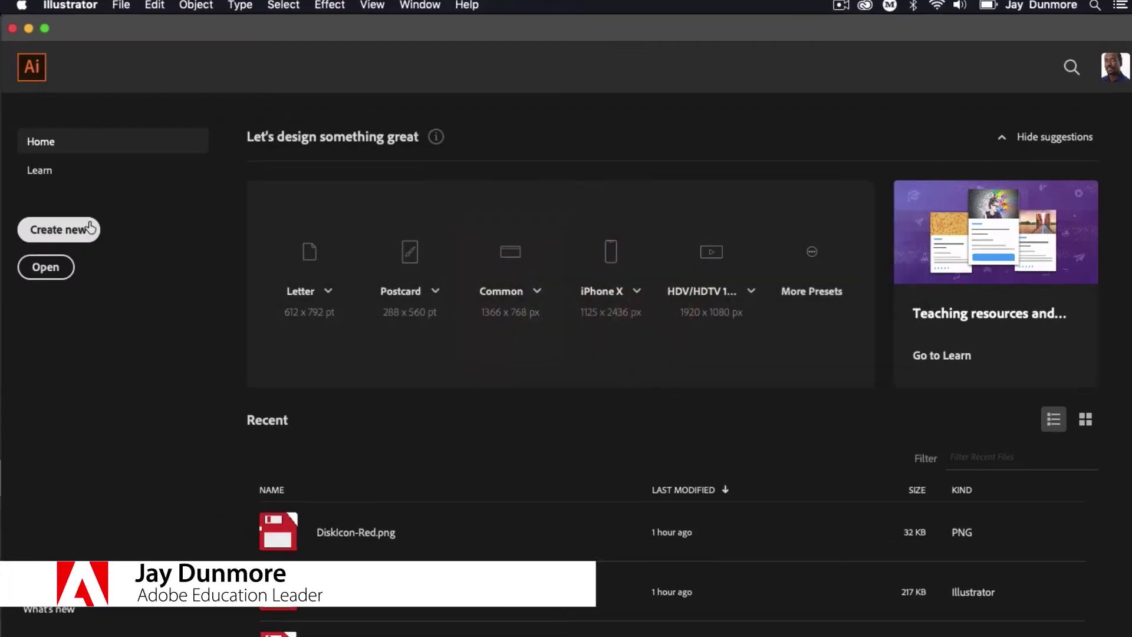
# - Start a new Print document from the Tabloid preset (11 × 17 in), with units set to Inches
pyautogui.click(80, 230)
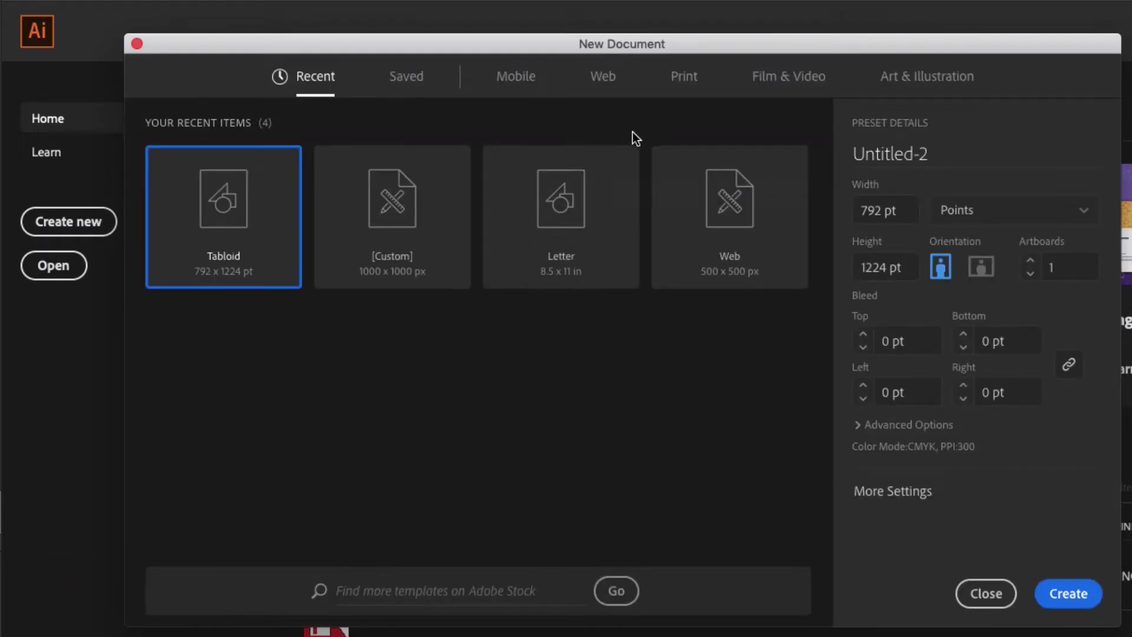
pyautogui.click(690, 86)
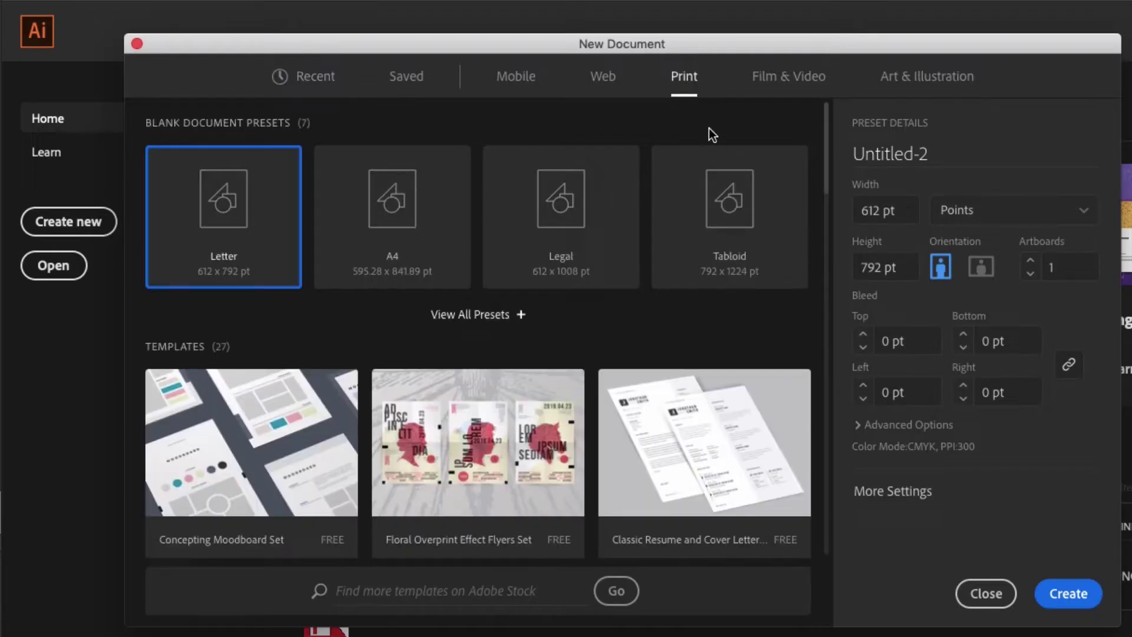
pyautogui.click(519, 317)
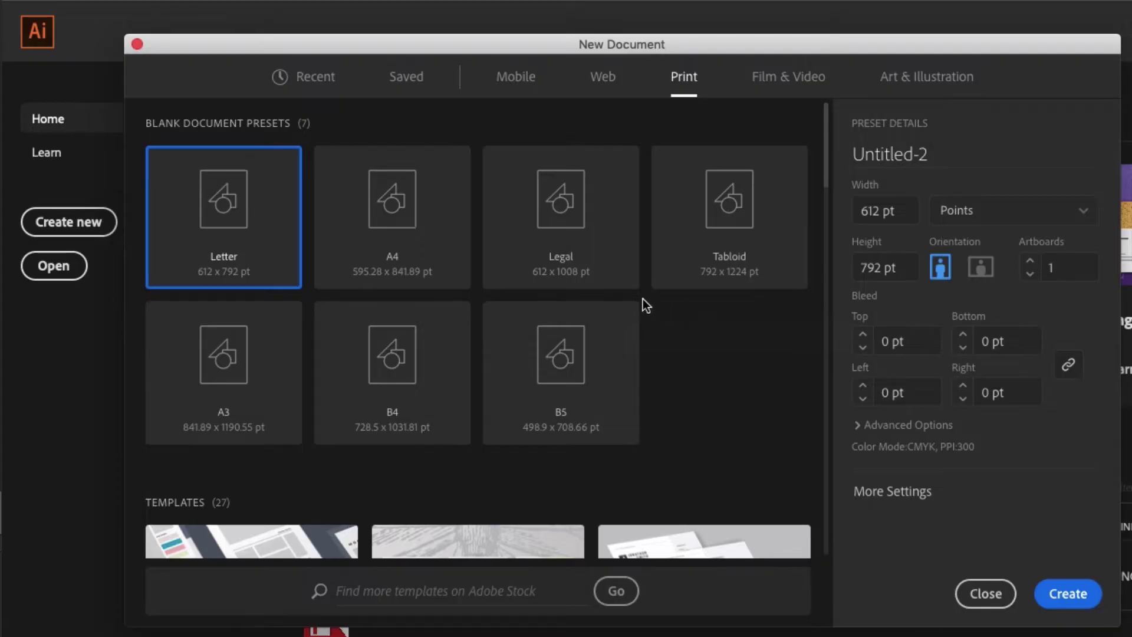
pyautogui.click(711, 236)
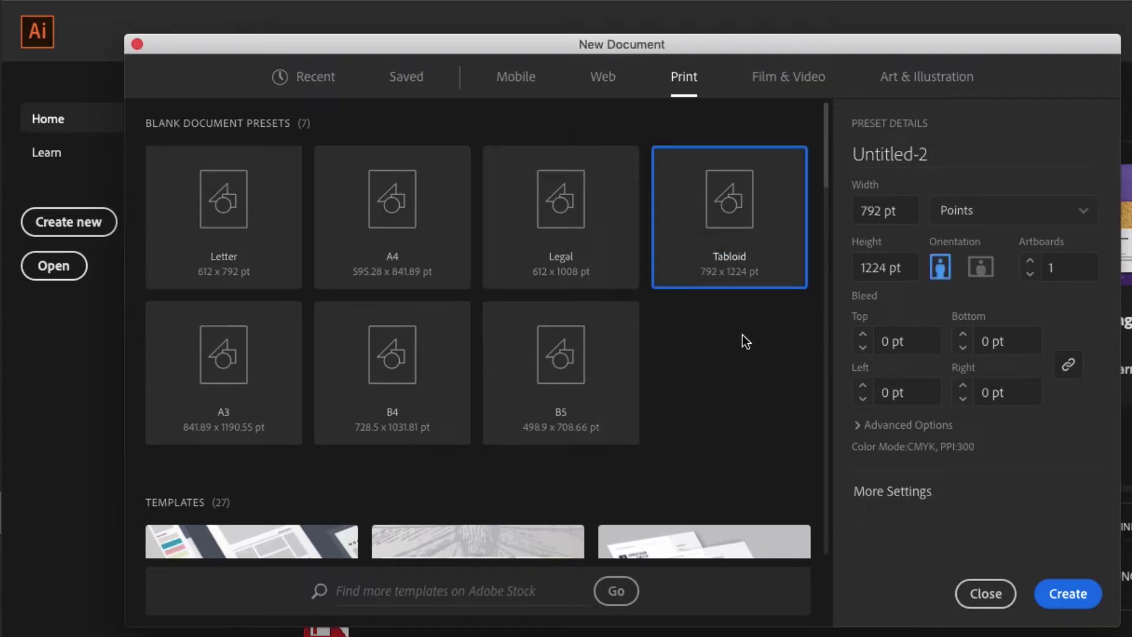
pyautogui.click(959, 222)
pyautogui.click(955, 271)
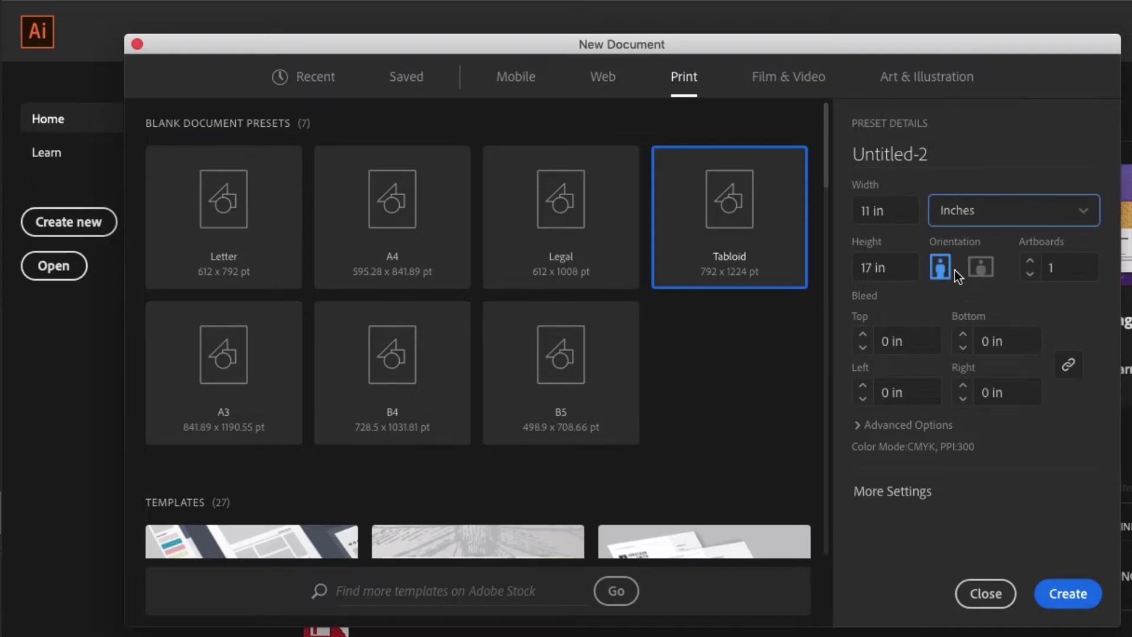
# - Create the blank Tabloid document and reset the Typography workspace to its defaults
pyautogui.click(1068, 593)
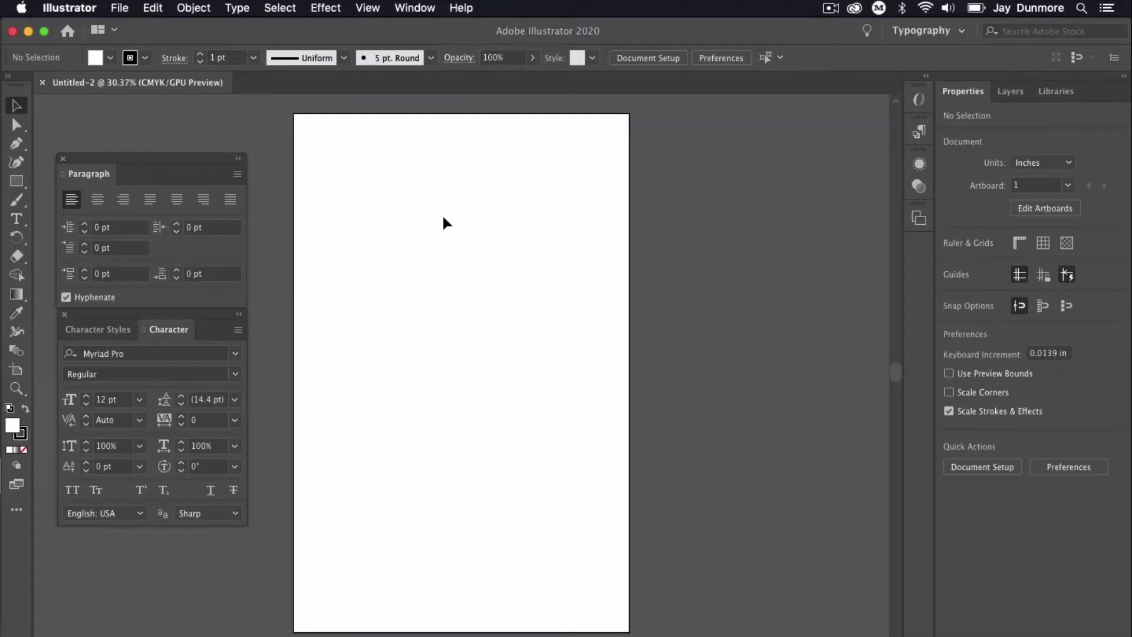
pyautogui.click(923, 30)
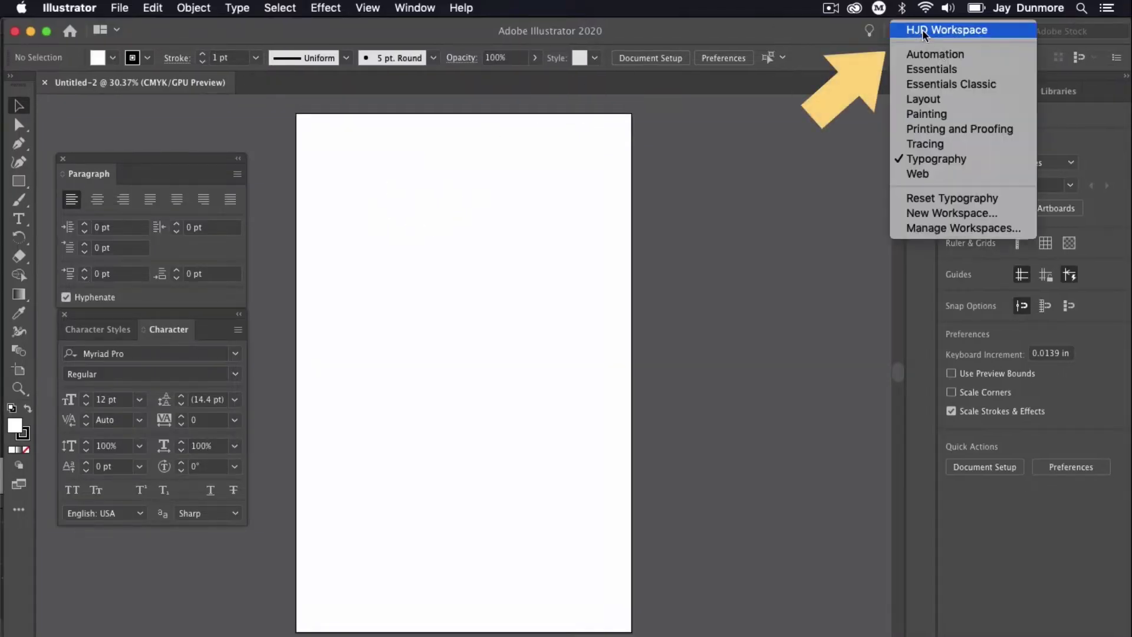
pyautogui.click(960, 202)
pyautogui.click(962, 29)
pyautogui.click(652, 214)
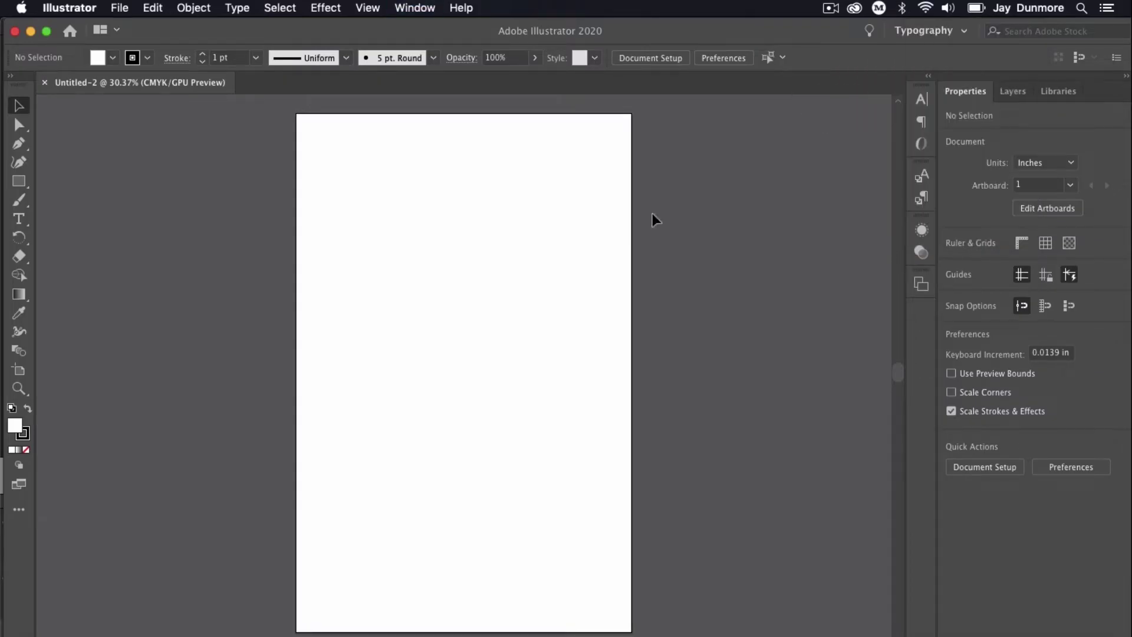
# - Float the Paragraph panel and group the Character panel with it
pyautogui.click(922, 121)
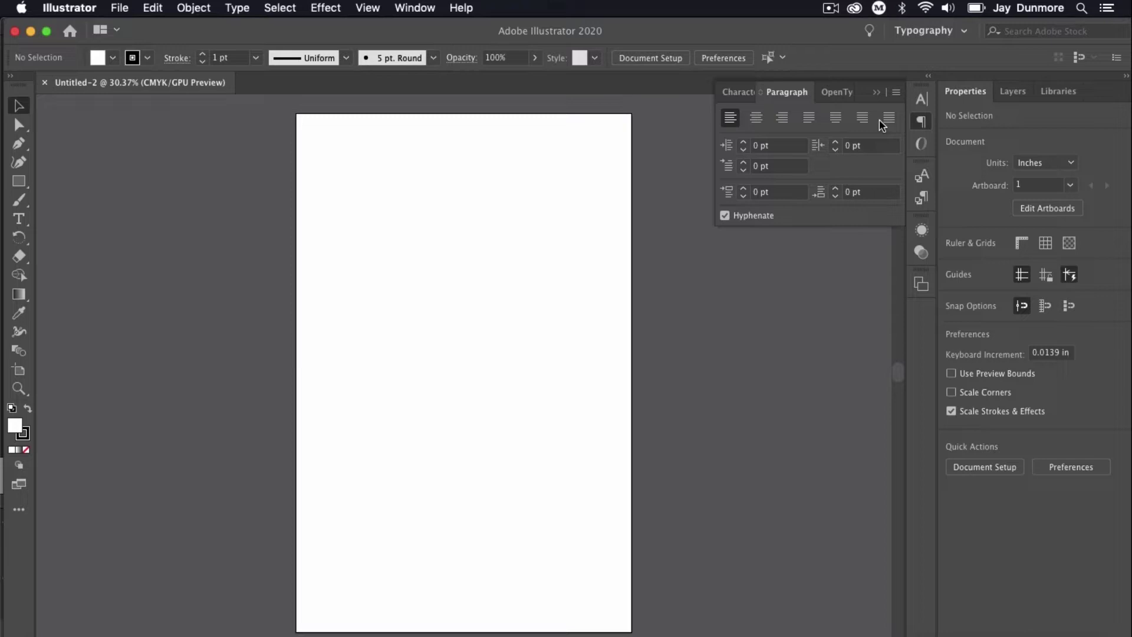
pyautogui.moveTo(797, 92); pyautogui.dragTo(104, 114)
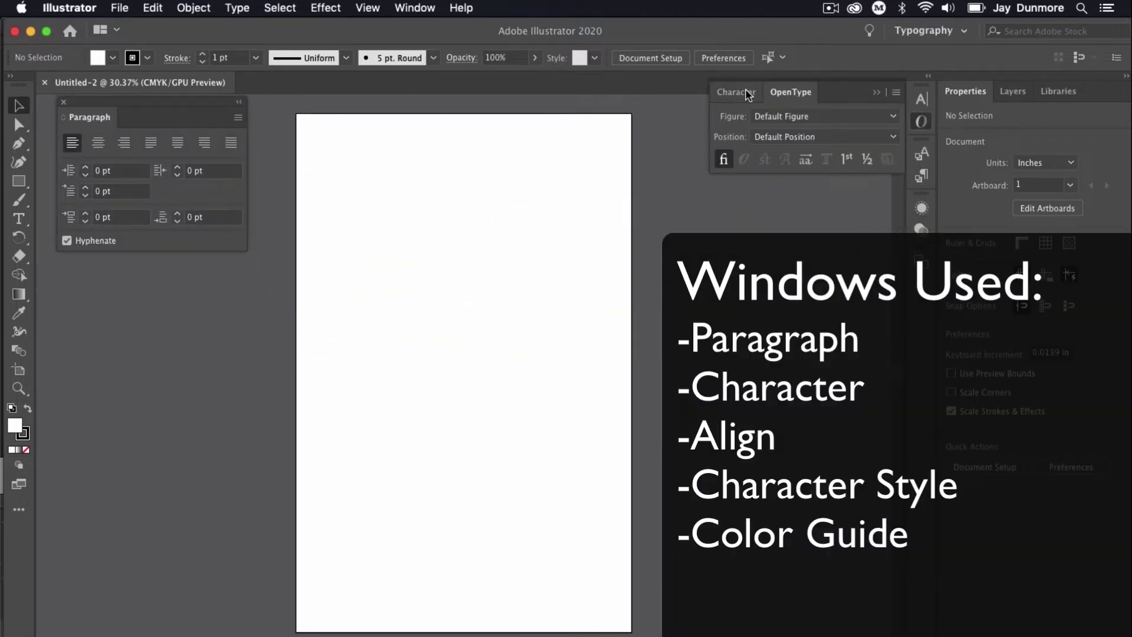
pyautogui.click(746, 93)
pyautogui.moveTo(748, 92); pyautogui.dragTo(88, 260)
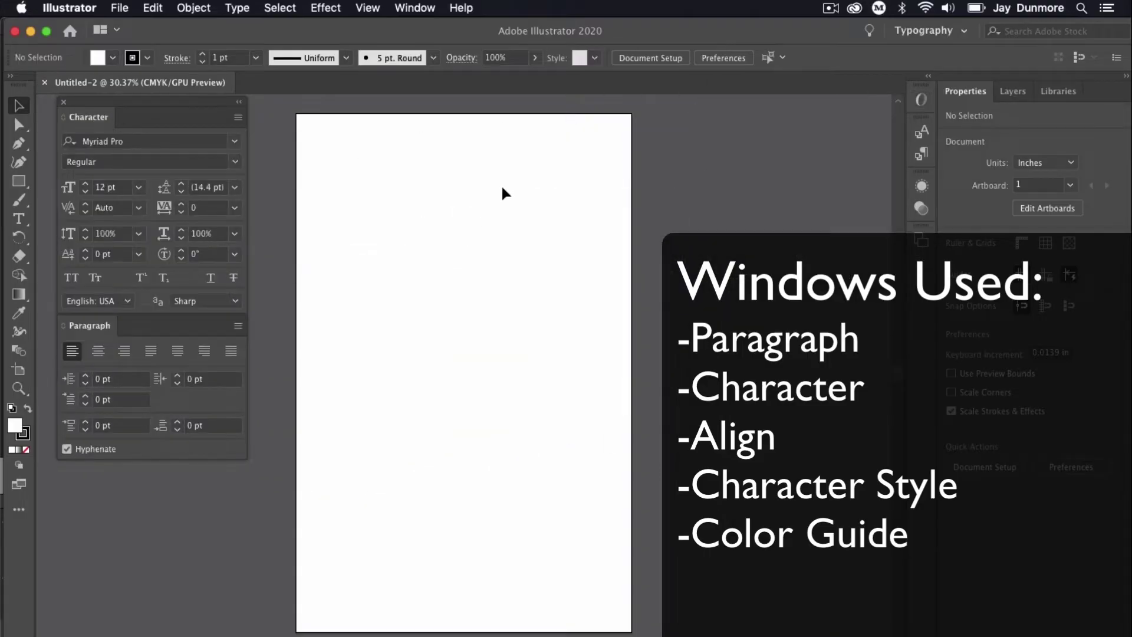
# - Paste the eight-line Education quote as Arial text near the page top and scale it to about 64 pt
pyautogui.click(18, 219)
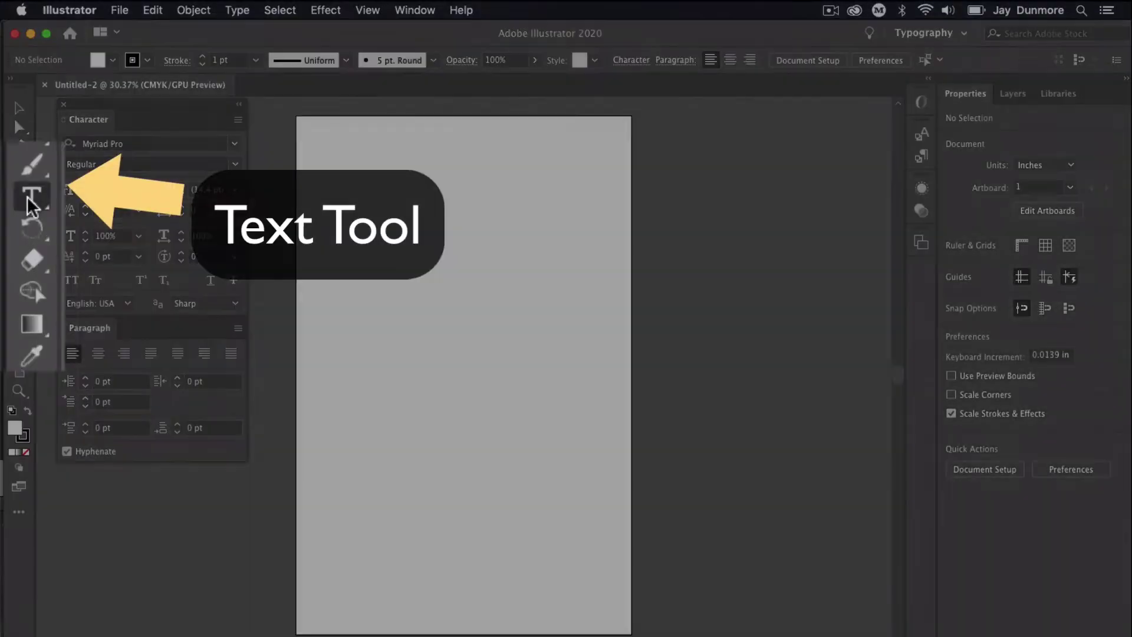
pyautogui.click(328, 178)
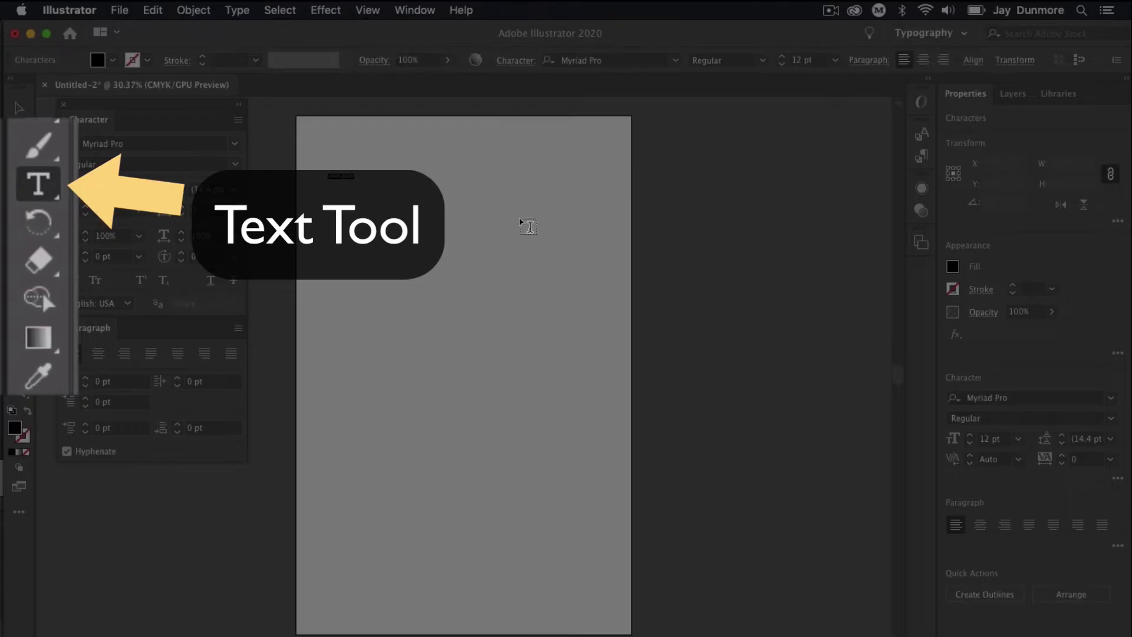
pyautogui.write('Education is the Passport to the future For tomorrow belongs to those who prepare for it today')
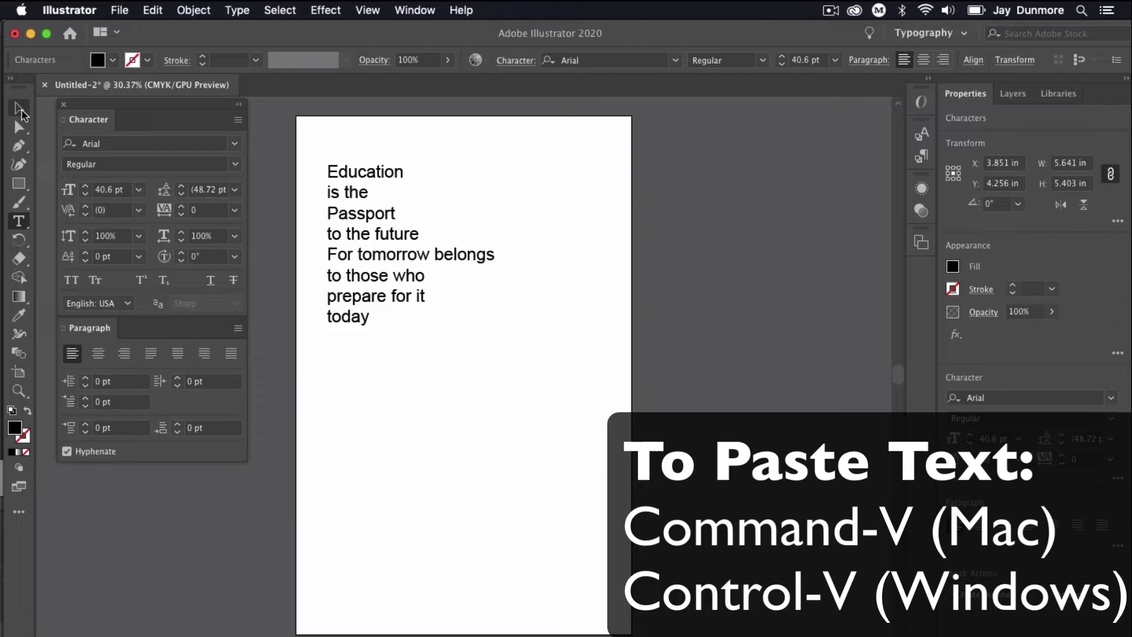
pyautogui.press('Escape')
pyautogui.moveTo(499, 328); pyautogui.dragTo(608, 424)
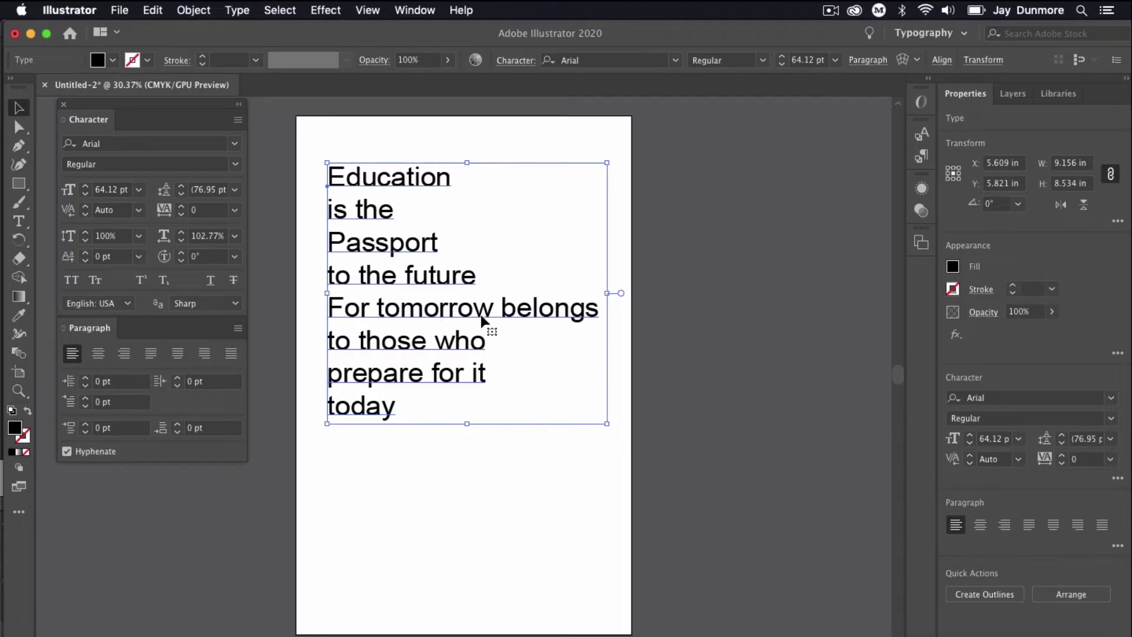
pyautogui.moveTo(481, 320); pyautogui.dragTo(477, 325)
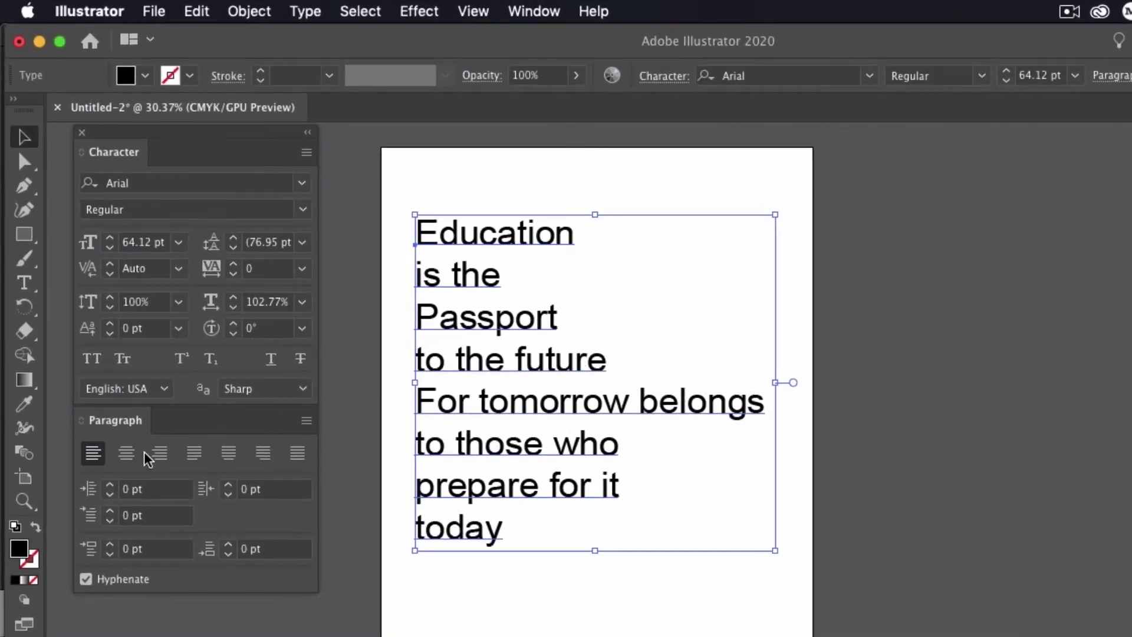
# - Centre-align the quote's lines and move the text block right and down to the page middle
pyautogui.click(125, 457)
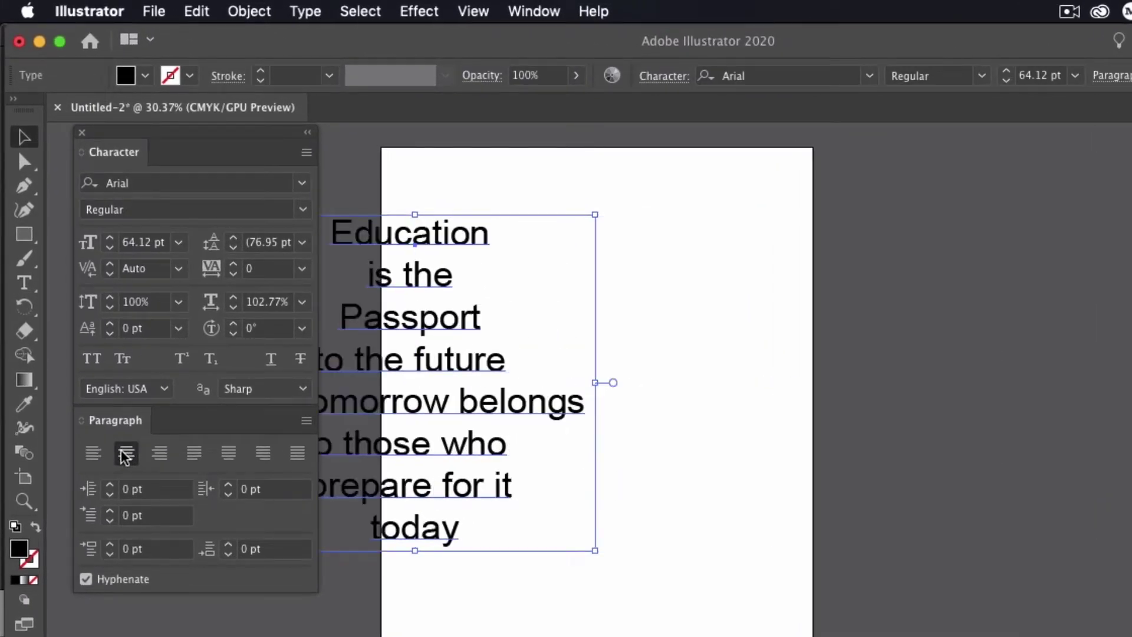
pyautogui.moveTo(419, 361); pyautogui.dragTo(619, 375)
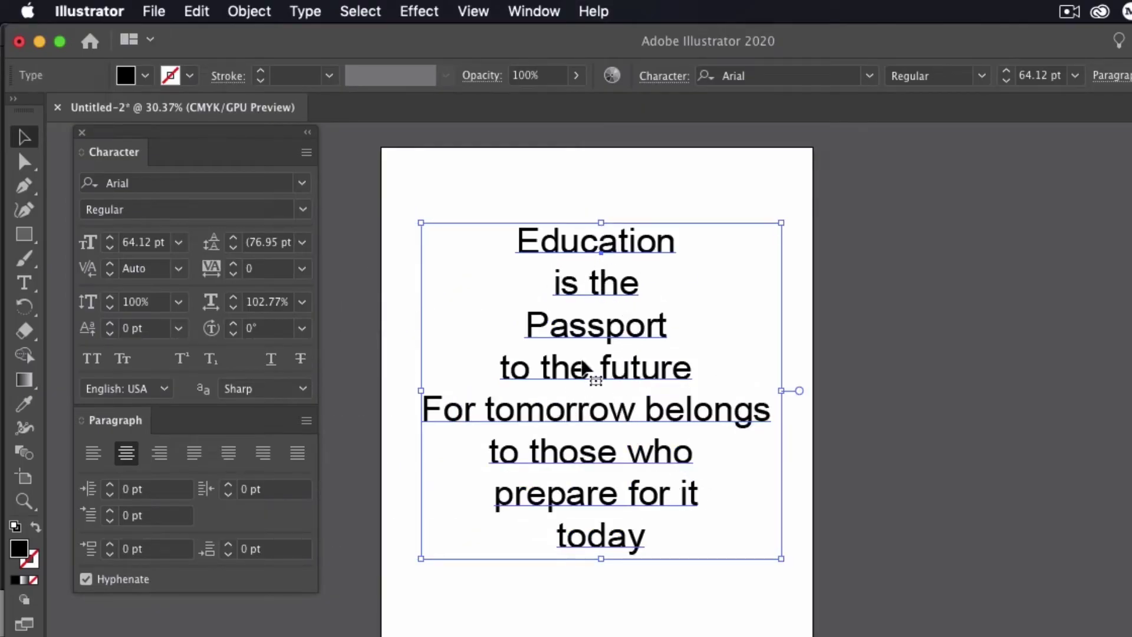
pyautogui.moveTo(600, 375); pyautogui.dragTo(607, 430)
# - Set 'Education' and 'tomorrow' to Bold and 'future' to Italic in the Character font style
pyautogui.doubleClick(567, 315)
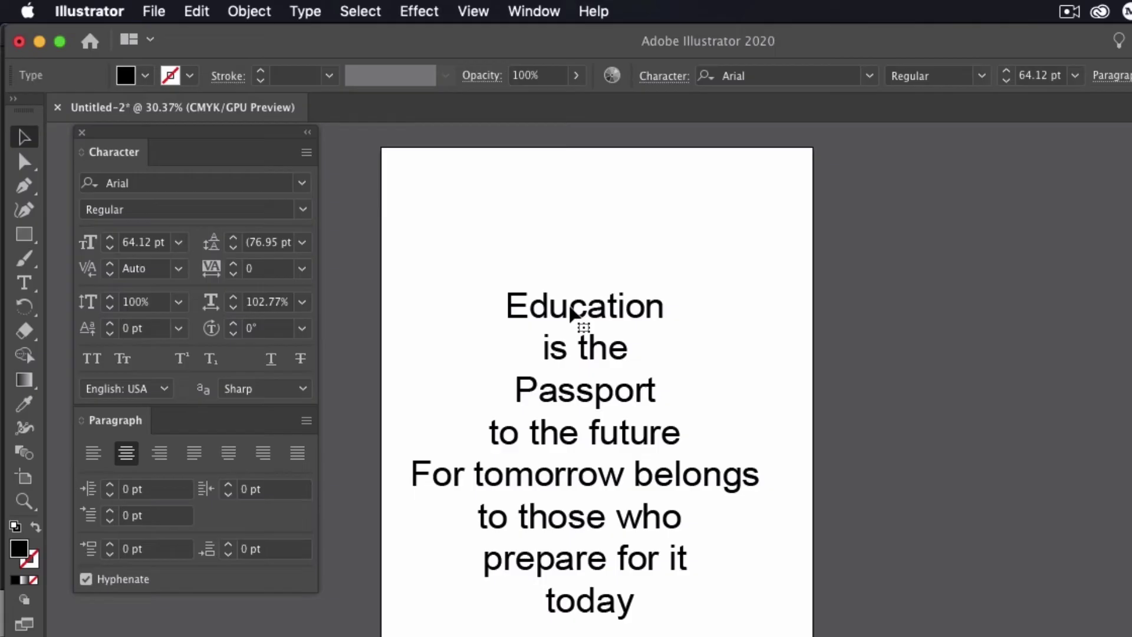
pyautogui.doubleClick(566, 316)
pyautogui.click(302, 210)
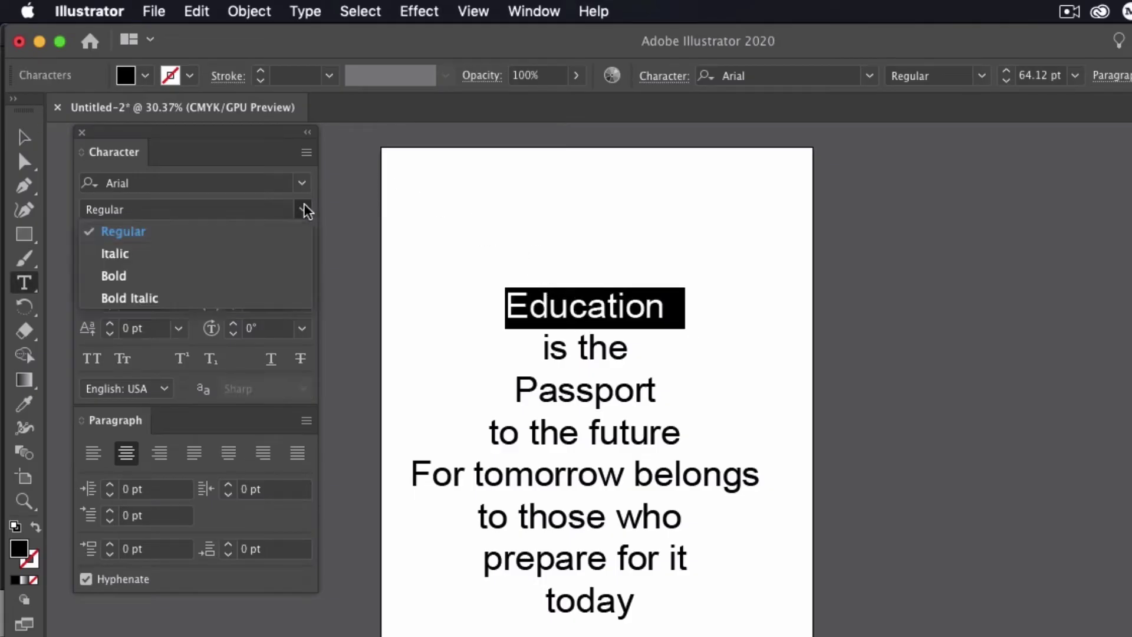
pyautogui.click(250, 275)
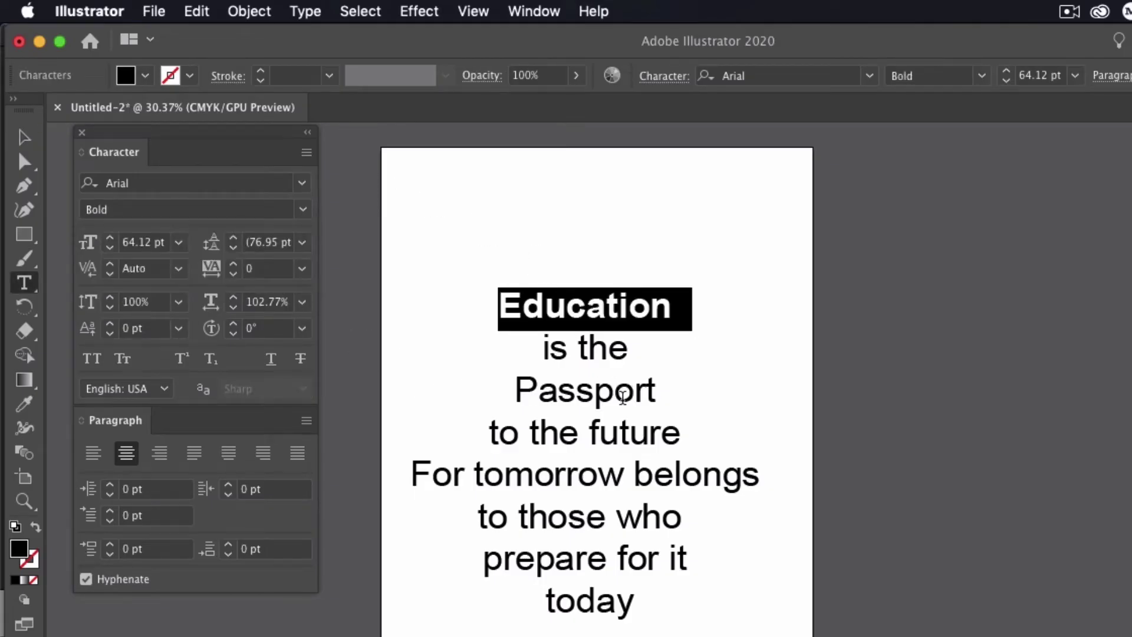
pyautogui.moveTo(590, 432); pyautogui.dragTo(695, 419)
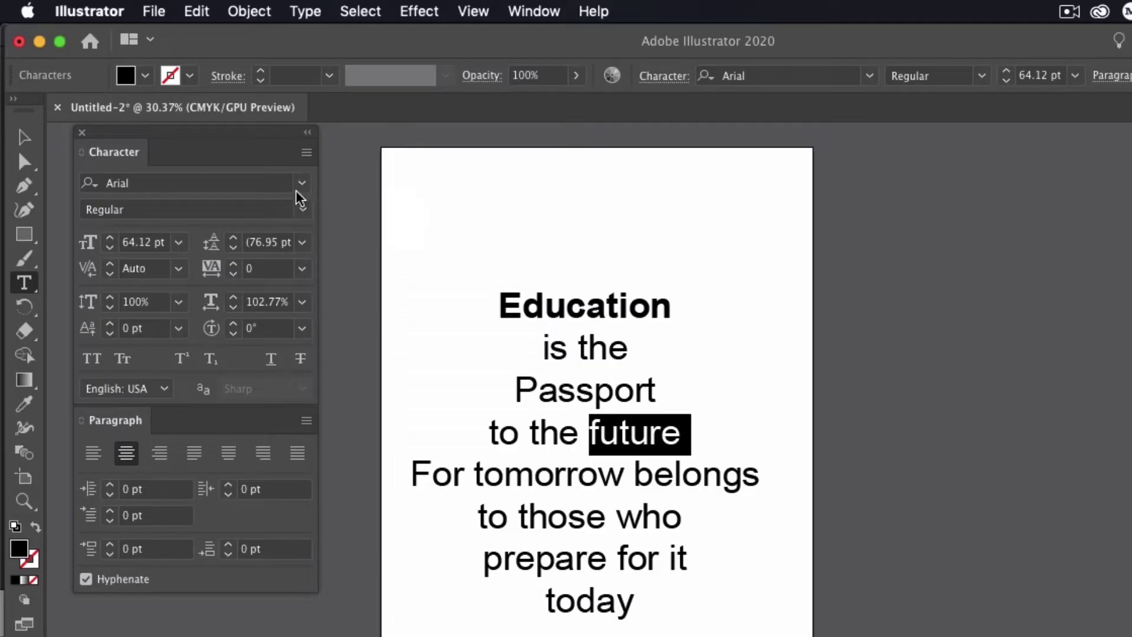
pyautogui.click(303, 208)
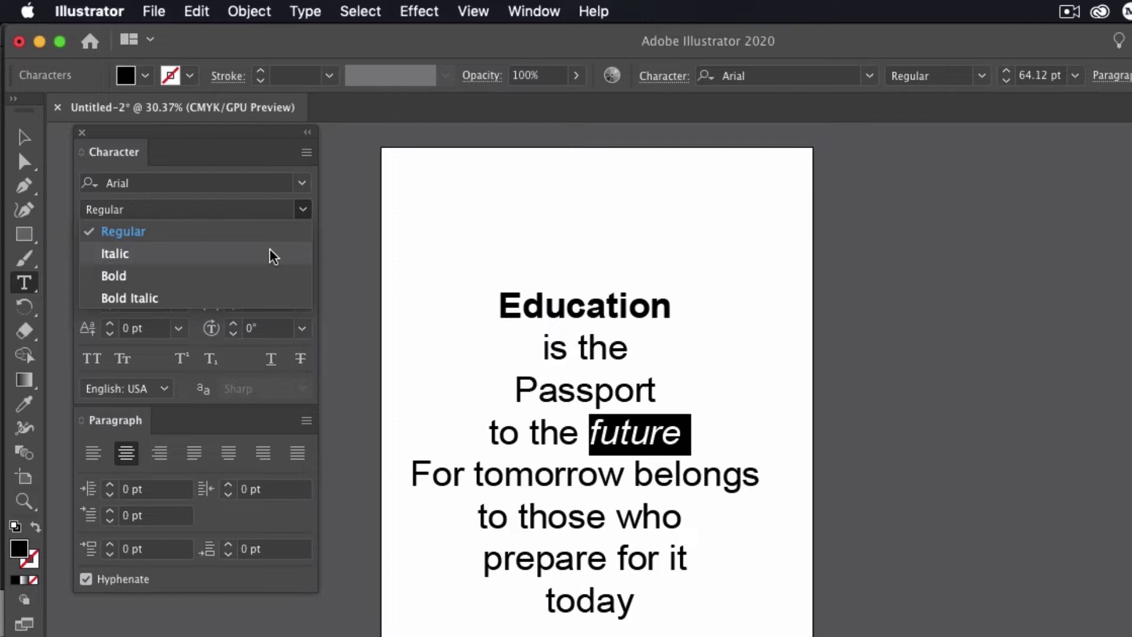
pyautogui.click(269, 253)
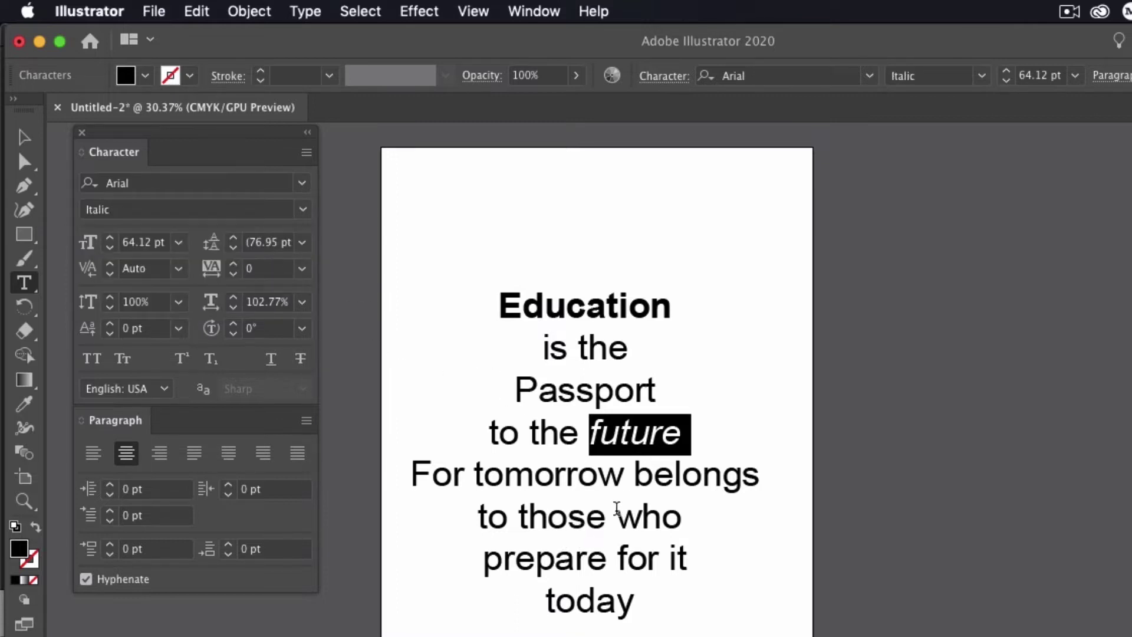
pyautogui.moveTo(617, 475); pyautogui.dragTo(466, 475)
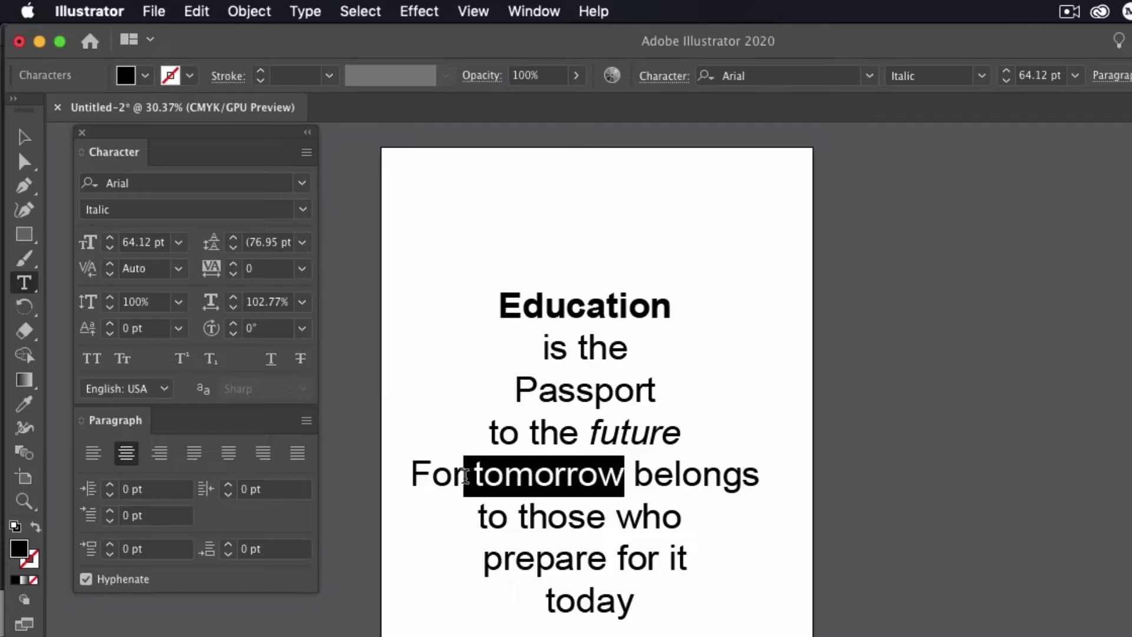
pyautogui.click(299, 213)
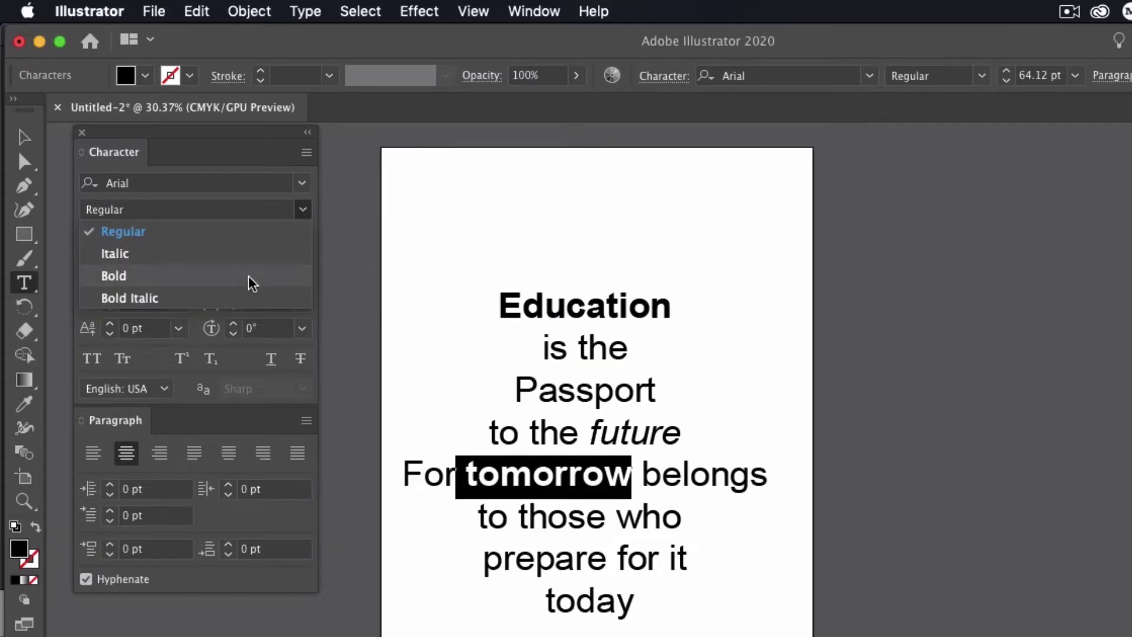
pyautogui.click(248, 276)
pyautogui.press('Escape')
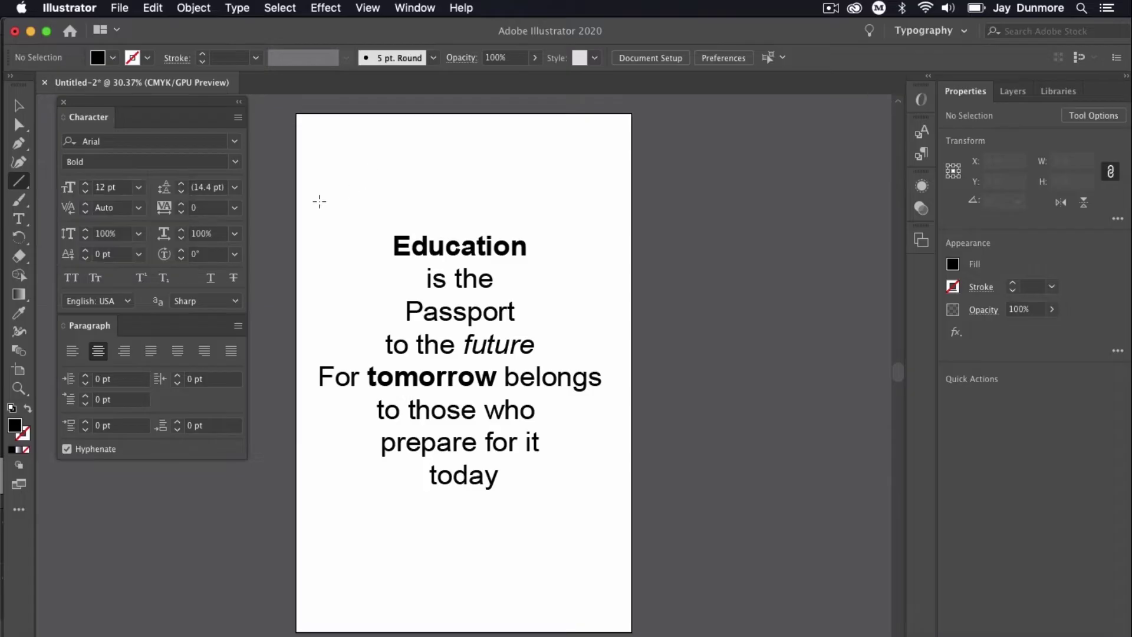
# - Draw a black 8 pt horizontal rule centred just above 'Education'
pyautogui.moveTo(313, 200); pyautogui.dragTo(564, 200)
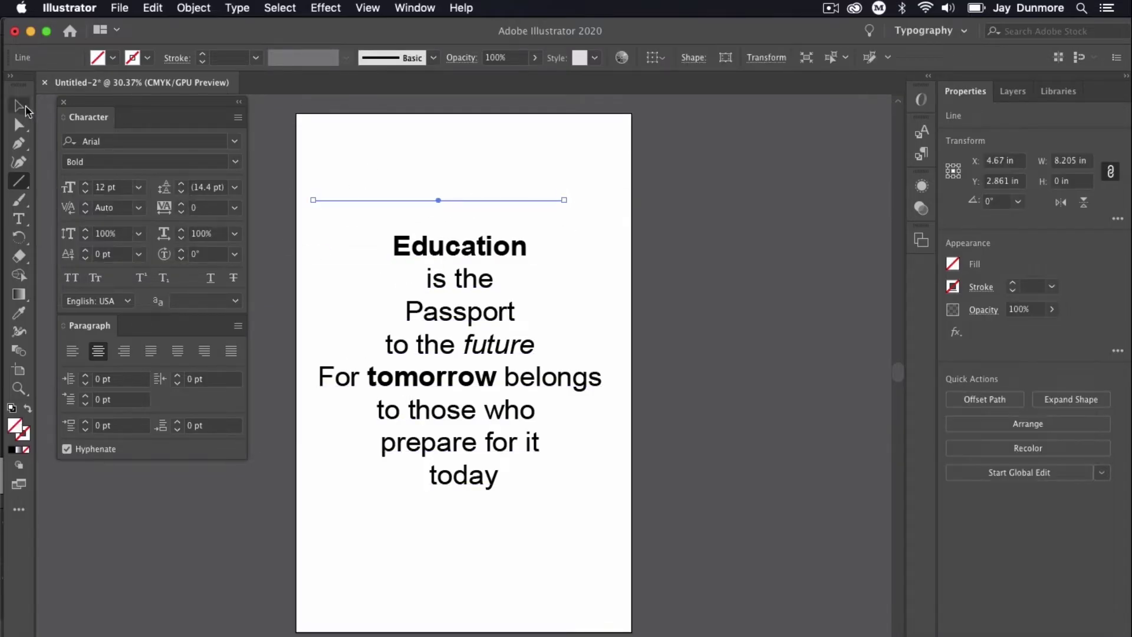
pyautogui.click(18, 105)
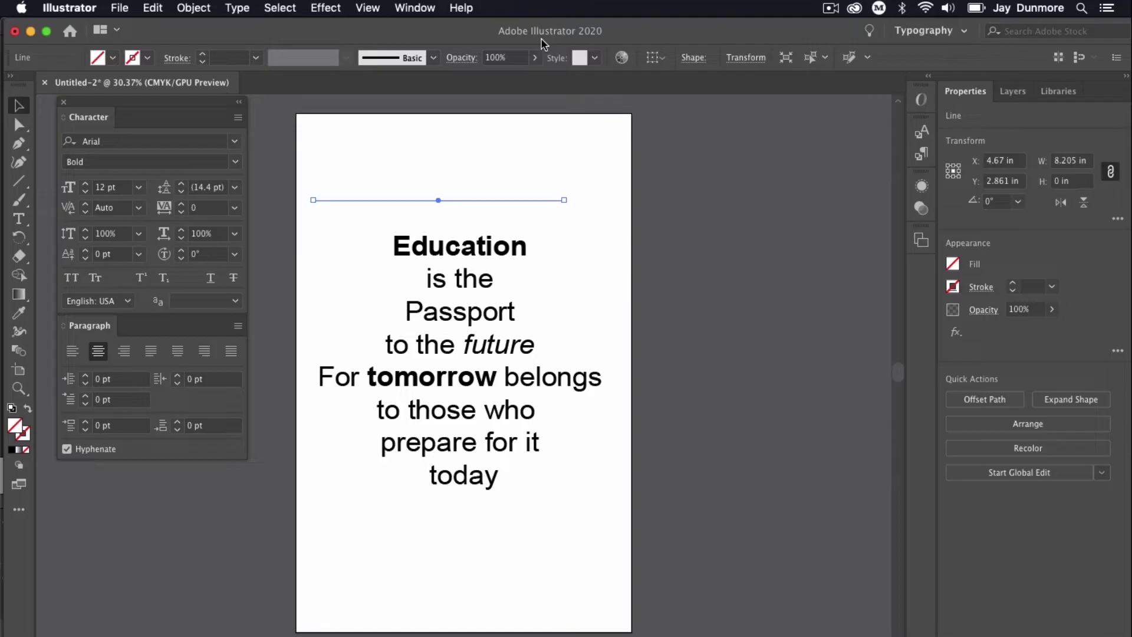
pyautogui.click(1013, 284)
pyautogui.click(1013, 283)
pyautogui.click(1013, 284)
pyautogui.click(1013, 284)
pyautogui.click(1013, 284)
pyautogui.click(1013, 284)
pyautogui.click(1014, 284)
pyautogui.click(1013, 283)
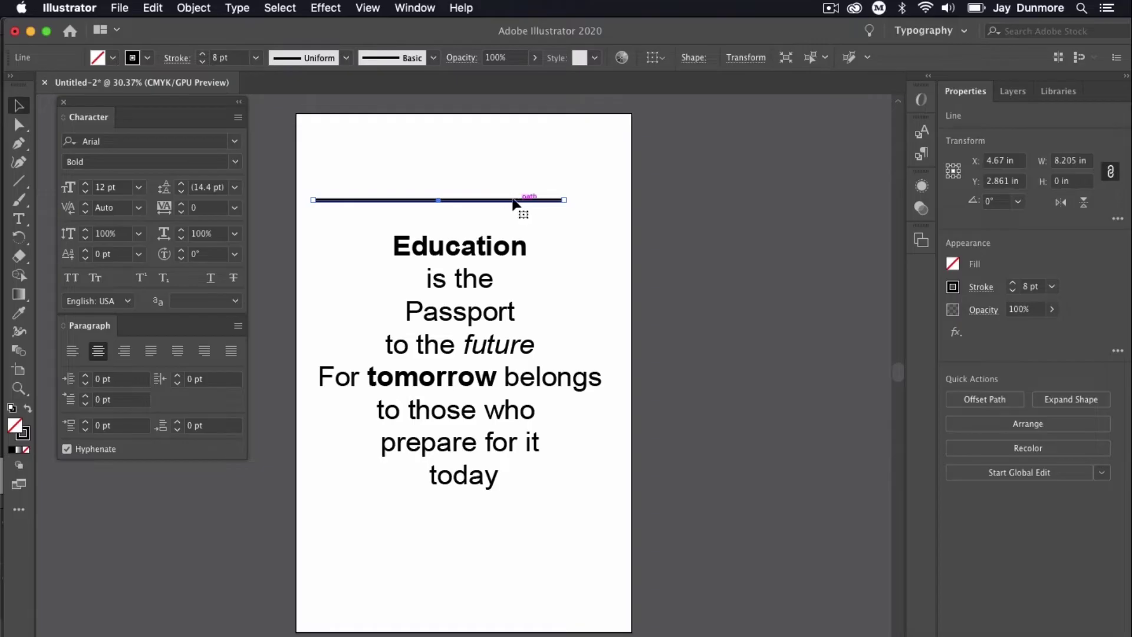
pyautogui.moveTo(477, 206); pyautogui.dragTo(503, 217)
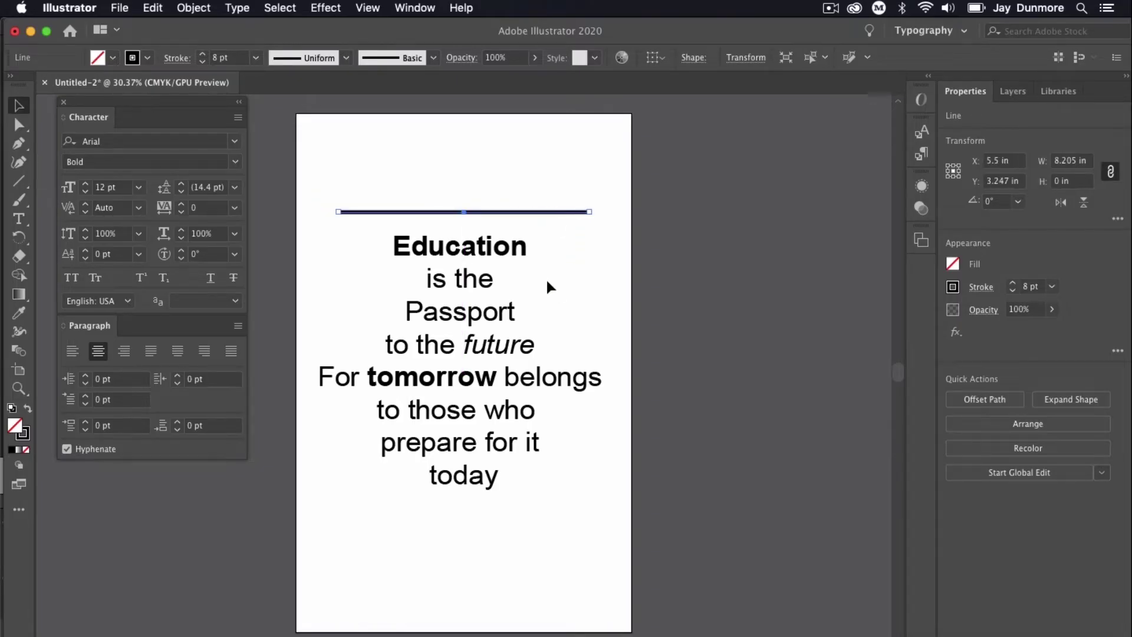
# - Duplicate the rule below the quote and horizontally centre the two rules on each other
pyautogui.press('super+v')
pyautogui.moveTo(531, 373); pyautogui.dragTo(530, 521)
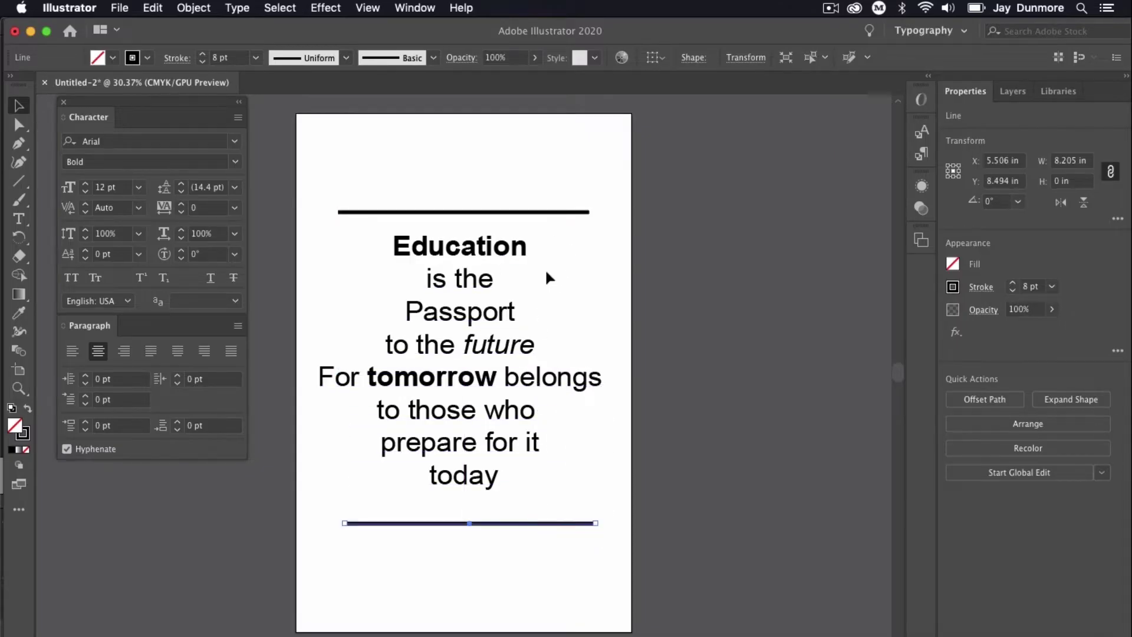
pyautogui.moveTo(584, 204); pyautogui.dragTo(578, 241)
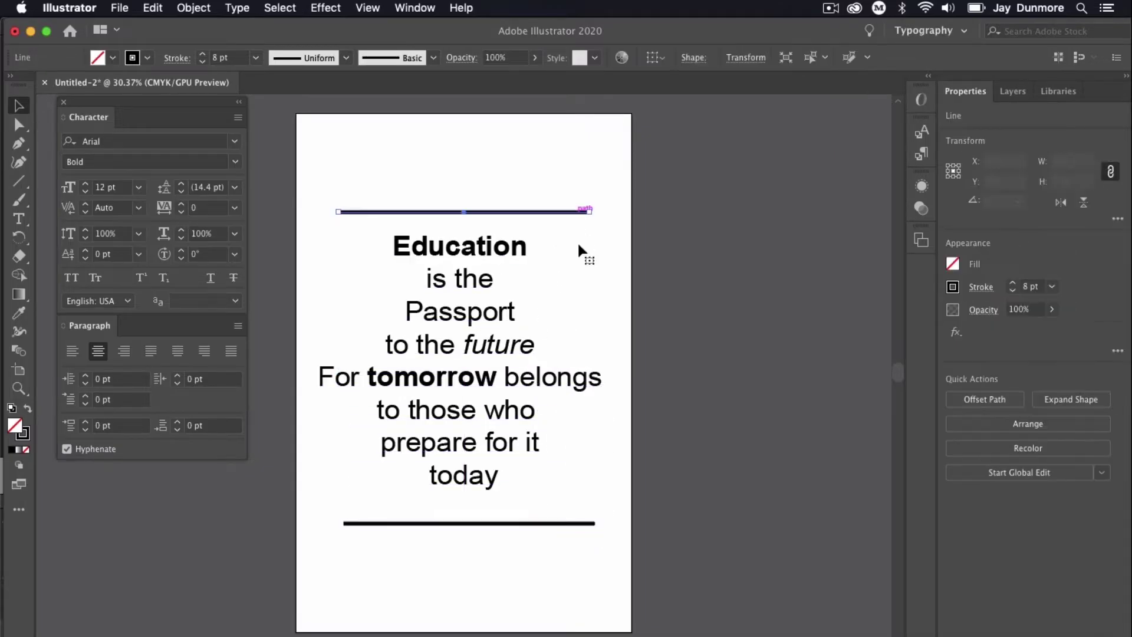
pyautogui.keyDown('shift'); pyautogui.click(571, 523); pyautogui.keyUp('shift')
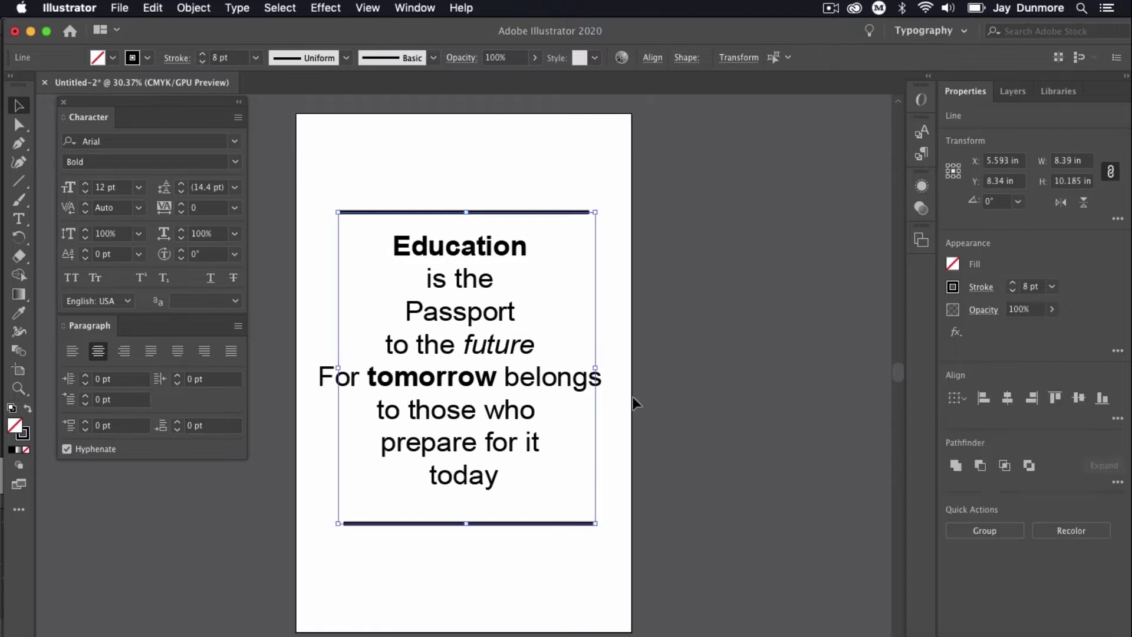
pyautogui.click(1008, 399)
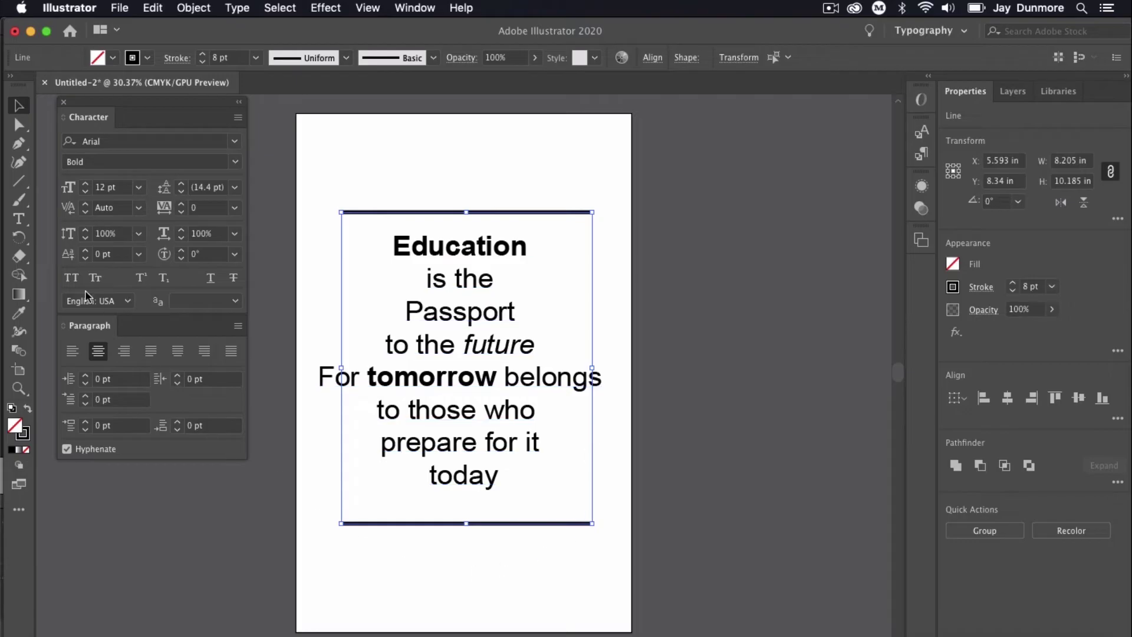
# - Add an enlarged 'Malcolm X' credit below the bottom rule and enlarge the quotation mark above the top rule
pyautogui.click(19, 218)
pyautogui.click(424, 567)
pyautogui.write('Malcolm X')
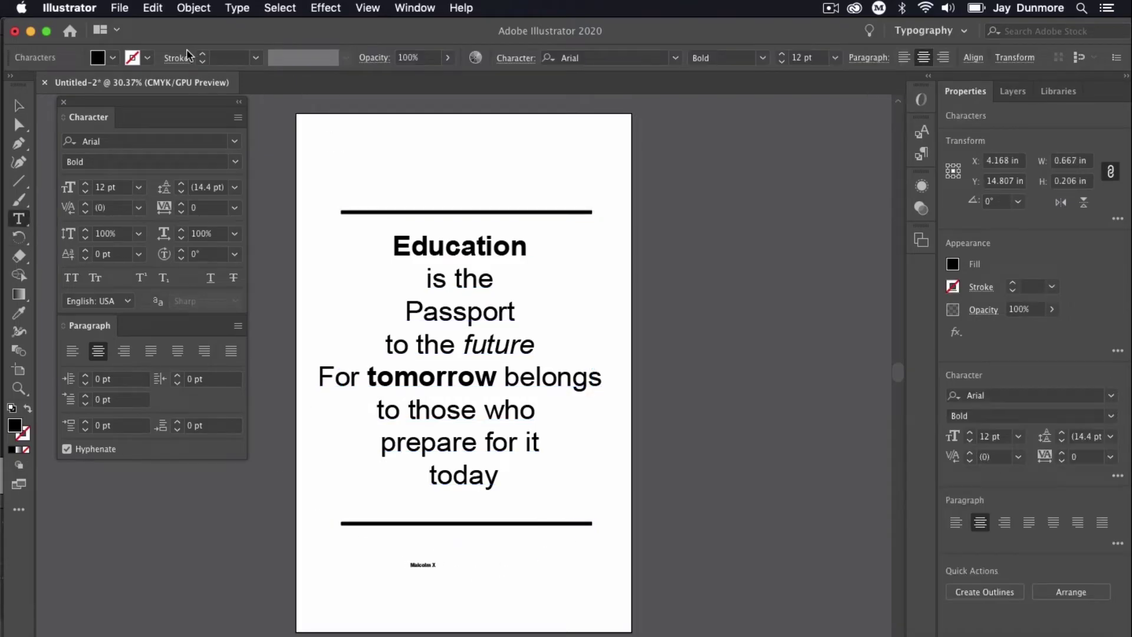
pyautogui.press('Escape')
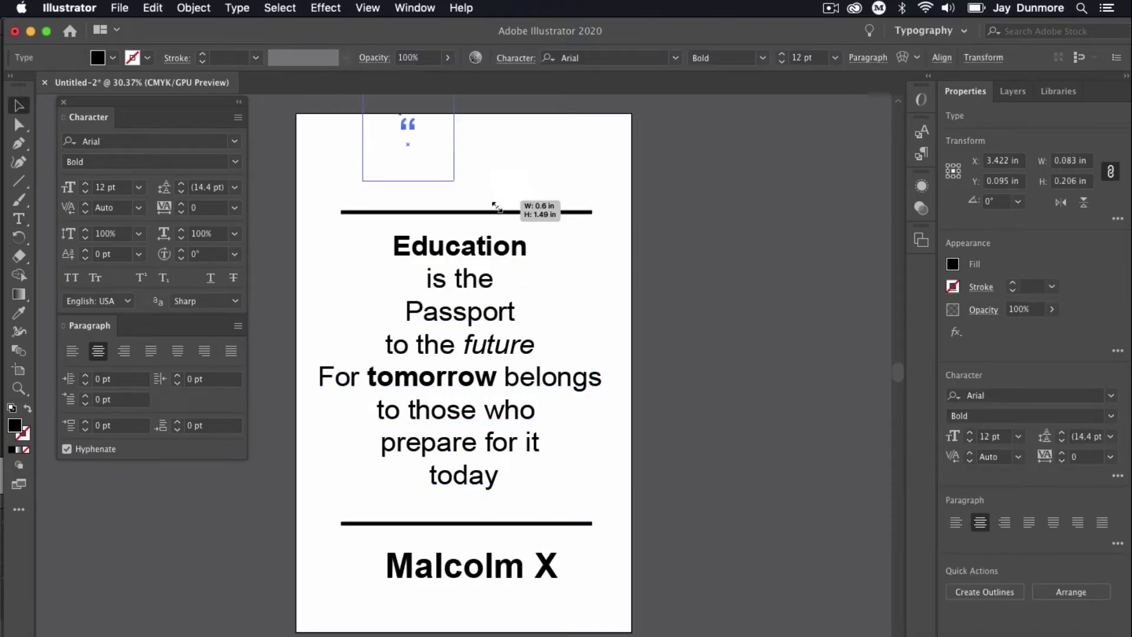
pyautogui.moveTo(493, 208); pyautogui.dragTo(630, 355)
pyautogui.moveTo(437, 173); pyautogui.dragTo(479, 207)
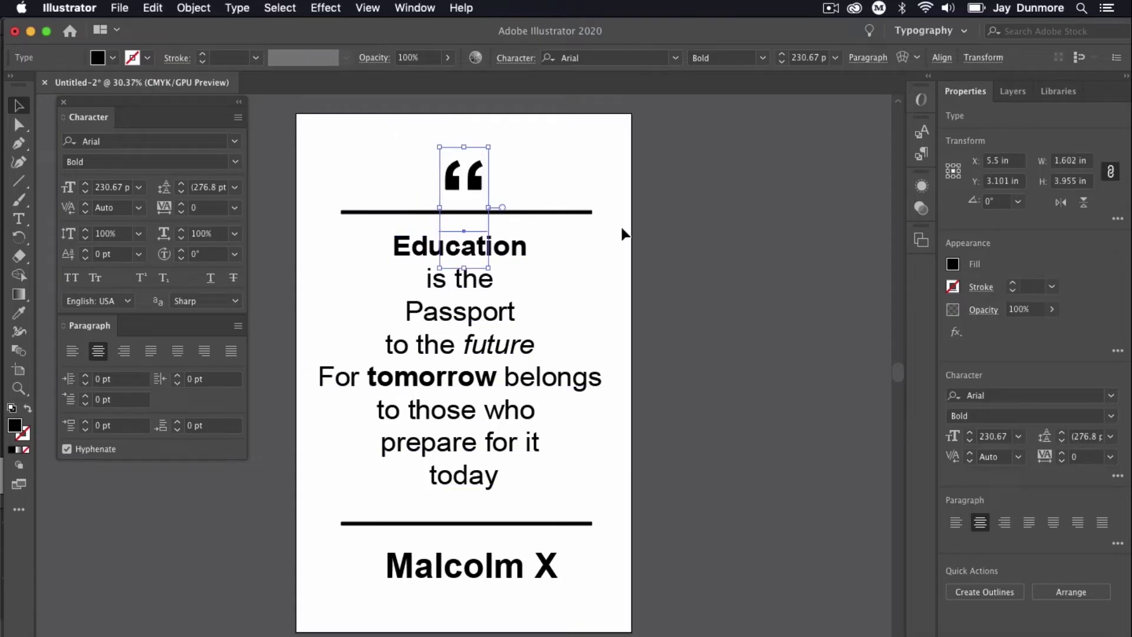
pyautogui.click(710, 199)
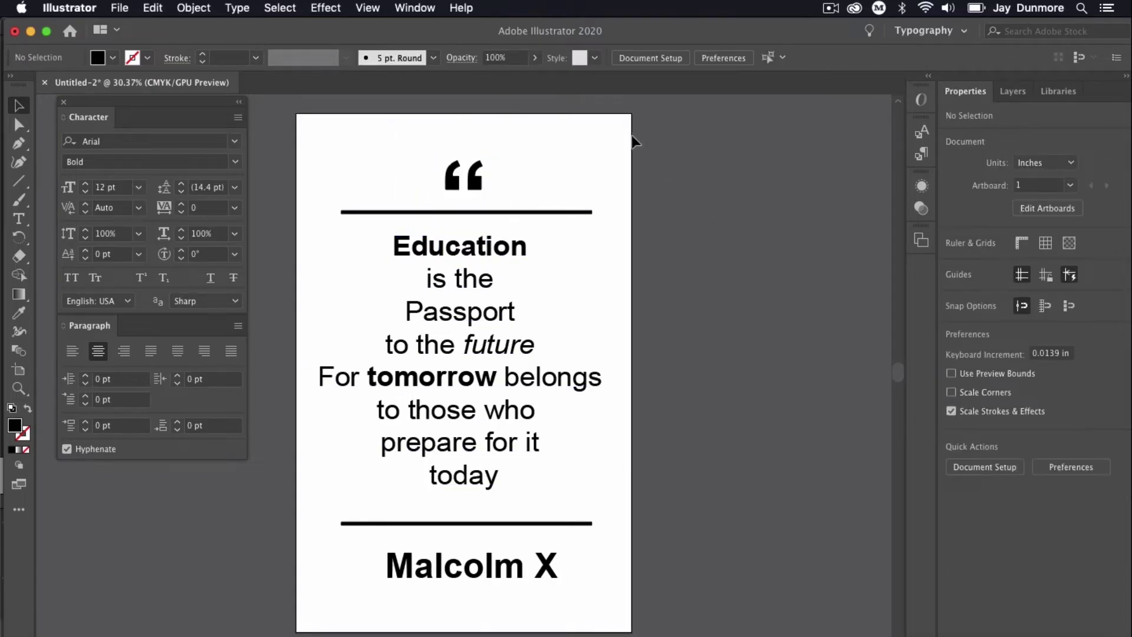
pyautogui.moveTo(472, 570); pyautogui.dragTo(464, 575)
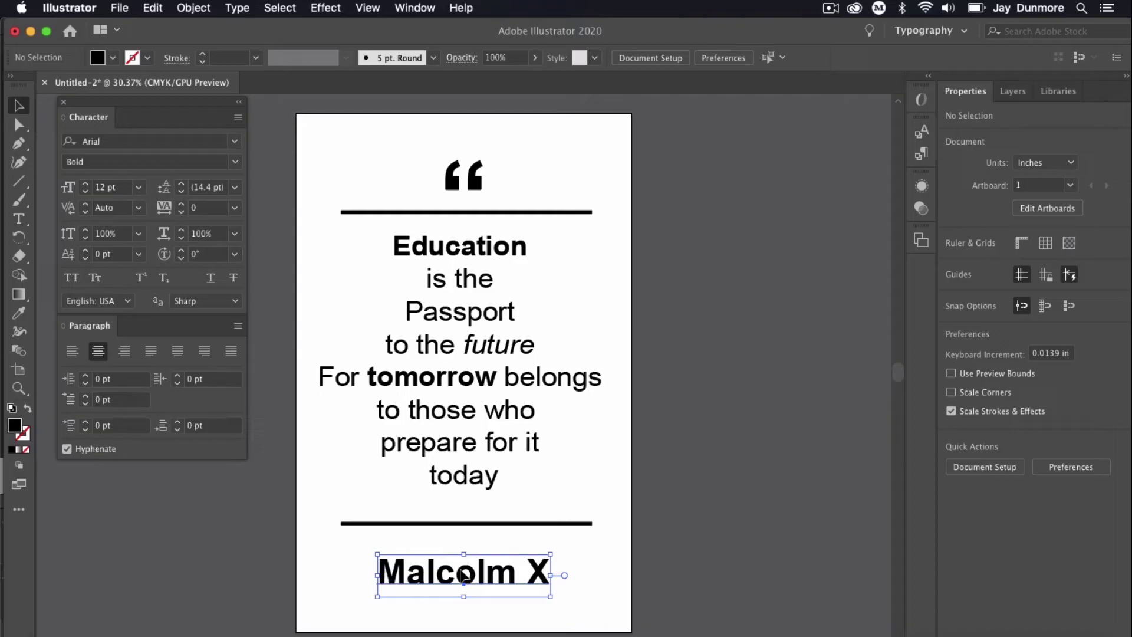
# - Clear the current selection on the canvas
pyautogui.click(744, 344)
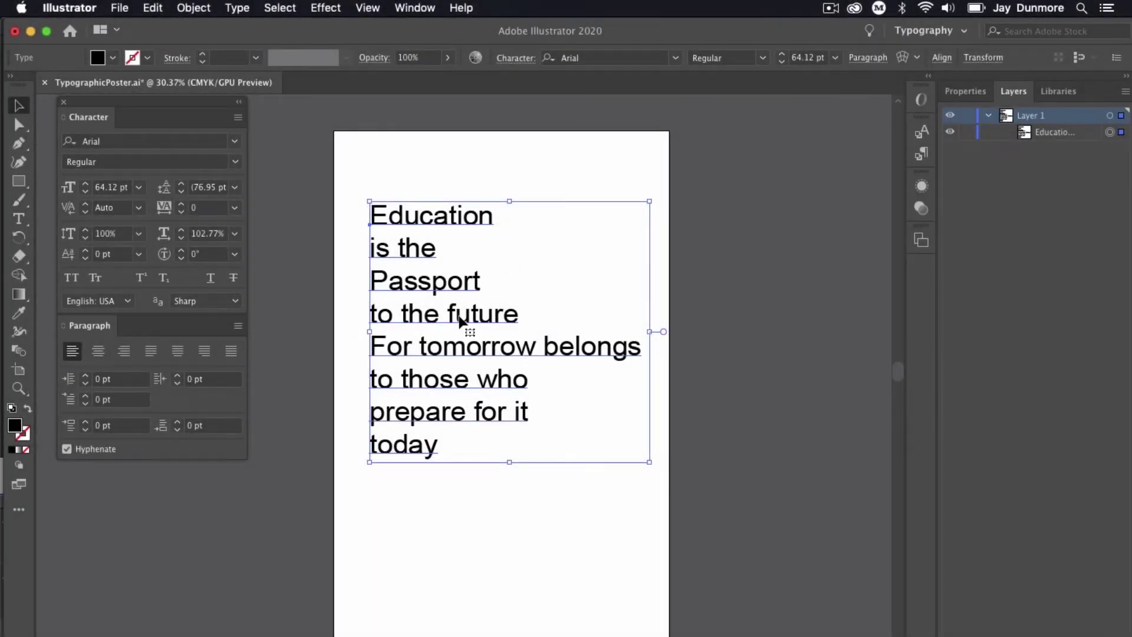
# - Move the quote block lower, shrink it to 40 pt, and paste 'Education' as its own text line
pyautogui.moveTo(413, 312); pyautogui.dragTo(398, 438)
pyautogui.moveTo(355, 359); pyautogui.dragTo(450, 465)
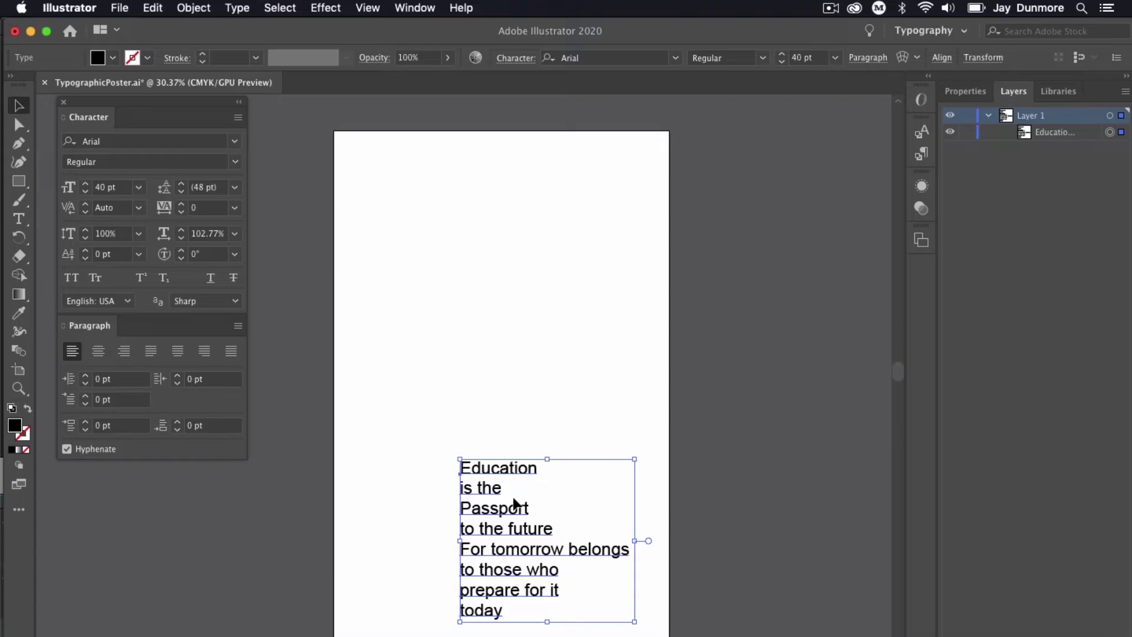
pyautogui.doubleClick(508, 471)
pyautogui.press('super+c')
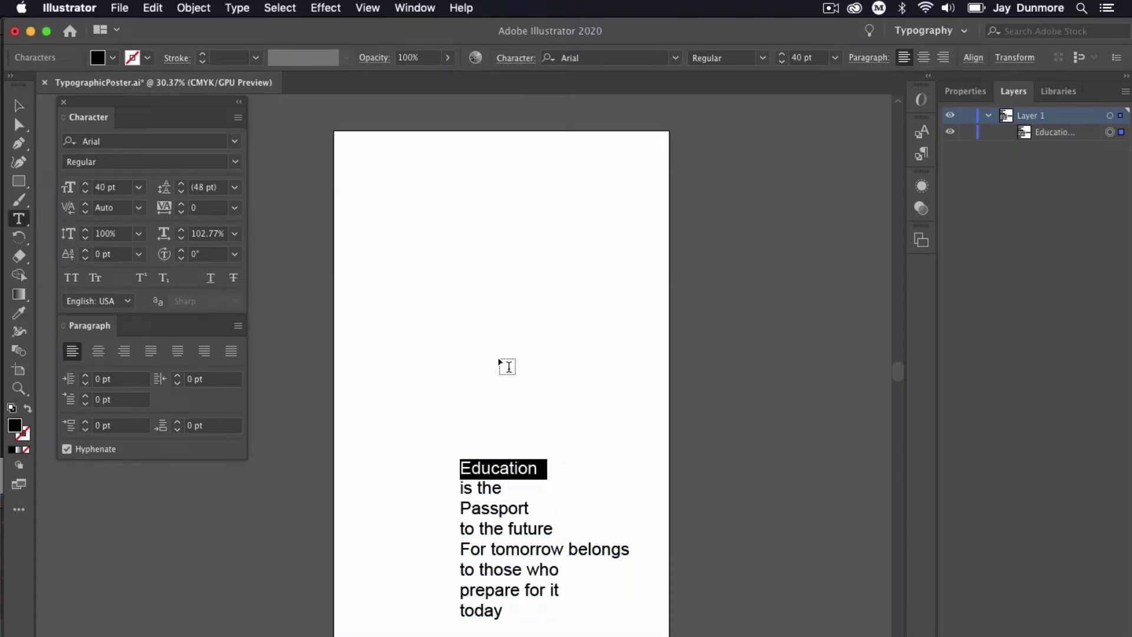
pyautogui.press('super')
pyautogui.keyDown('super'); pyautogui.click(407, 197); pyautogui.keyUp('super')
pyautogui.press('super+v')
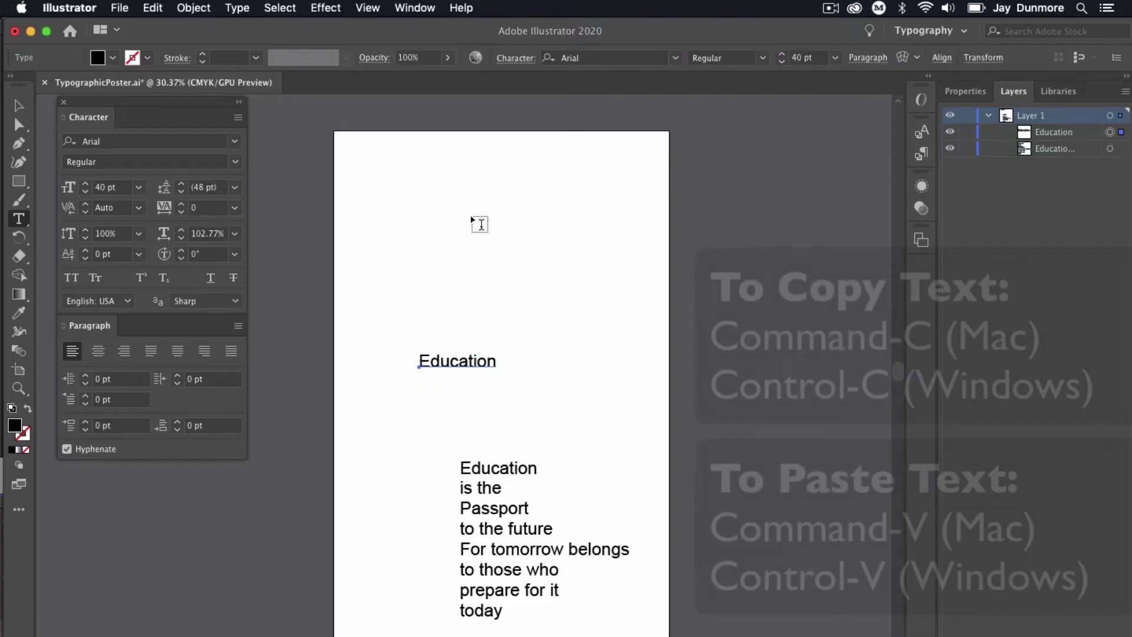
# - Copy 'is the' from the block and paste it as a separate text line
pyautogui.doubleClick(491, 483)
pyautogui.moveTo(490, 484); pyautogui.dragTo(462, 487)
pyautogui.press('super+c')
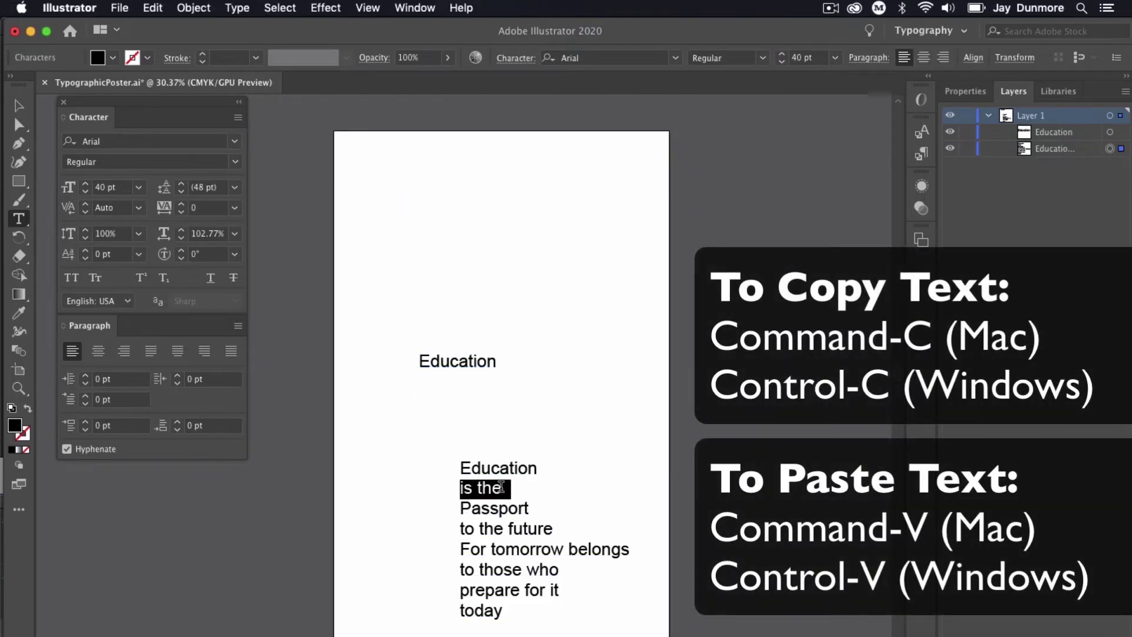
pyautogui.press('super')
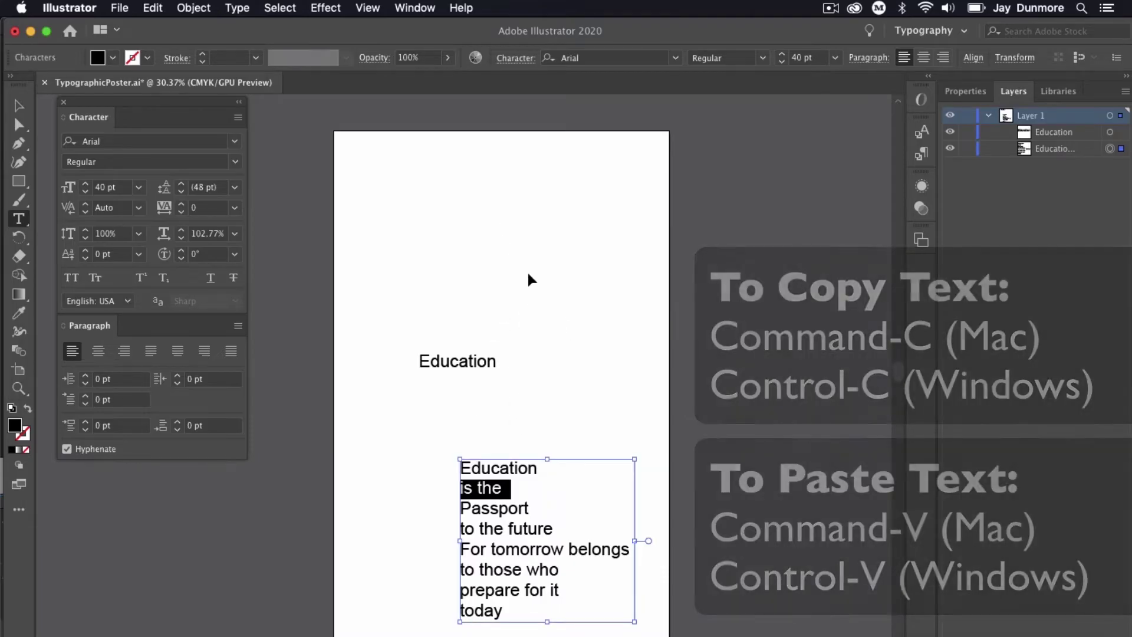
pyautogui.keyDown('super'); pyautogui.click(413, 218); pyautogui.keyUp('super')
pyautogui.click(448, 406)
pyautogui.press('super+v')
pyautogui.press('Escape')
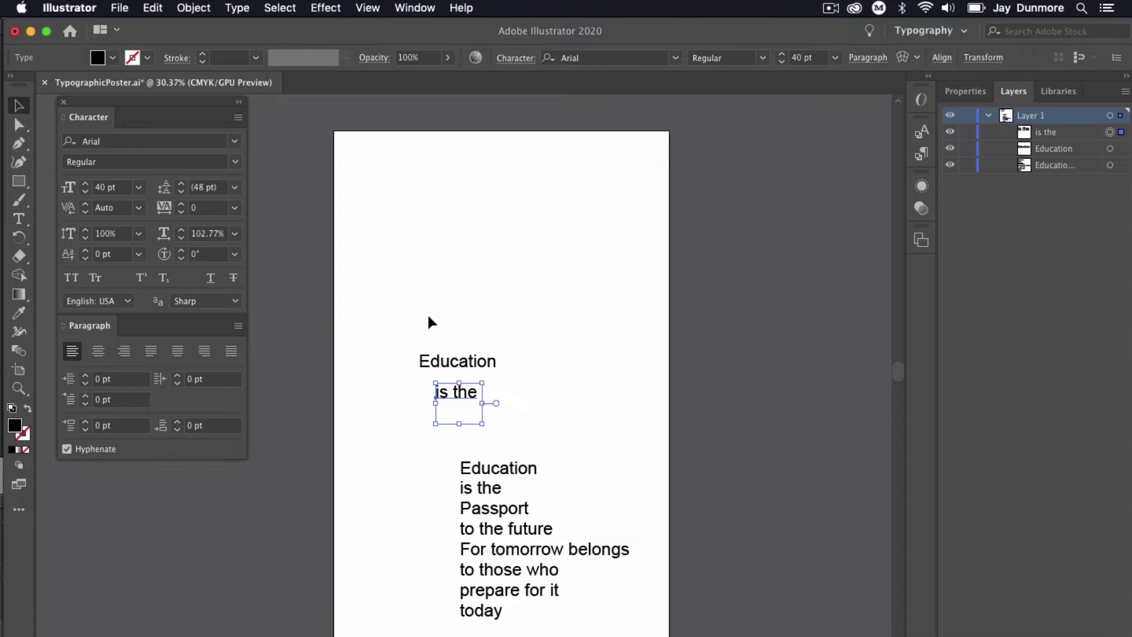
# - Stack the separate lines at the page top, move the original block off-page and hide it with Cmd-3
pyautogui.moveTo(439, 361); pyautogui.dragTo(395, 172)
pyautogui.moveTo(457, 395); pyautogui.dragTo(398, 206)
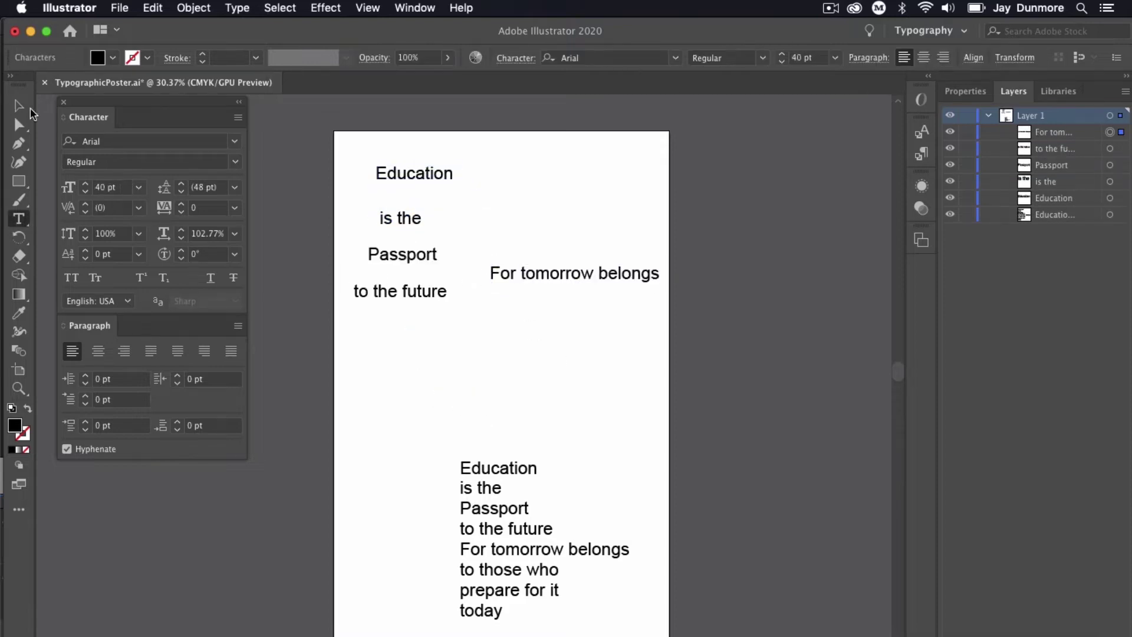
pyautogui.moveTo(562, 280); pyautogui.dragTo(432, 331)
pyautogui.press('t')
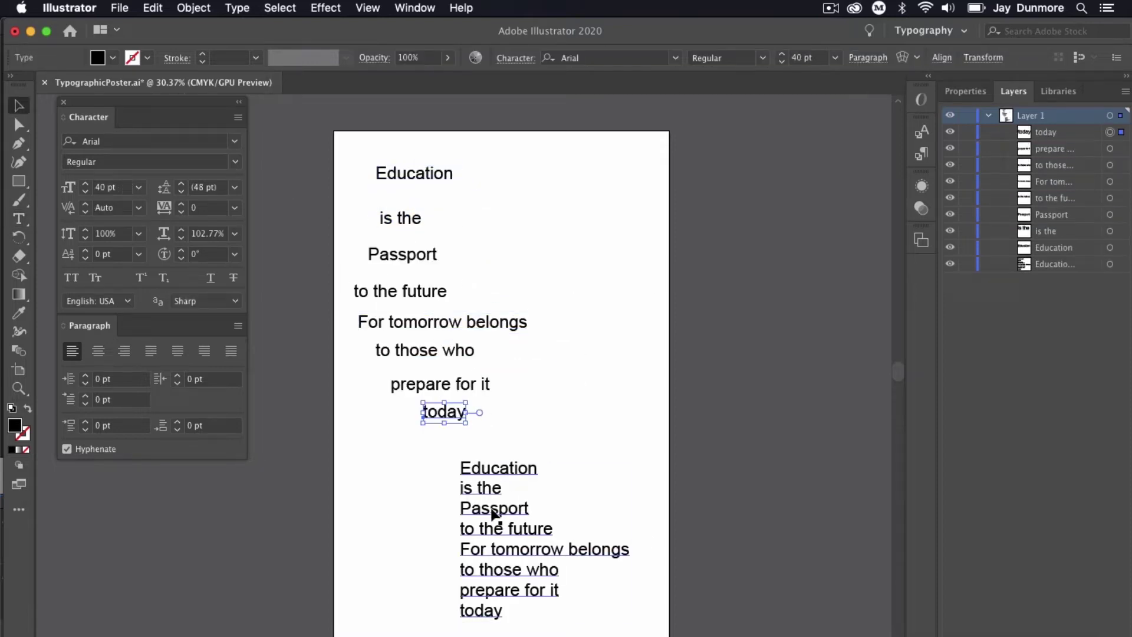
pyautogui.moveTo(569, 543); pyautogui.dragTo(852, 453)
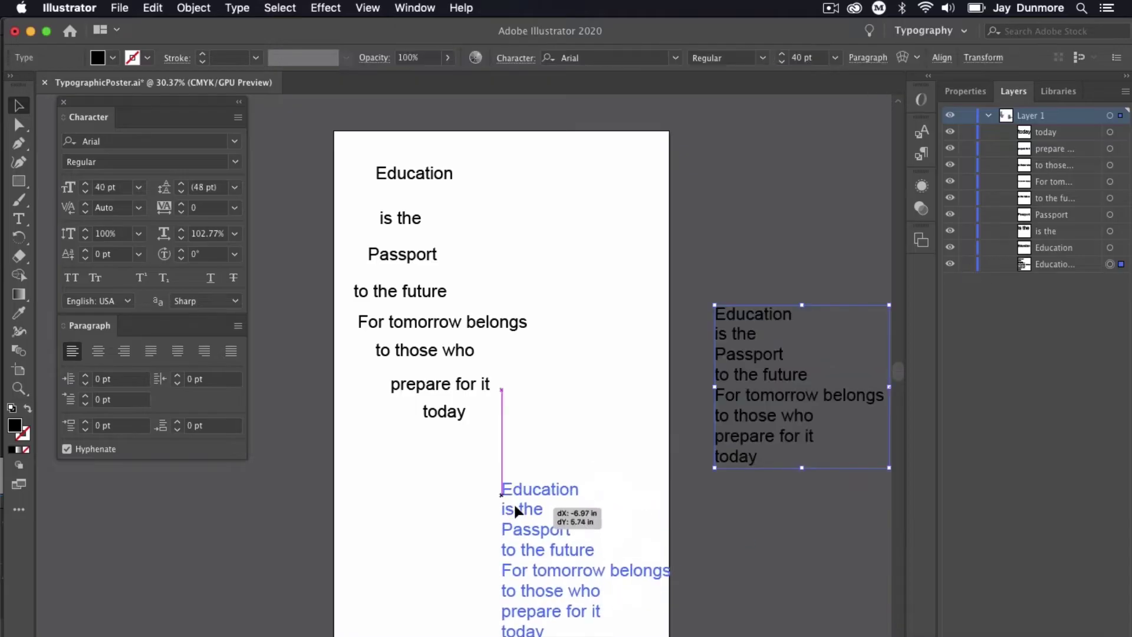
pyautogui.moveTo(514, 502); pyautogui.dragTo(721, 317)
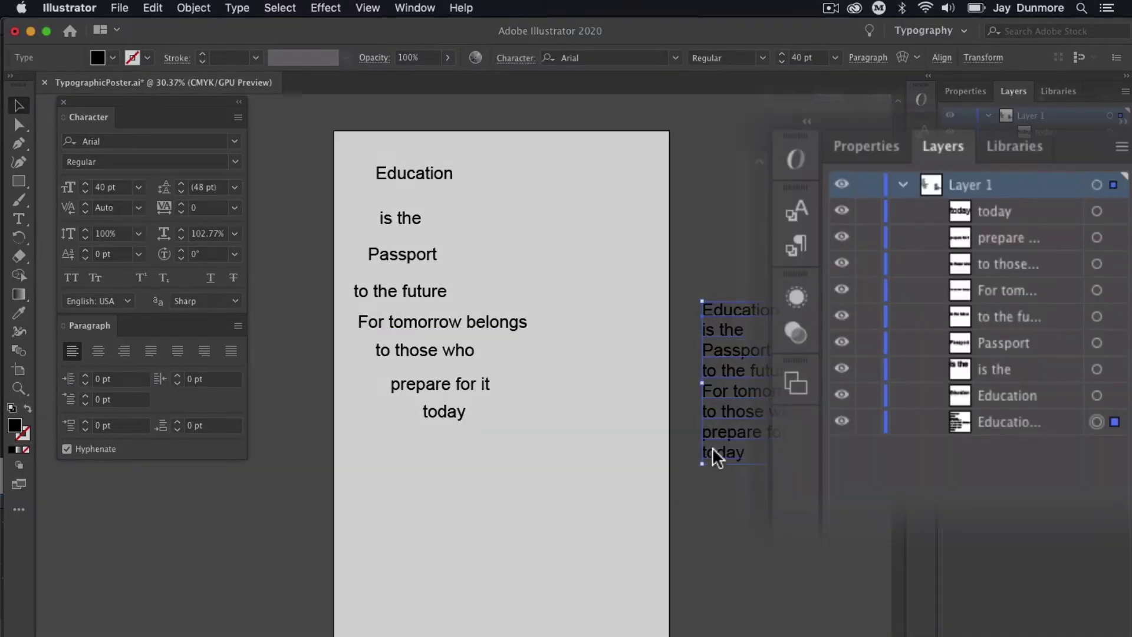
pyautogui.press('super+3')
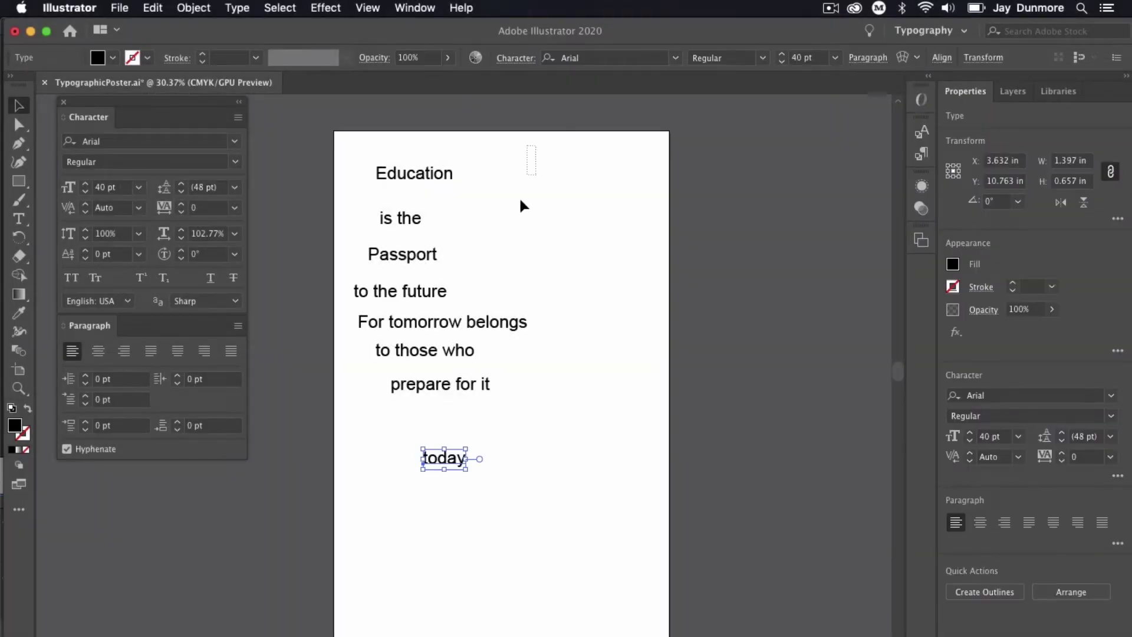
# - Select all eight lines, centre their text, move them back on the page and centre them horizontally
pyautogui.moveTo(520, 201); pyautogui.dragTo(357, 529)
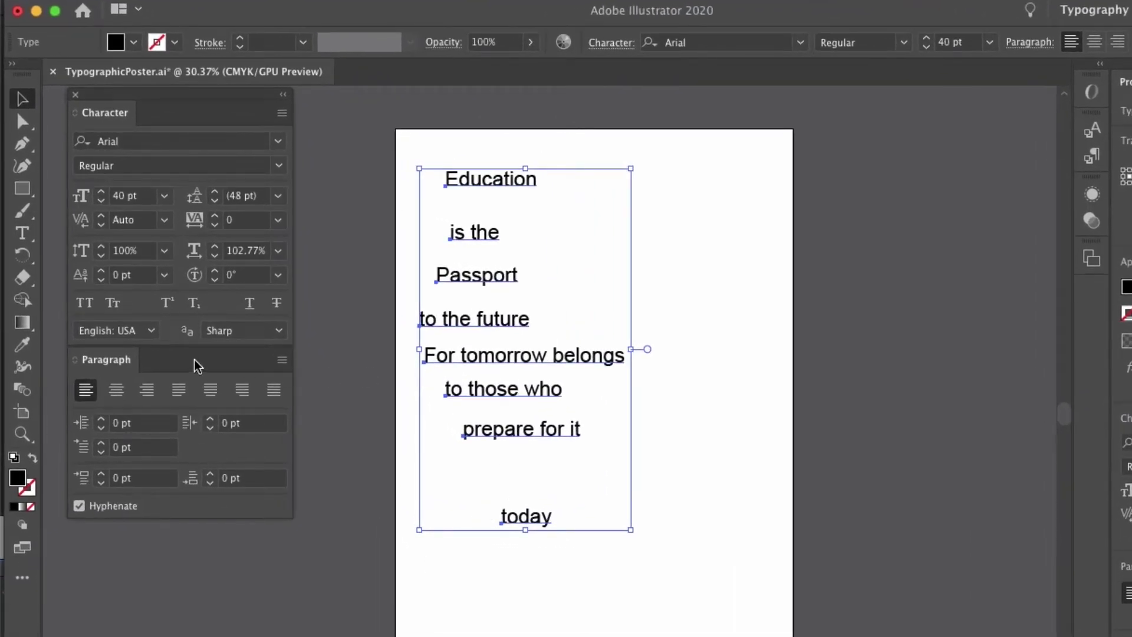
pyautogui.click(116, 391)
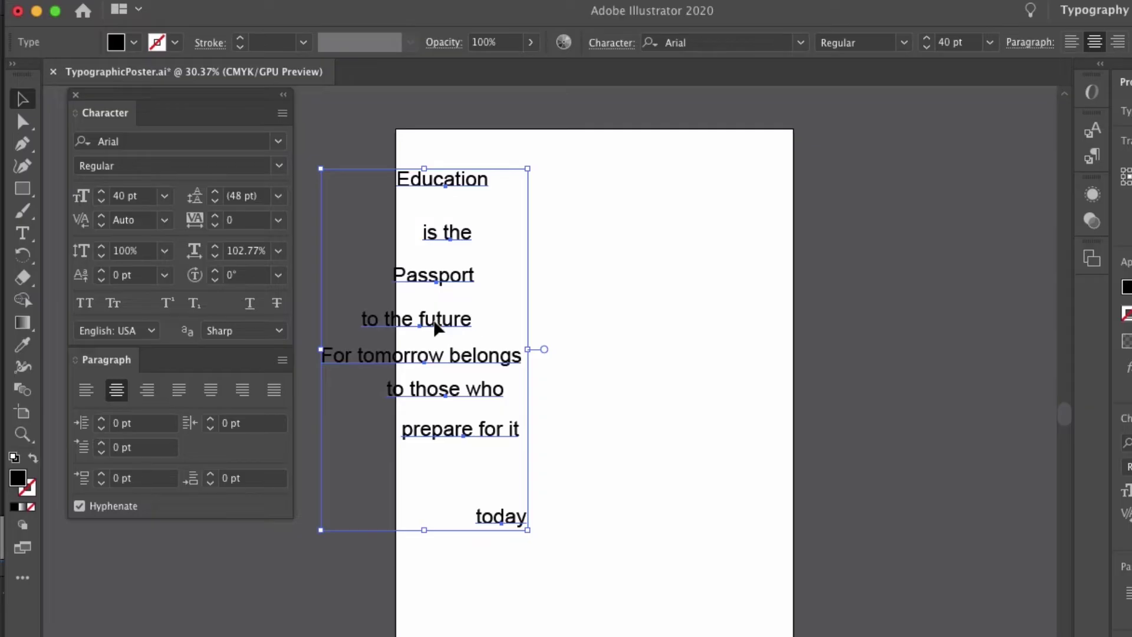
pyautogui.moveTo(435, 323); pyautogui.dragTo(591, 356)
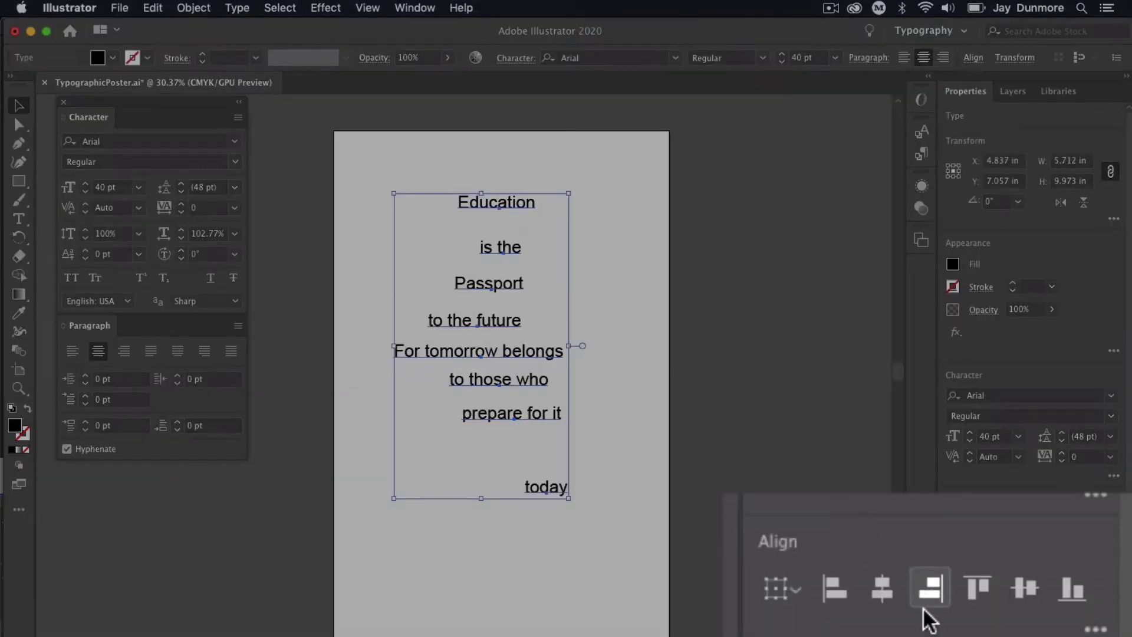
pyautogui.click(876, 590)
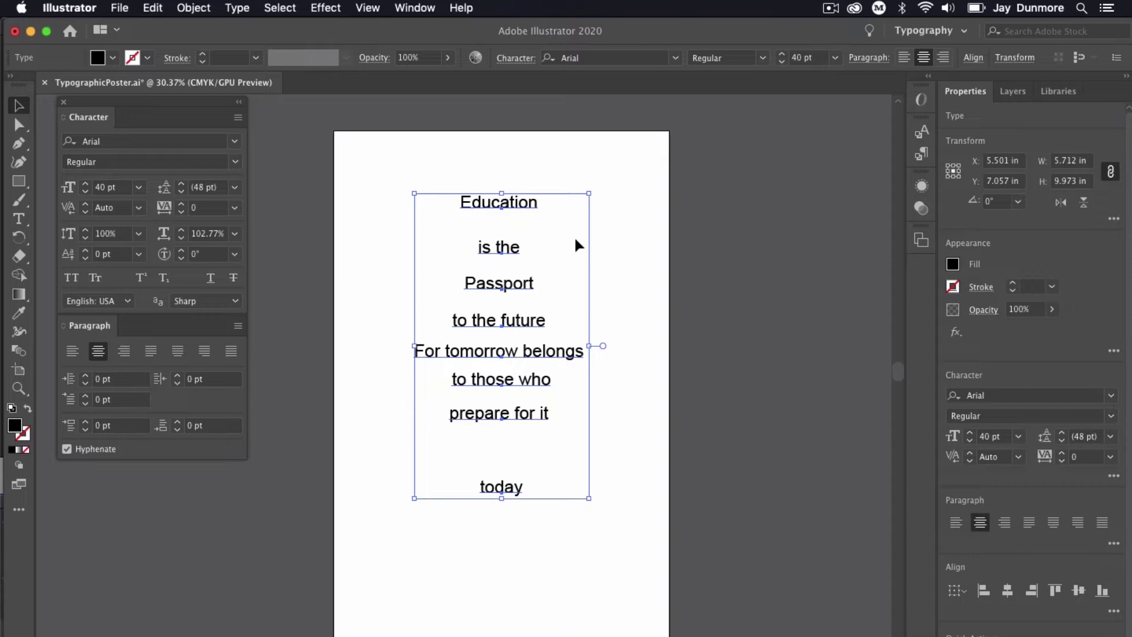
pyautogui.press('super+shift+b')
pyautogui.press('super+plus')
pyautogui.press('super+plus')
pyautogui.press('super+plus')
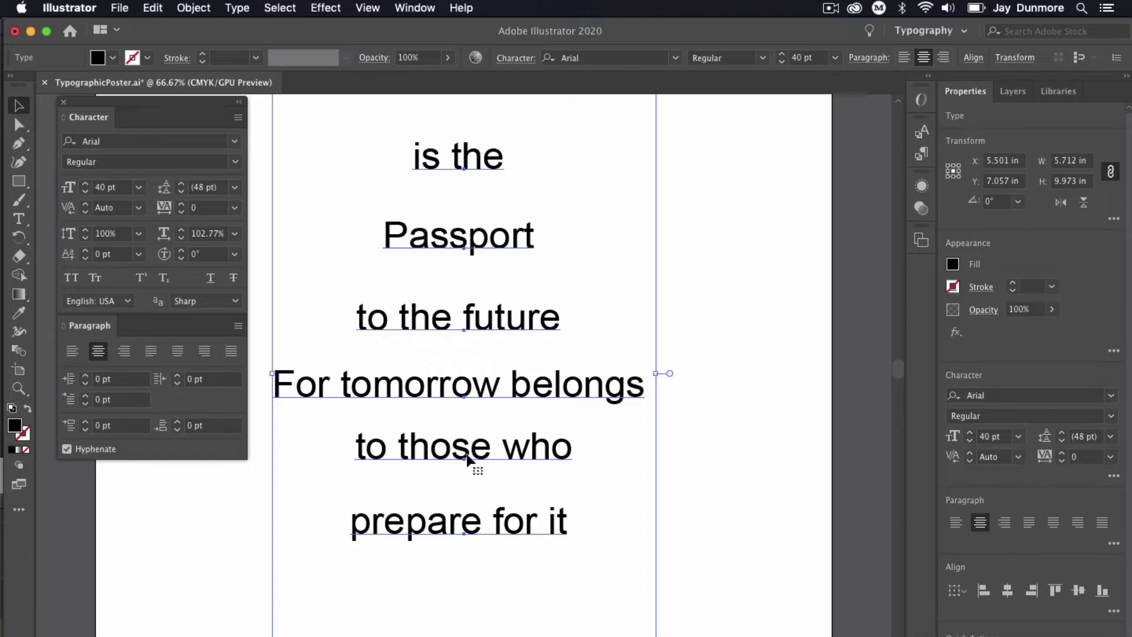
# - Set the Education line's font to Bebas Neue Bold, filtering the font list by classification
pyautogui.press('super+minus')
pyautogui.press('super+minus')
pyautogui.press('super+minus')
pyautogui.click(499, 250)
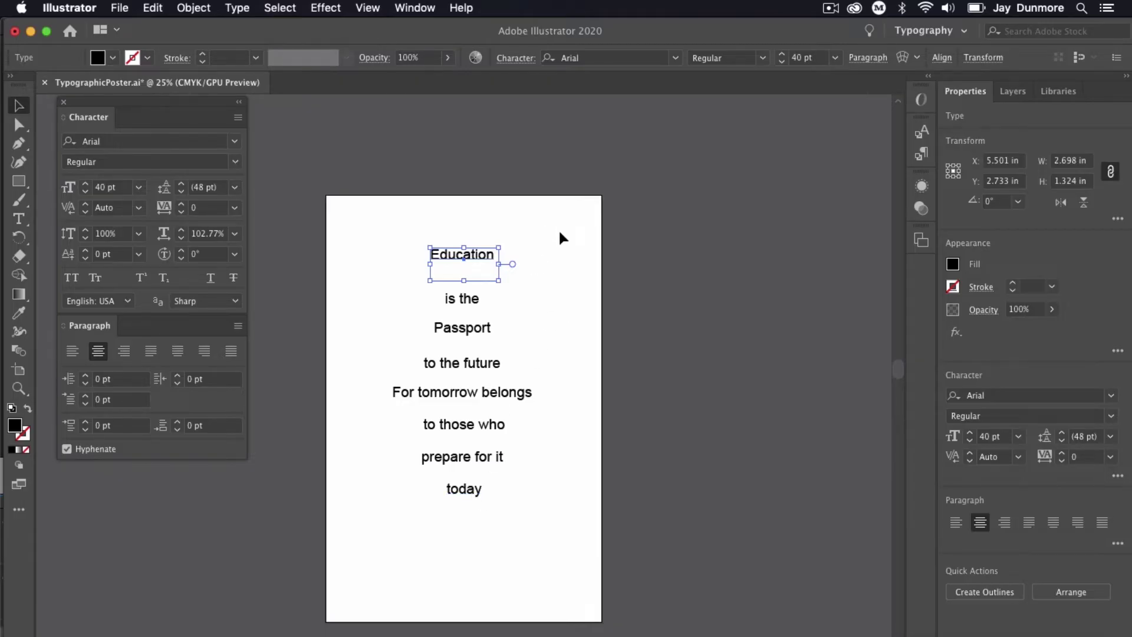
pyautogui.click(675, 58)
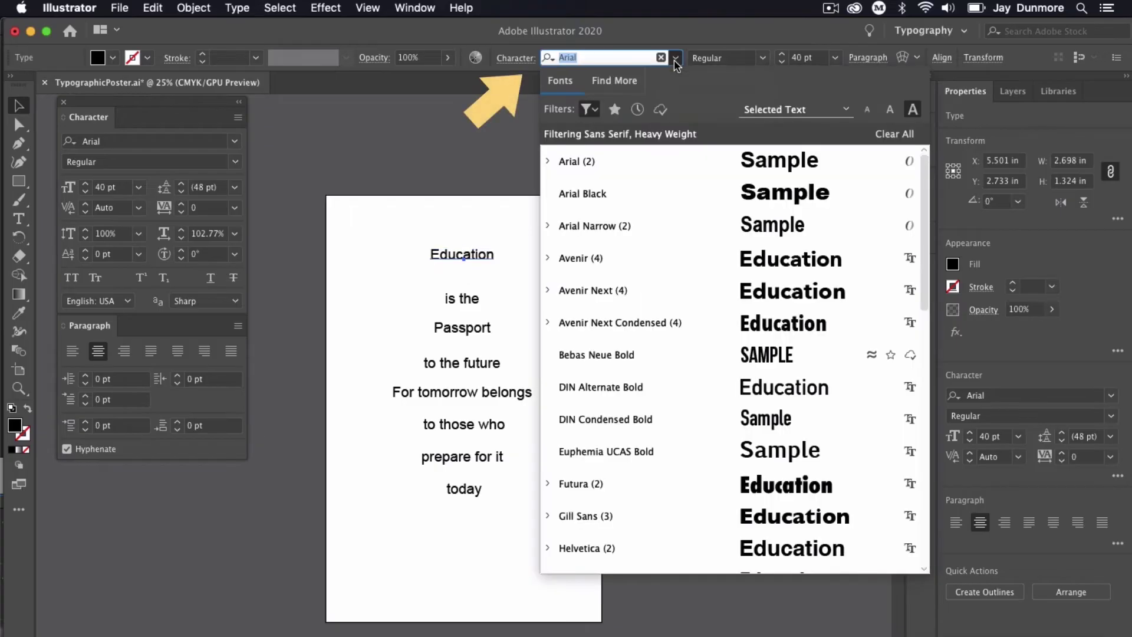
pyautogui.click(591, 108)
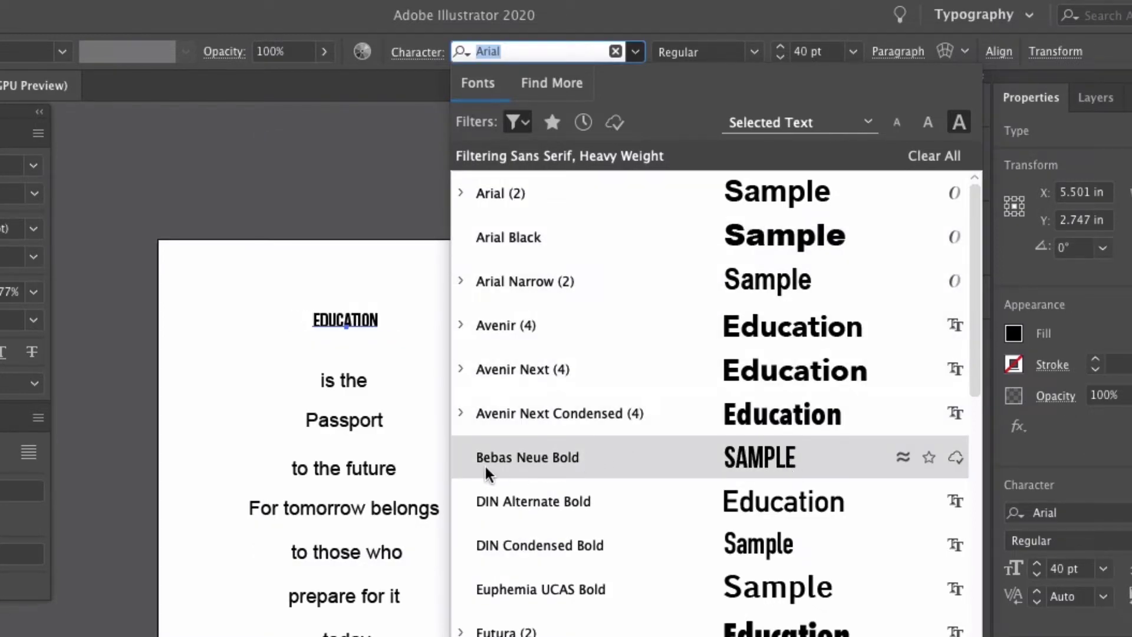
pyautogui.click(688, 460)
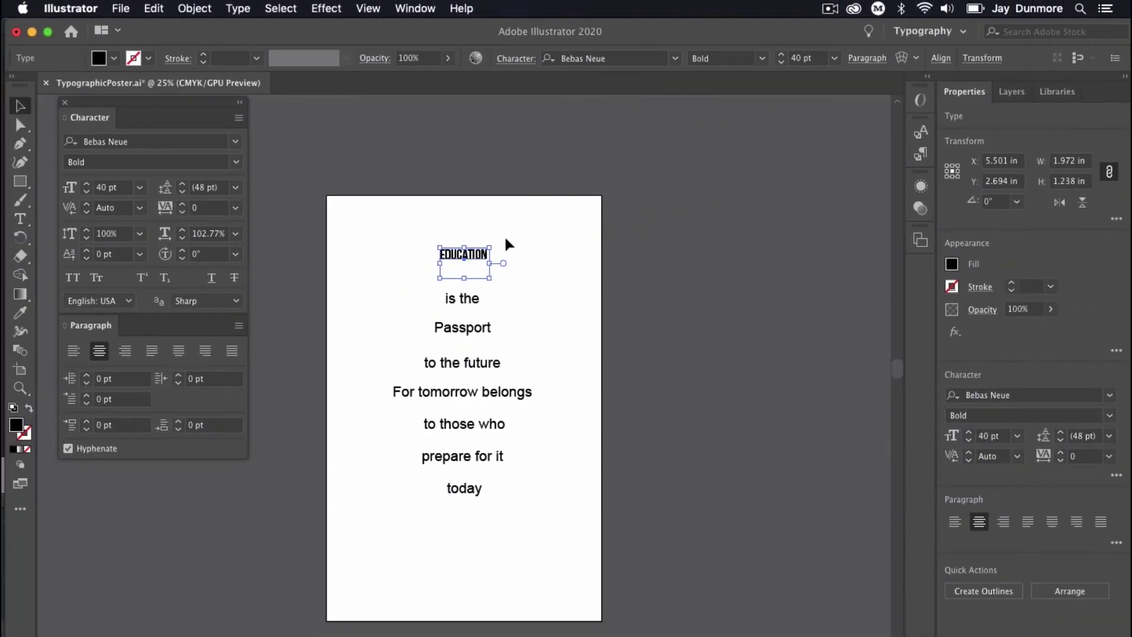
# - Scale the EDUCATION headline up to 125.12 pt and shift it down toward the other lines
pyautogui.moveTo(493, 247)
pyautogui.mouseDown()
pyautogui.moveTo(523, 227)
pyautogui.moveTo(513, 246)
pyautogui.mouseUp()
pyautogui.press('super+z')
pyautogui.press('super+equal')
pyautogui.press('super+equal')
pyautogui.press('super+equal')
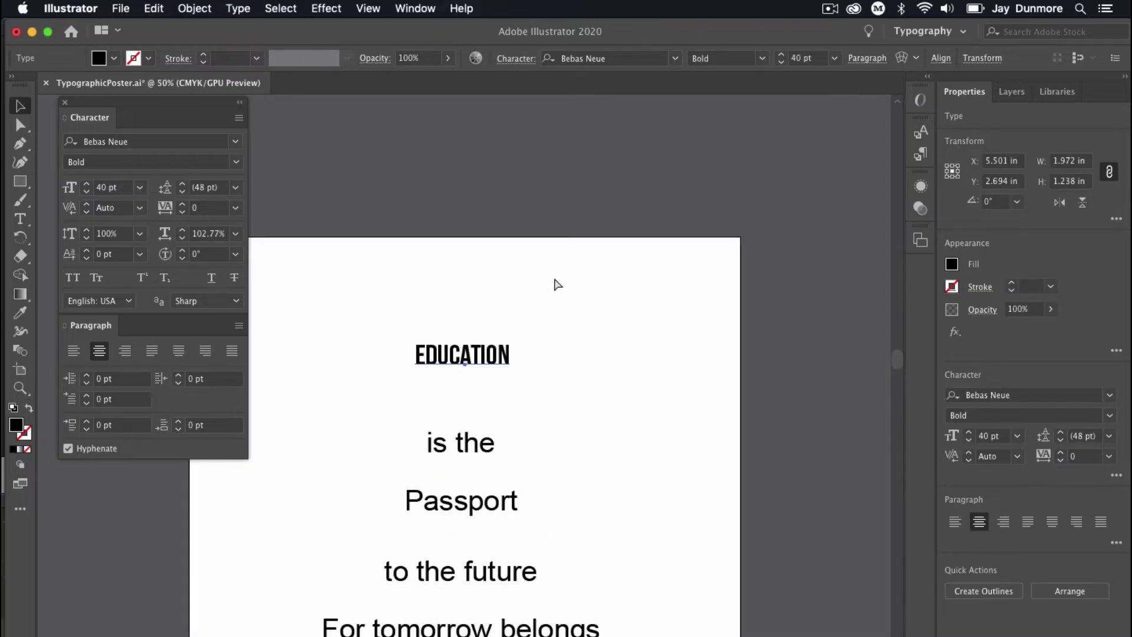
pyautogui.moveTo(455, 293); pyautogui.dragTo(501, 207)
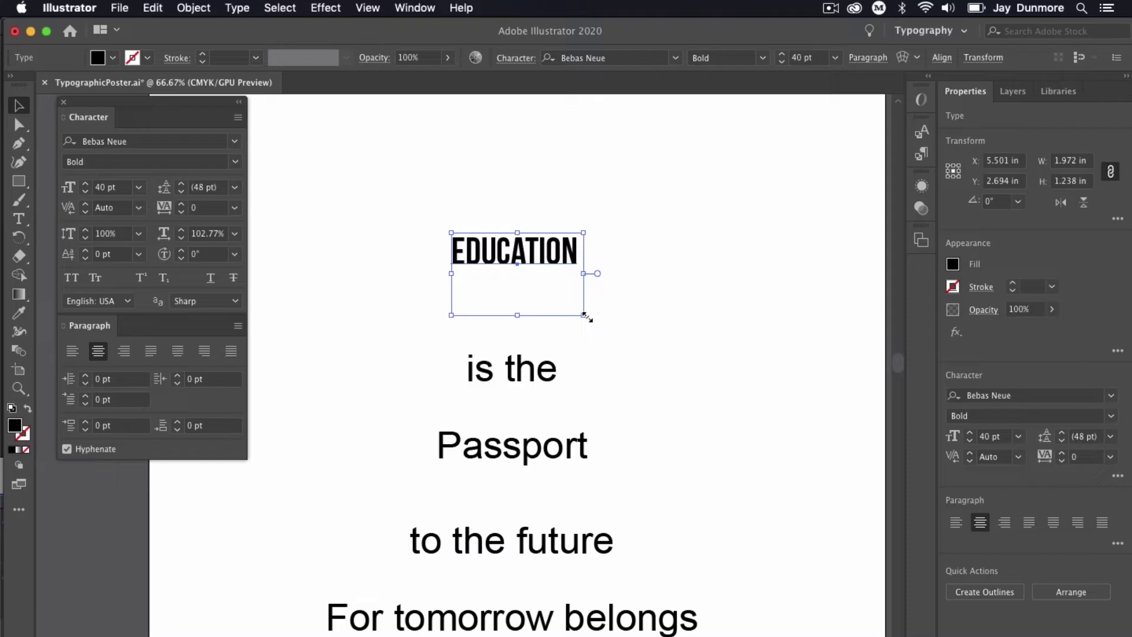
pyautogui.moveTo(586, 316); pyautogui.dragTo(681, 420)
pyautogui.moveTo(533, 225); pyautogui.dragTo(537, 293)
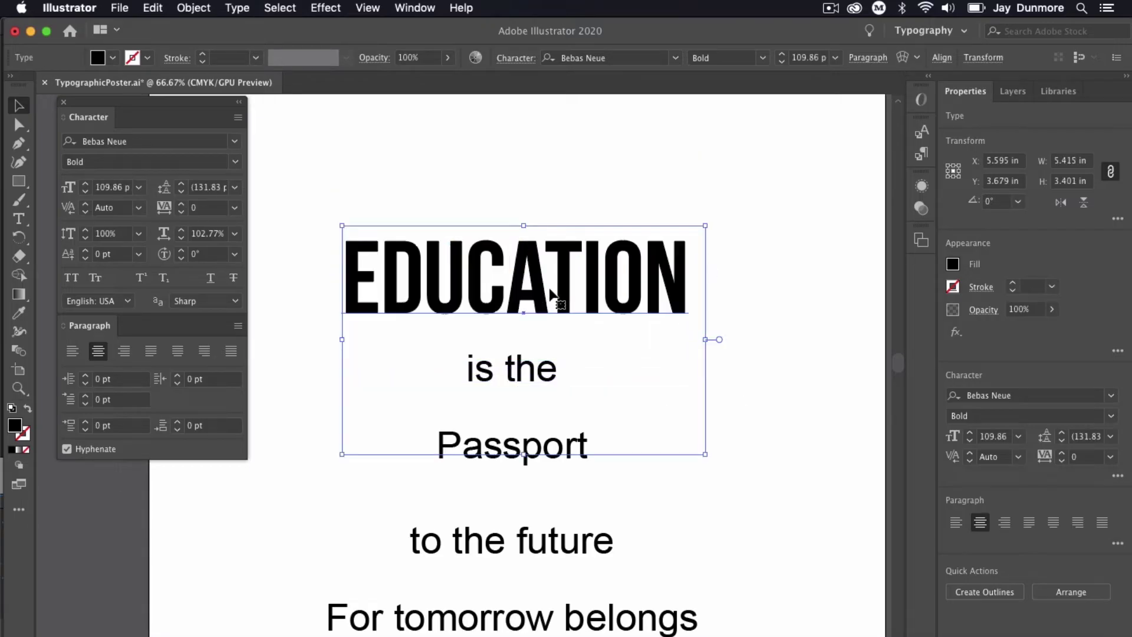
pyautogui.moveTo(342, 226); pyautogui.dragTo(319, 212)
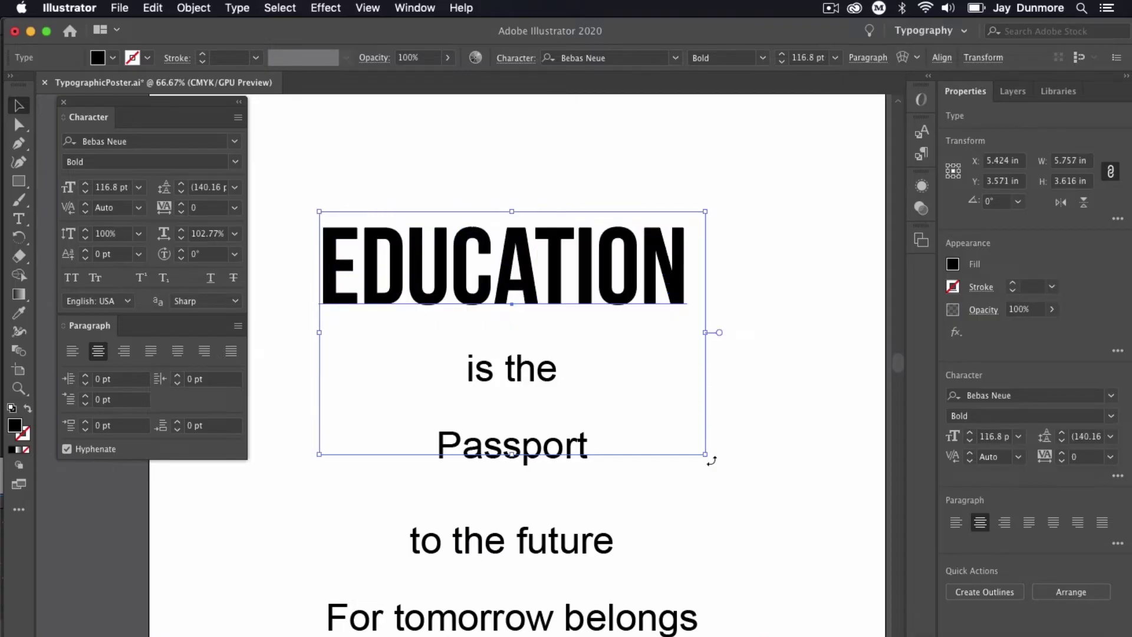
pyautogui.moveTo(712, 461); pyautogui.dragTo(739, 478)
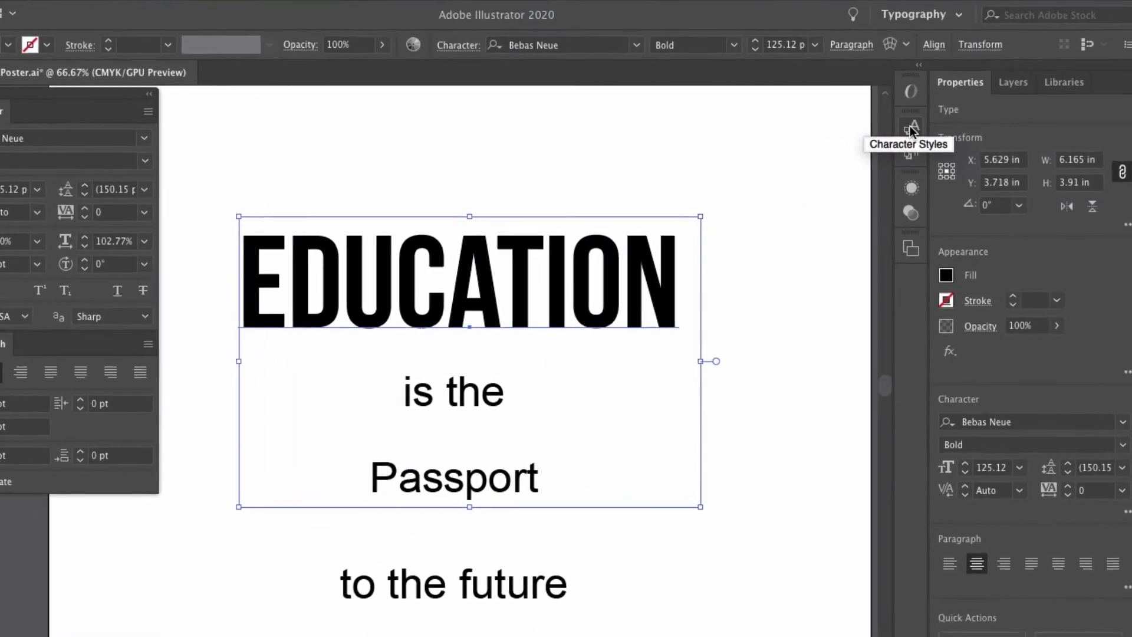
# - Create a new character style named 'Bebas Neue' from the EDUCATION headline's formatting
pyautogui.click(918, 130)
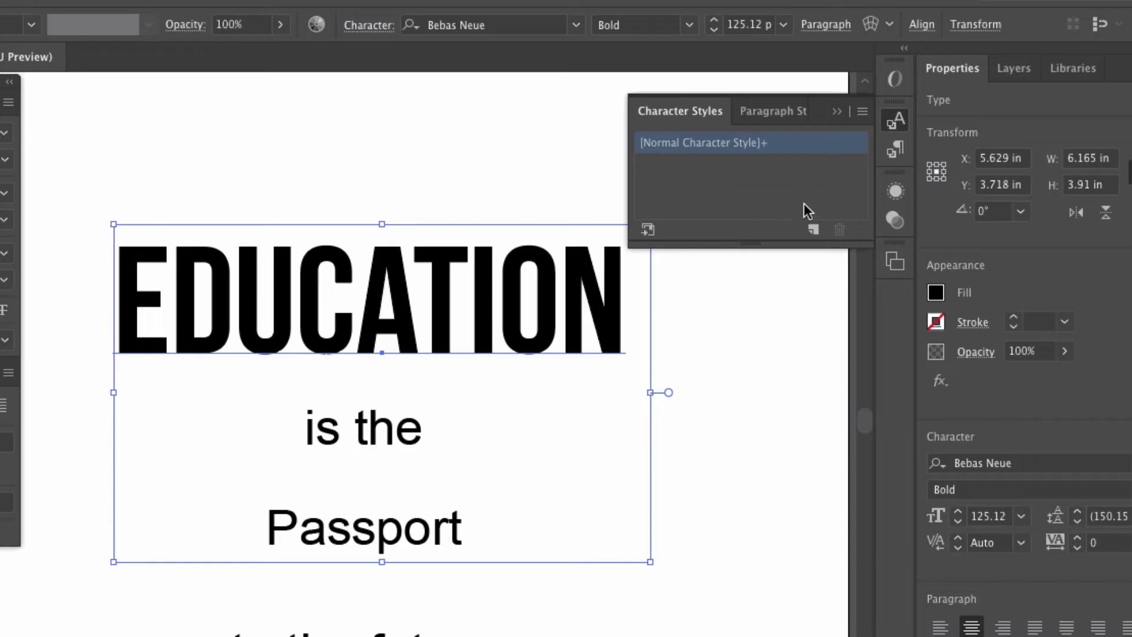
pyautogui.click(812, 229)
pyautogui.doubleClick(754, 166)
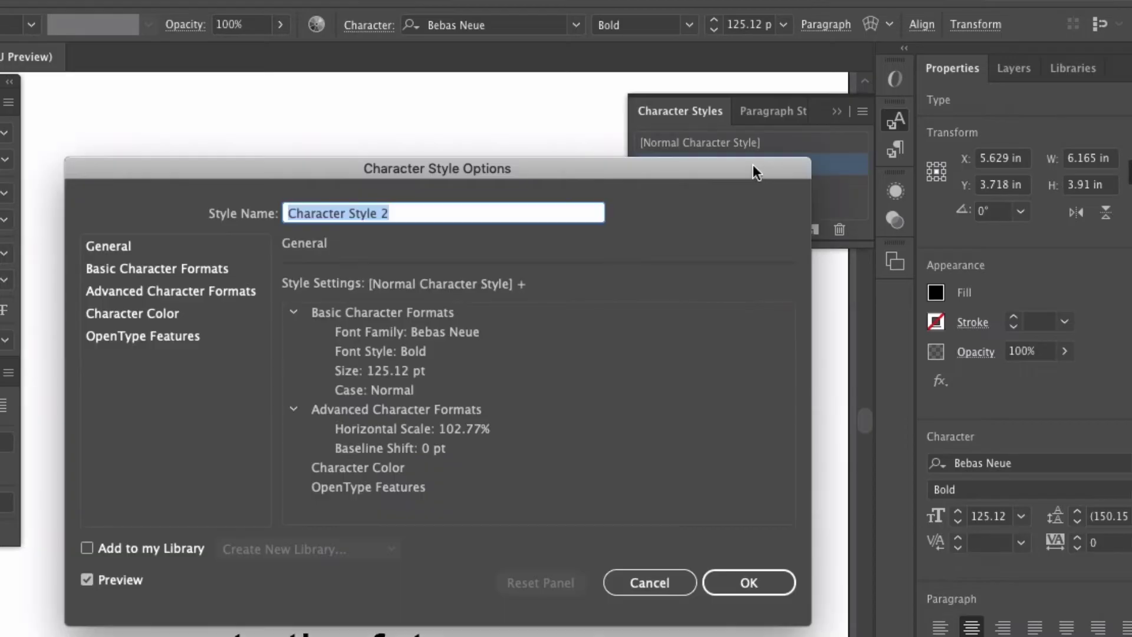
pyautogui.write('Bebas ')
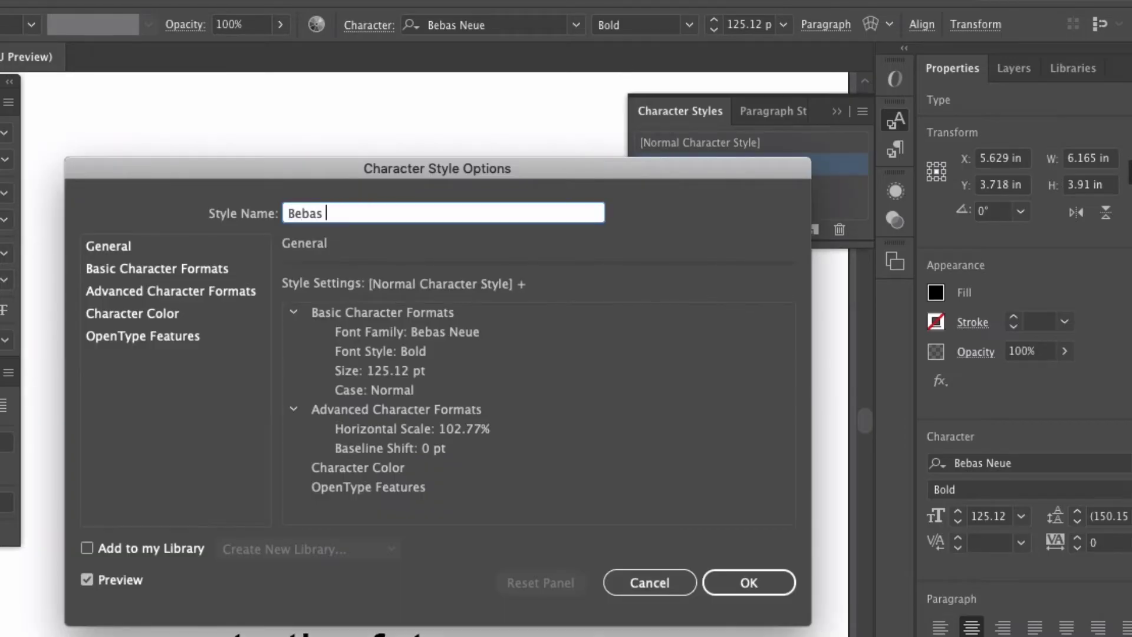
pyautogui.write('Neue')
pyautogui.click(744, 581)
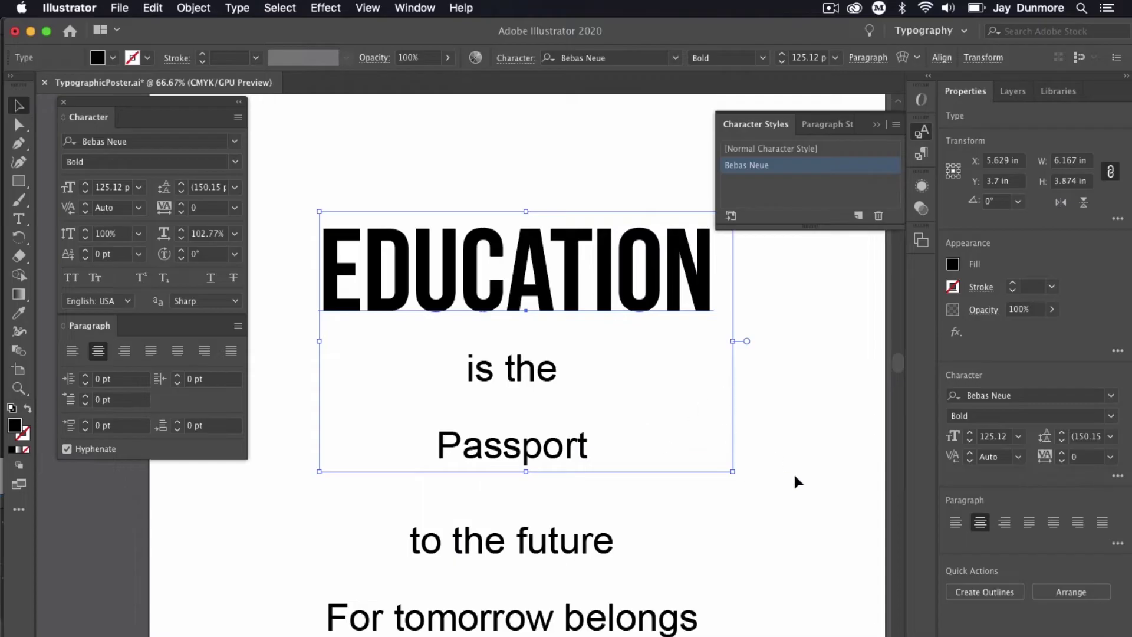
pyautogui.click(796, 472)
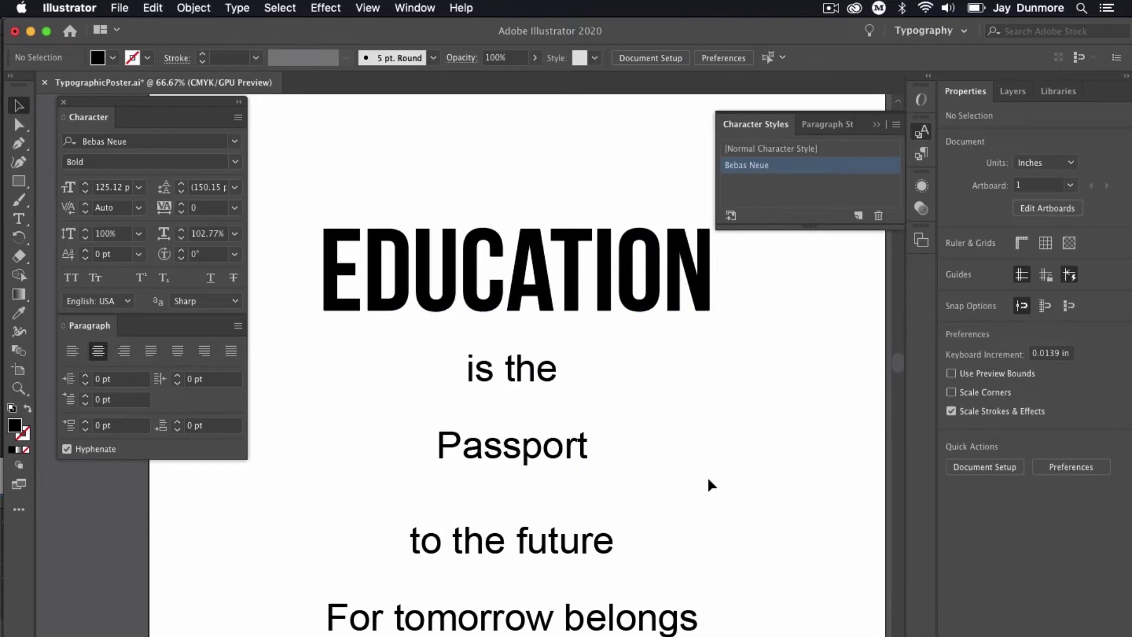
# - Apply the Bebas Neue character style to Passport and move it slightly lower
pyautogui.scroll(-5, 702, 457)
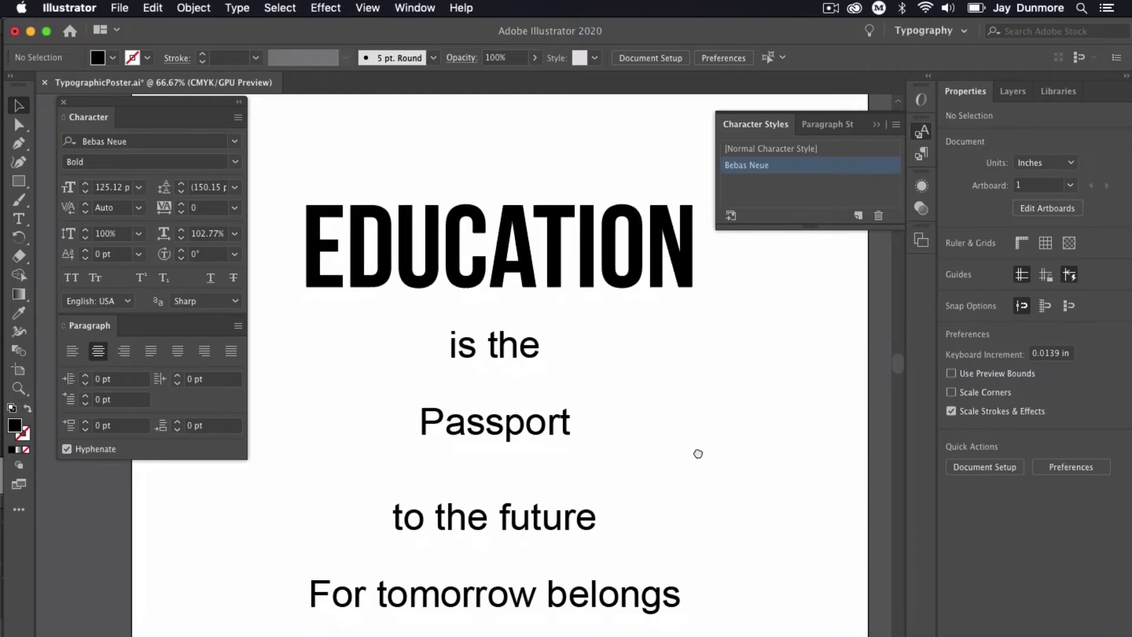
pyautogui.click(548, 304)
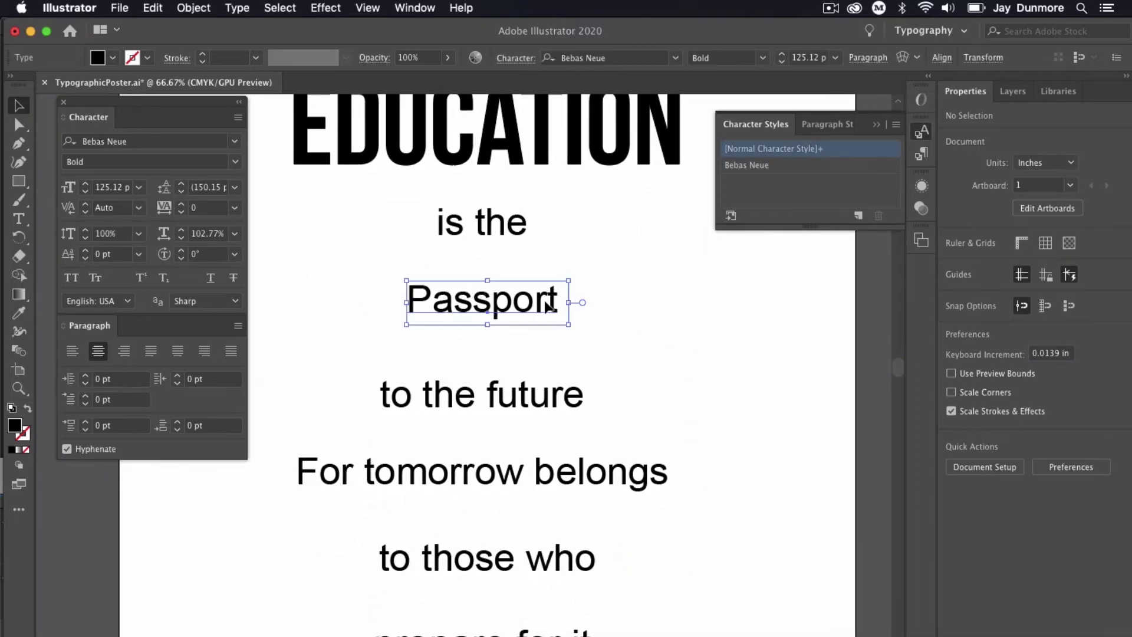
pyautogui.click(761, 166)
pyautogui.moveTo(594, 290); pyautogui.dragTo(598, 325)
pyautogui.click(697, 554)
# - Ready the Rectangle tool with fill and stroke swapped for outline-only shapes
pyautogui.click(478, 394)
pyautogui.scroll(-3, 413, 354)
pyautogui.press('m')
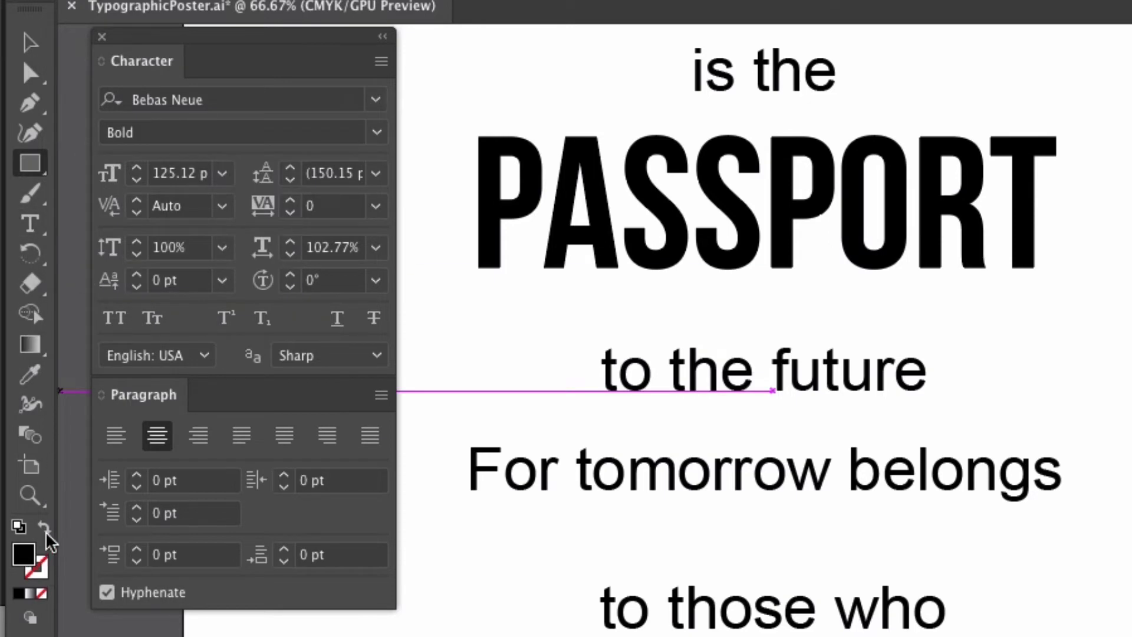
pyautogui.click(45, 527)
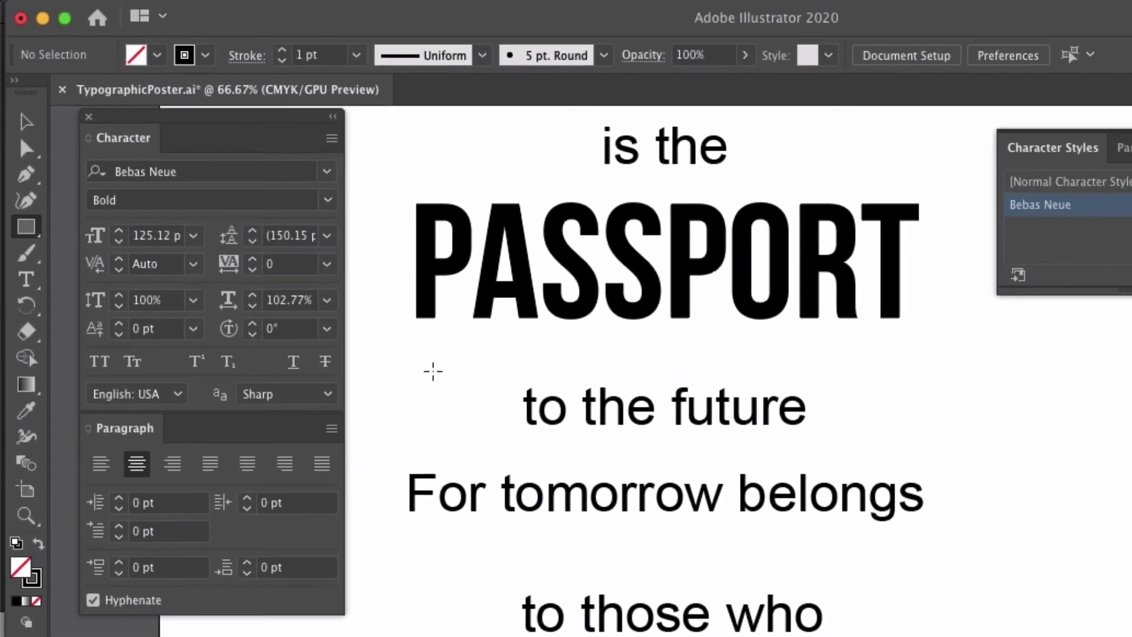
# - Draw an unfilled rectangle around 'to the future' and raise its stroke weight to 8 pt
pyautogui.moveTo(428, 357); pyautogui.dragTo(869, 466)
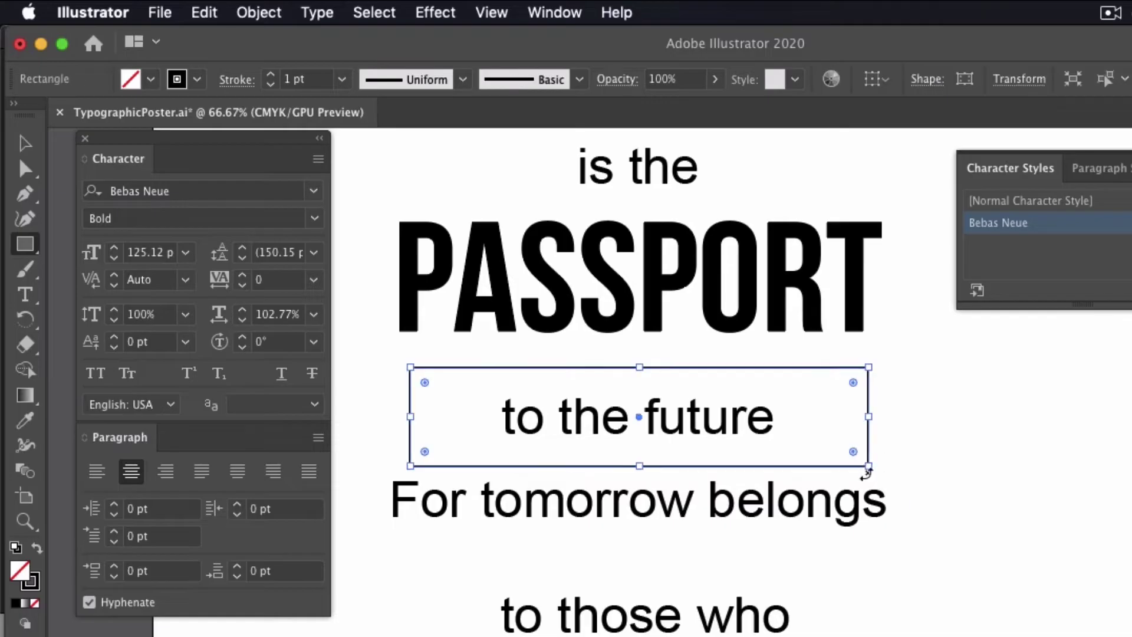
pyautogui.press('v')
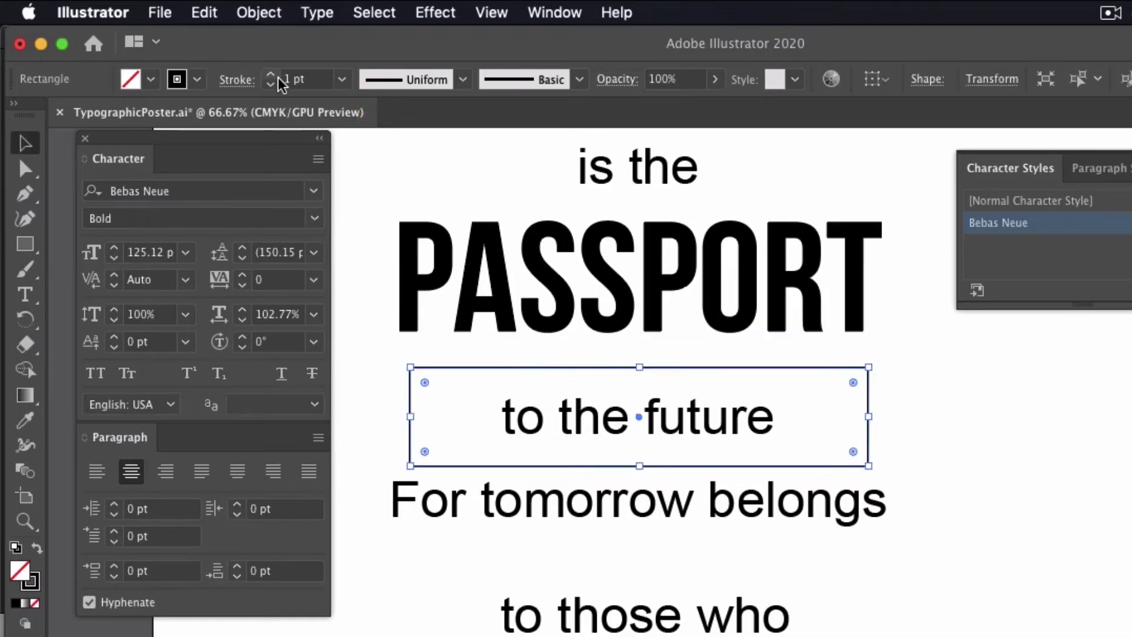
pyautogui.click(237, 79)
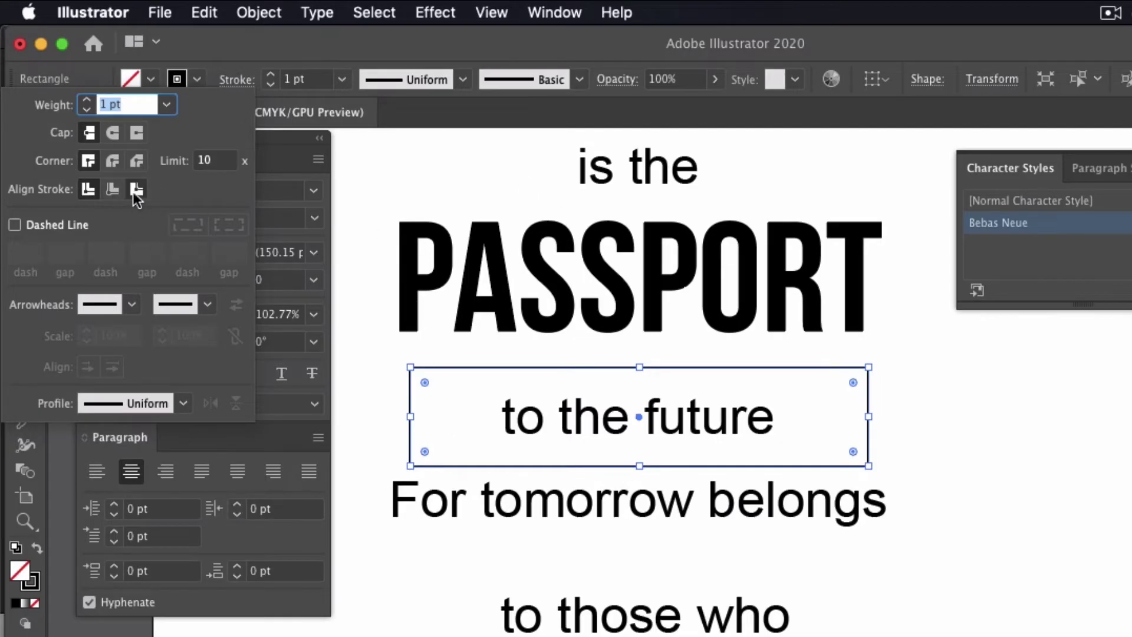
pyautogui.click(87, 101)
pyautogui.click(86, 101)
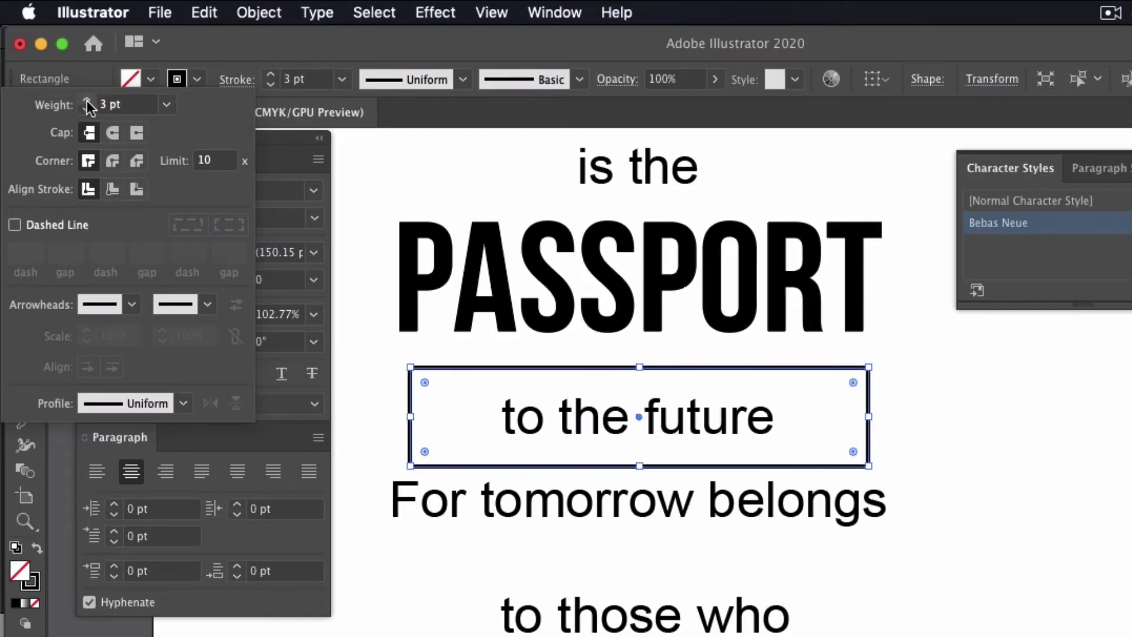
pyautogui.click(87, 101)
pyautogui.click(87, 101)
pyautogui.click(87, 100)
pyautogui.click(86, 100)
pyautogui.click(87, 100)
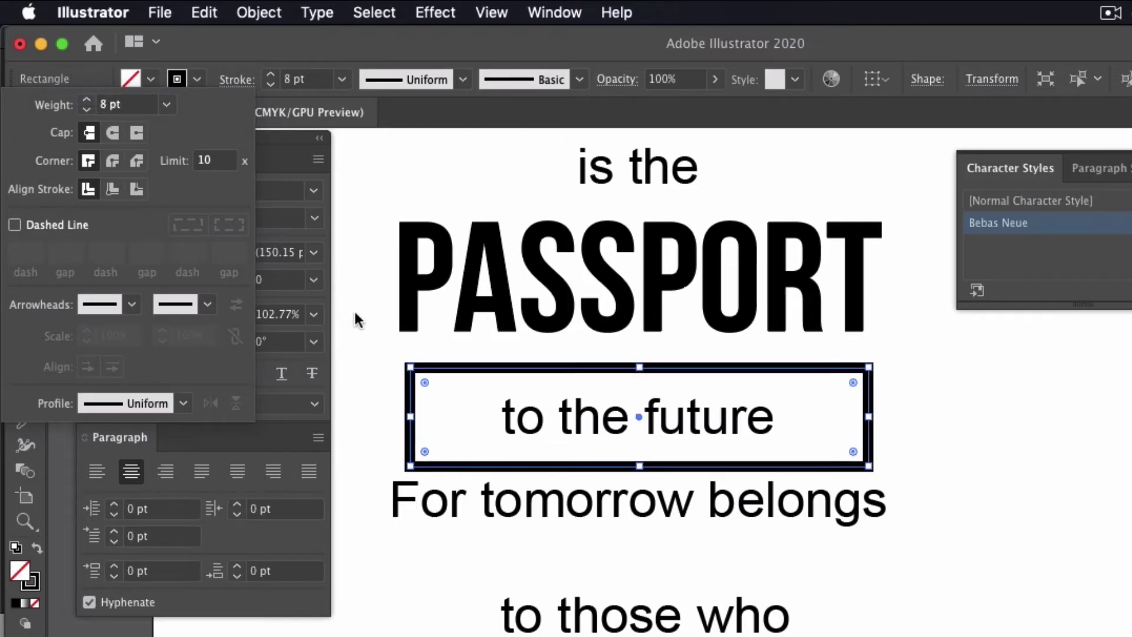
# - Apply the Bebas Neue style to the word 'tomorrow' and set it to 60 pt
pyautogui.click(372, 394)
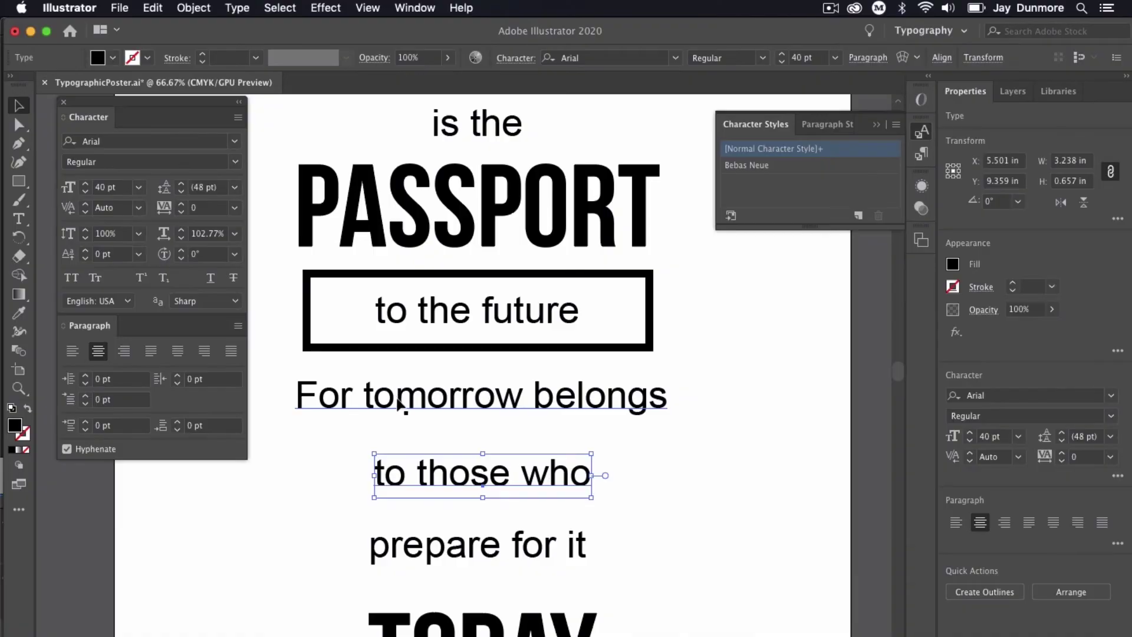
pyautogui.click(533, 500)
pyautogui.doubleClick(401, 400)
pyautogui.moveTo(364, 401); pyautogui.dragTo(525, 409)
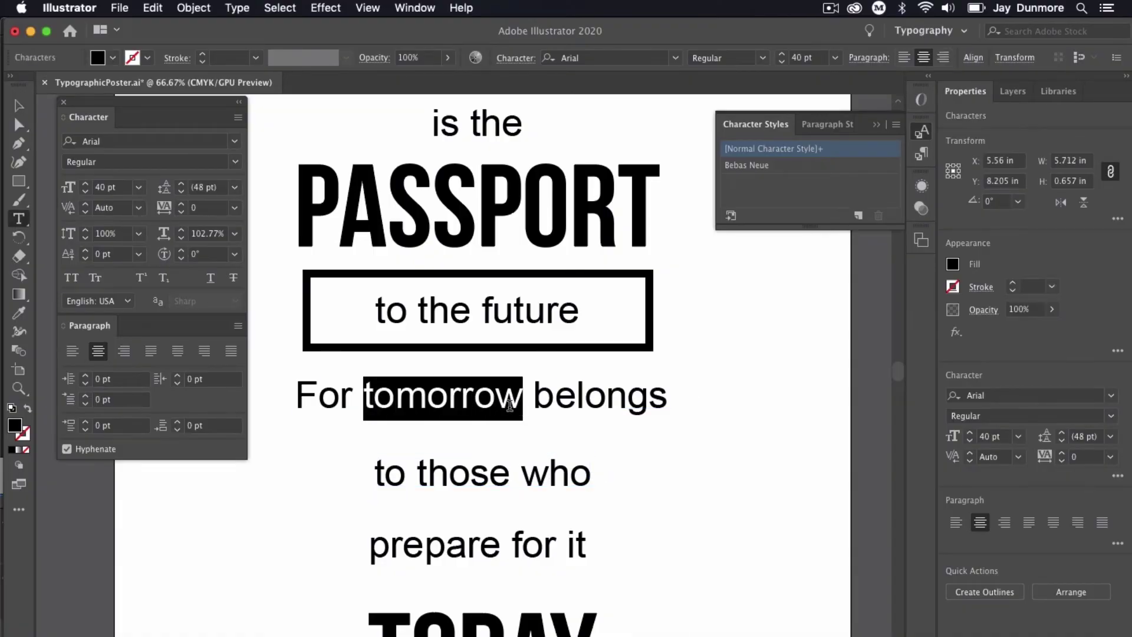
pyautogui.click(765, 166)
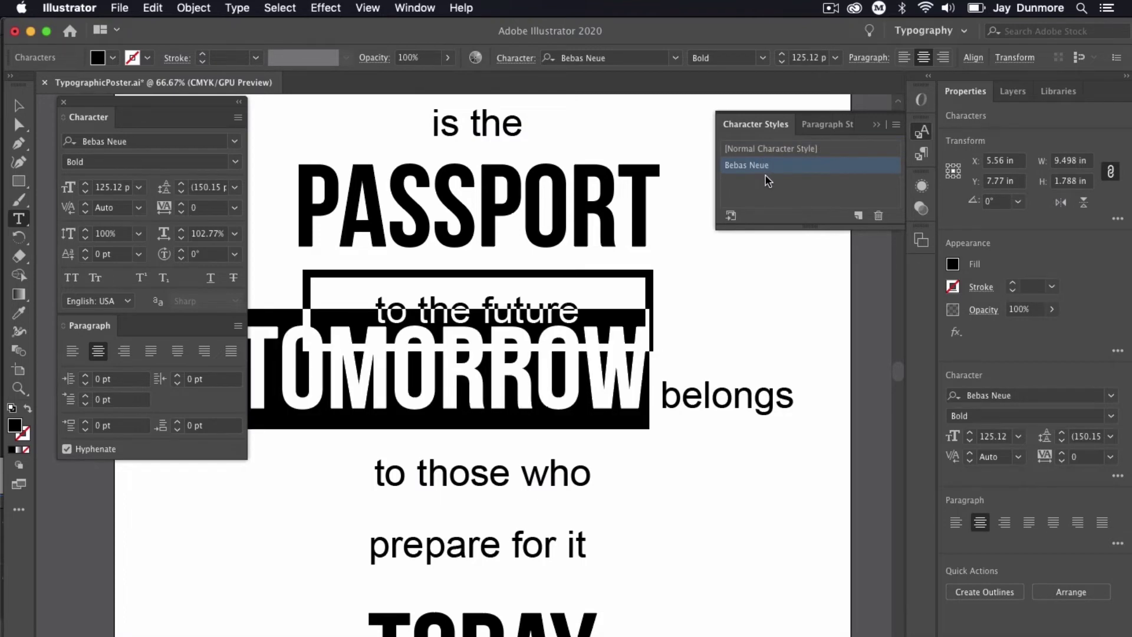
pyautogui.click(138, 187)
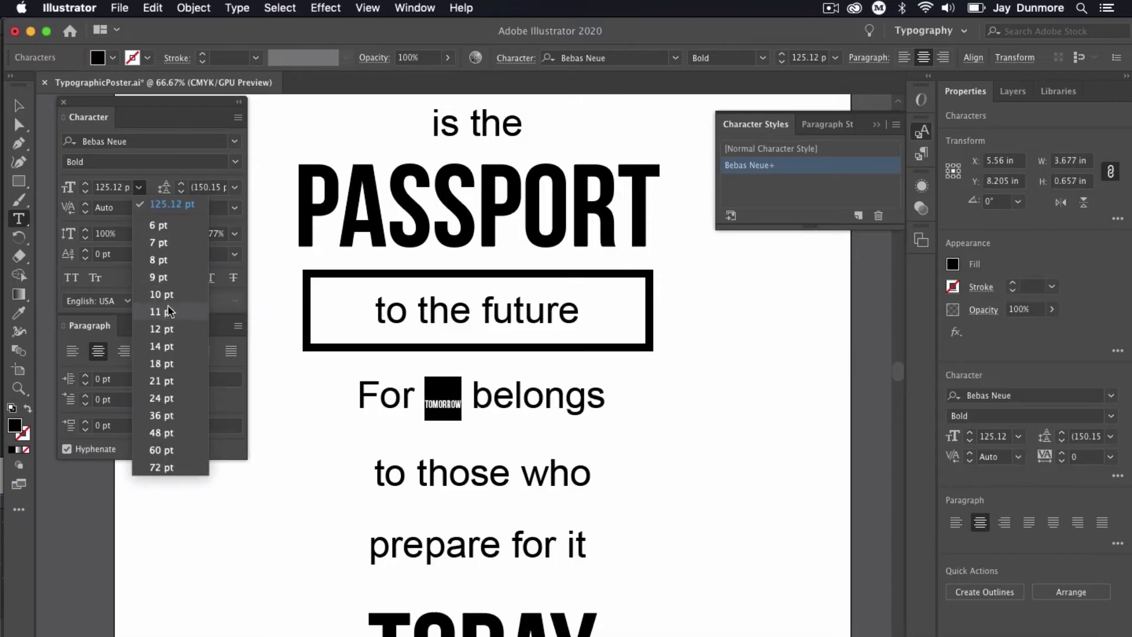
pyautogui.click(173, 442)
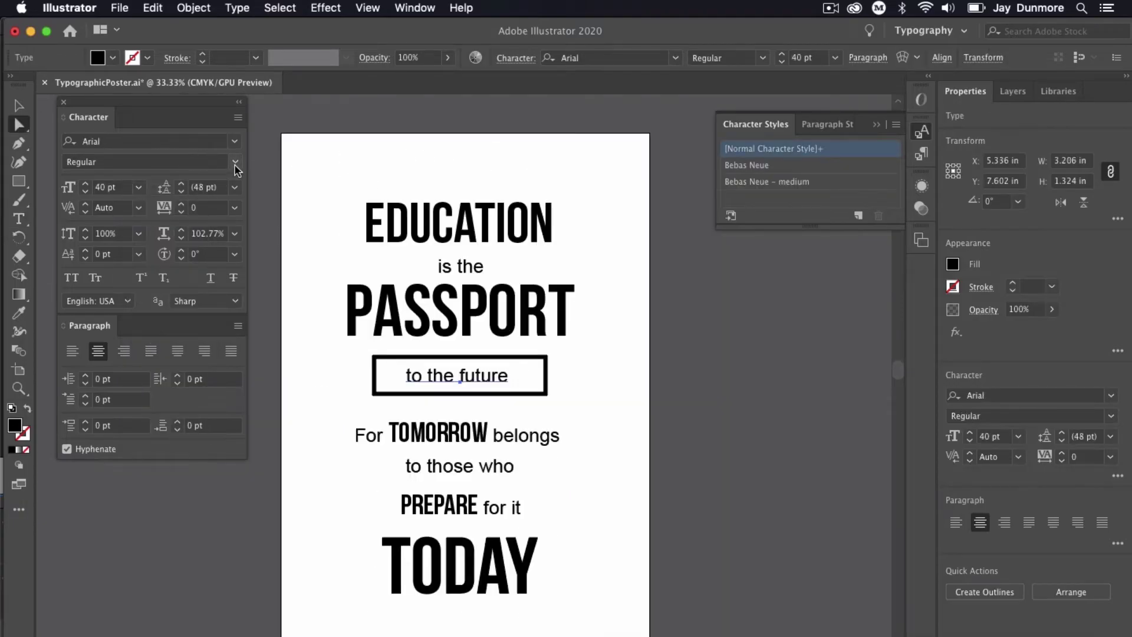
pyautogui.click(235, 162)
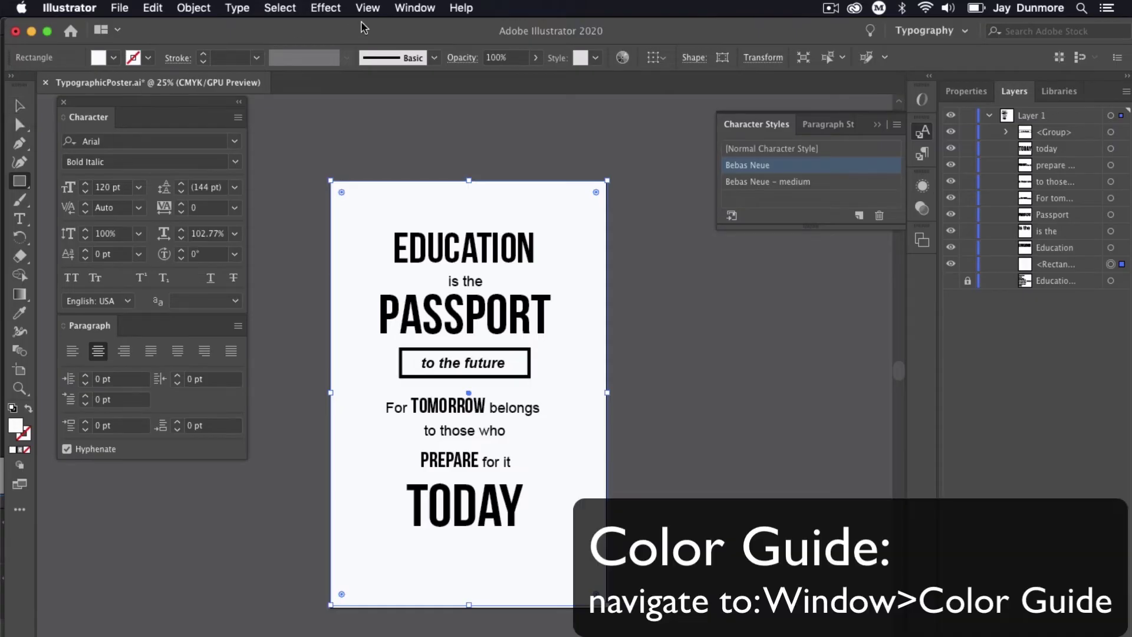
# - Fill the poster's background panel with a light blue from the Color Picker
pyautogui.click(400, 9)
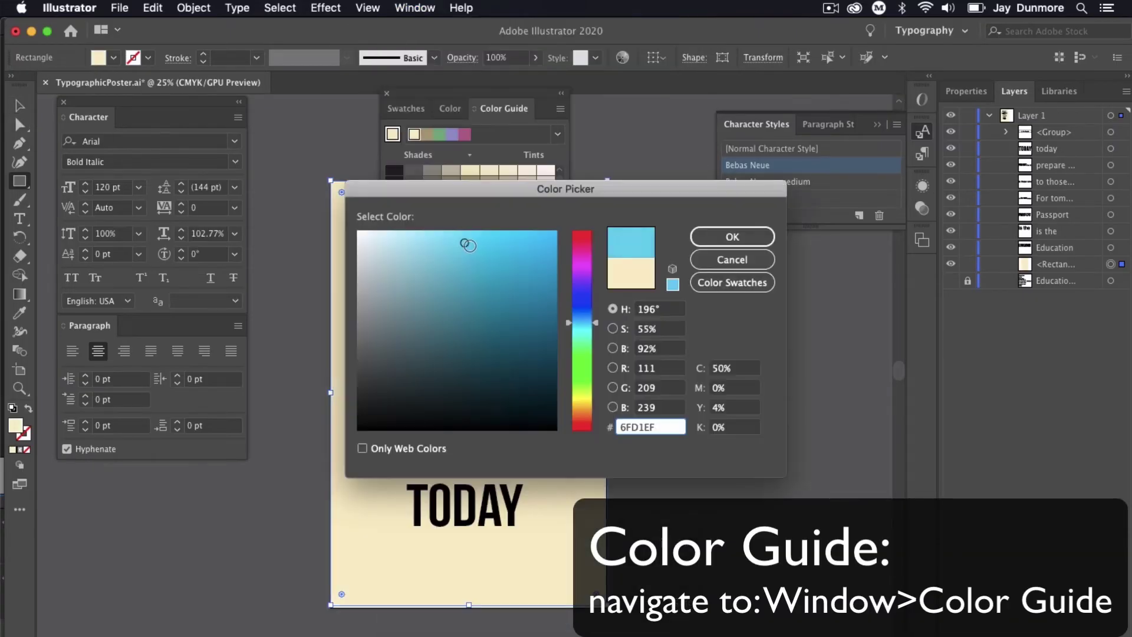
pyautogui.moveTo(462, 242)
pyautogui.mouseDown()
pyautogui.moveTo(503, 243)
pyautogui.moveTo(465, 265)
pyautogui.mouseUp()
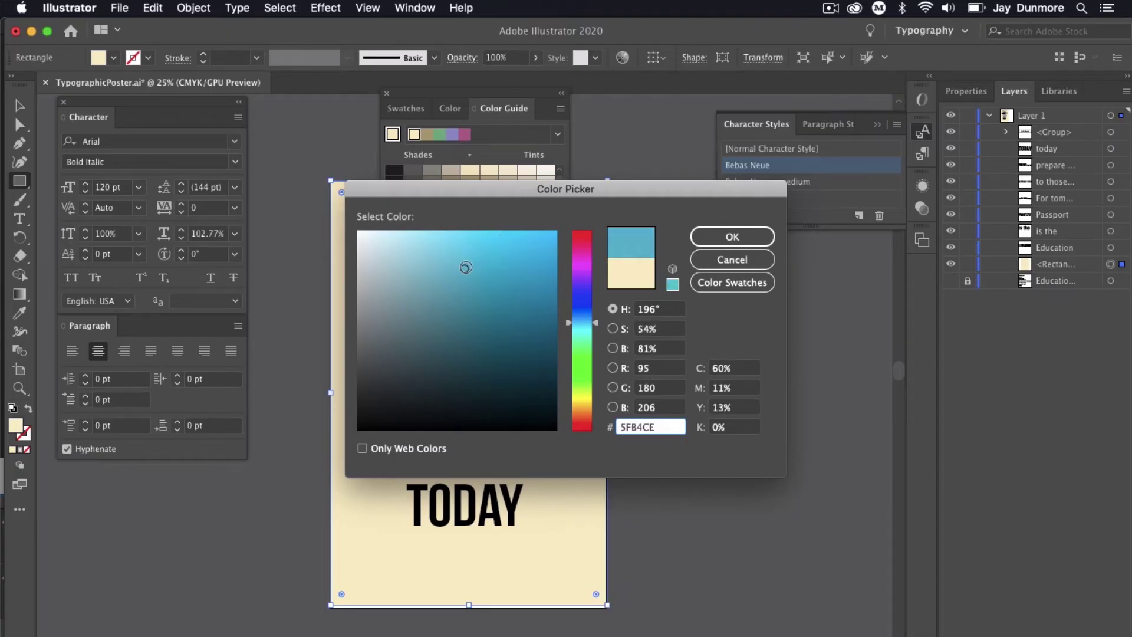
pyautogui.click(726, 238)
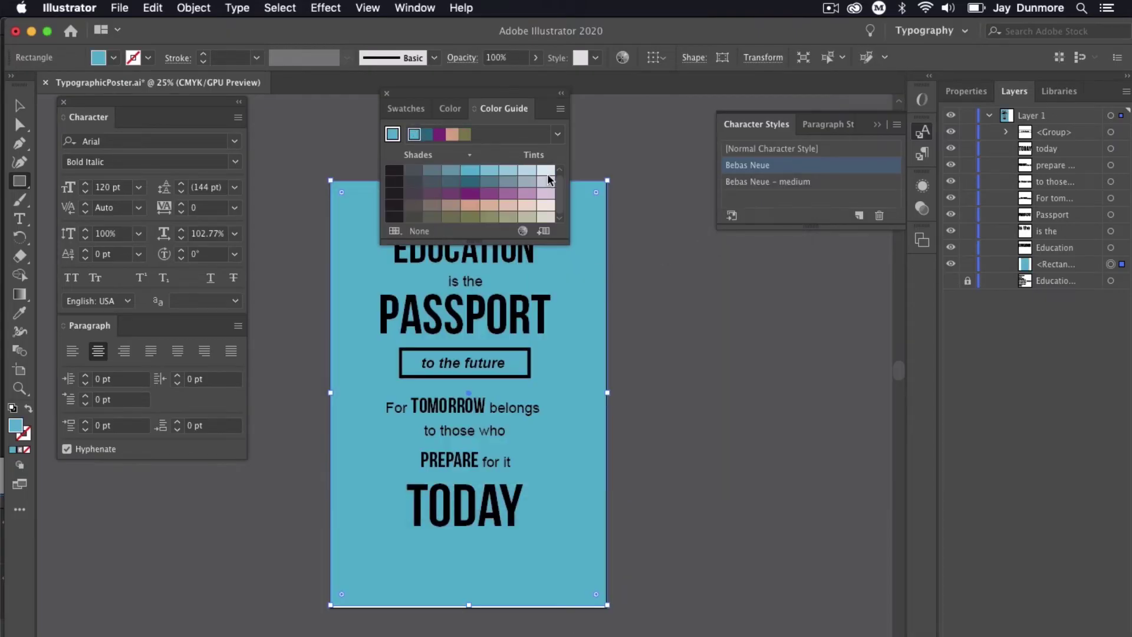
# - Apply the Triad harmony rule in the Color Guide and move the panel off the poster
pyautogui.moveTo(558, 242); pyautogui.dragTo(564, 457)
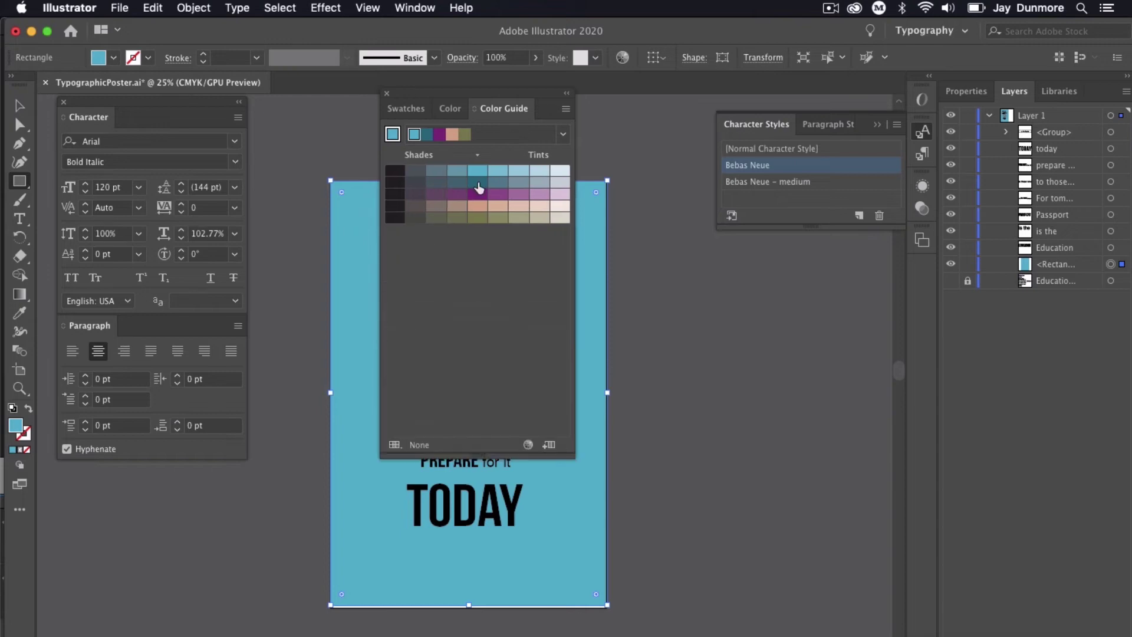
pyautogui.click(564, 135)
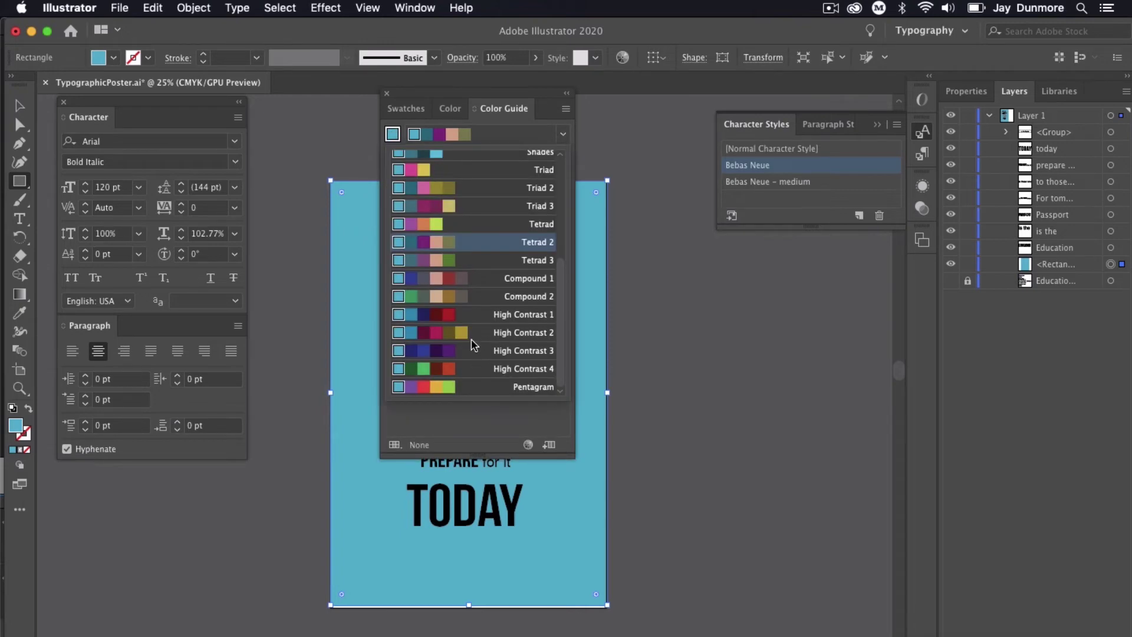
pyautogui.scroll(5, 472, 345)
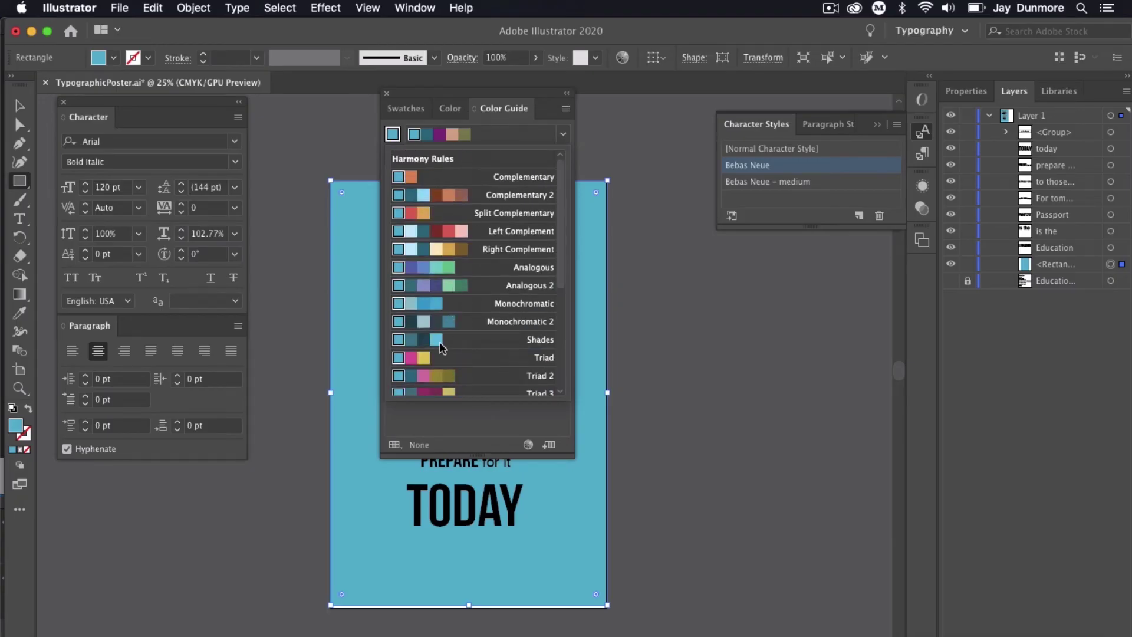
pyautogui.click(521, 358)
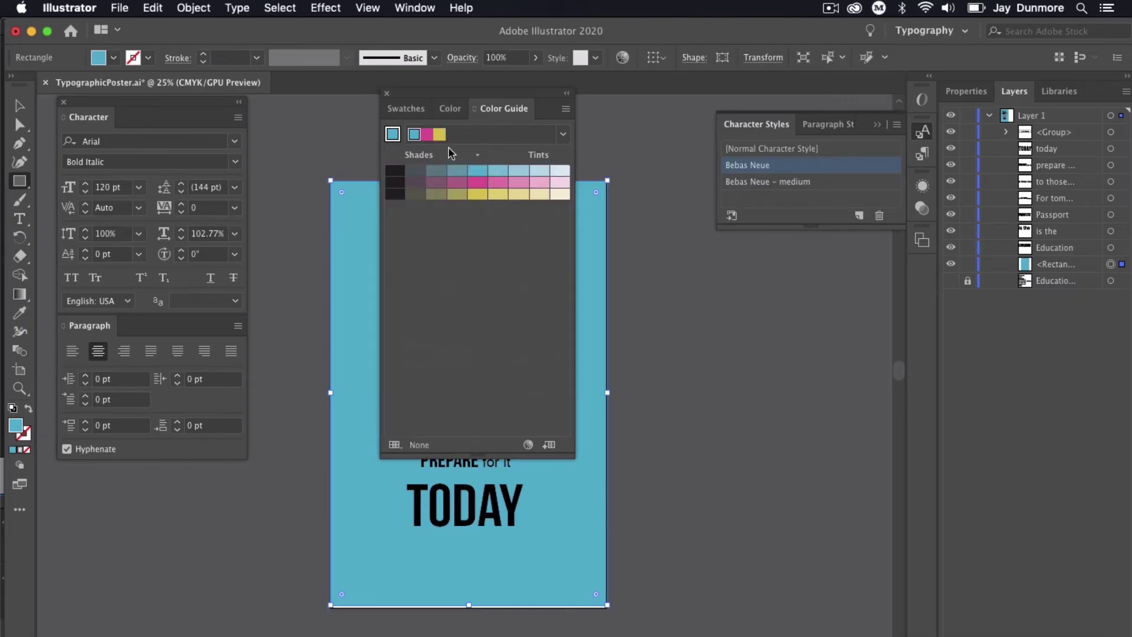
pyautogui.click(689, 318)
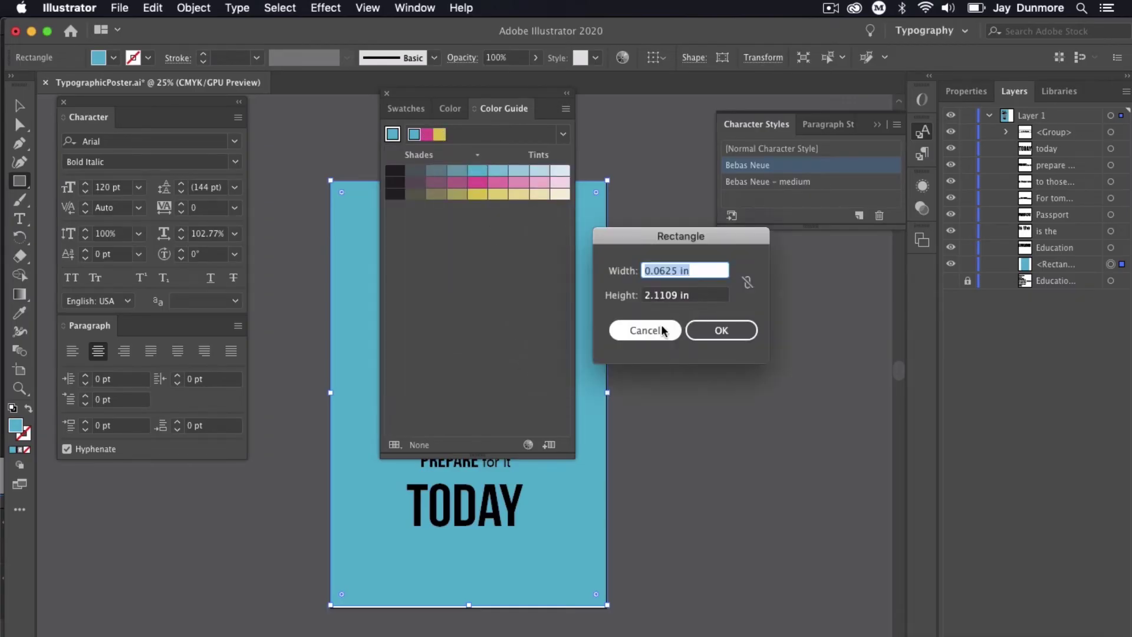
pyautogui.click(645, 329)
pyautogui.moveTo(437, 98); pyautogui.dragTo(734, 277)
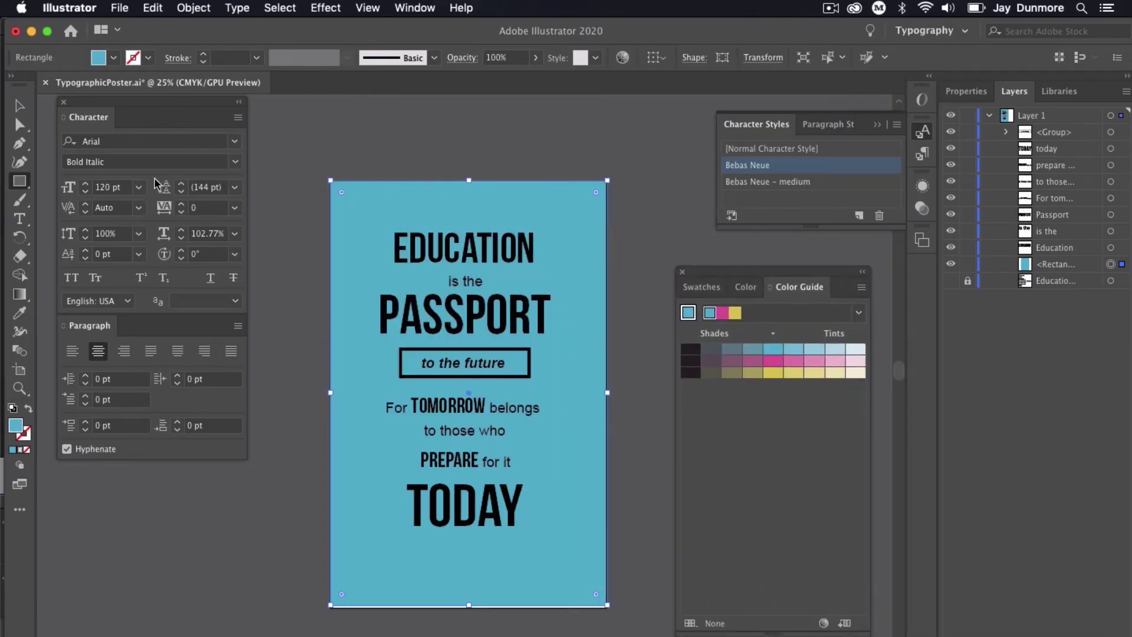
pyautogui.click(20, 106)
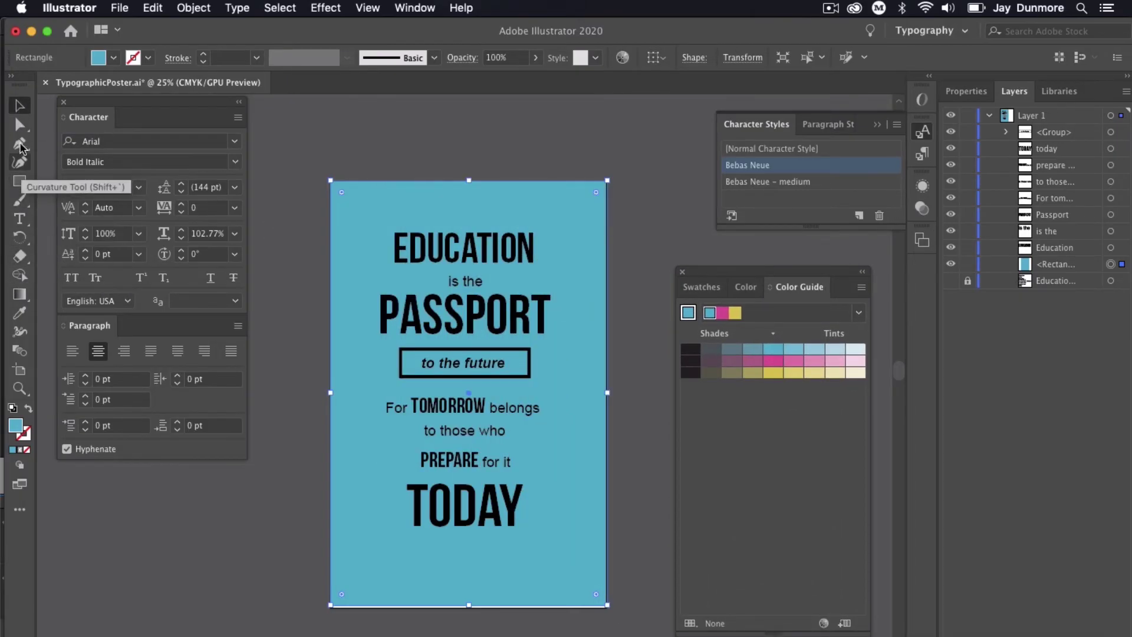
# - Make PASSPORT yellow using the Color Guide's yellow swatch
pyautogui.click(419, 330)
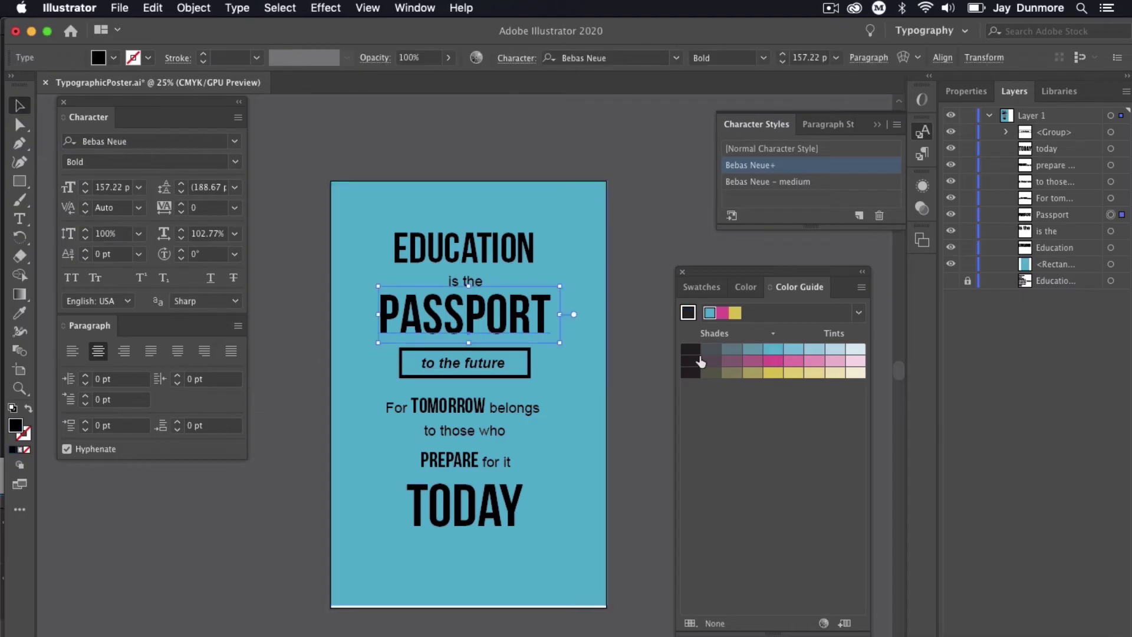
pyautogui.click(737, 314)
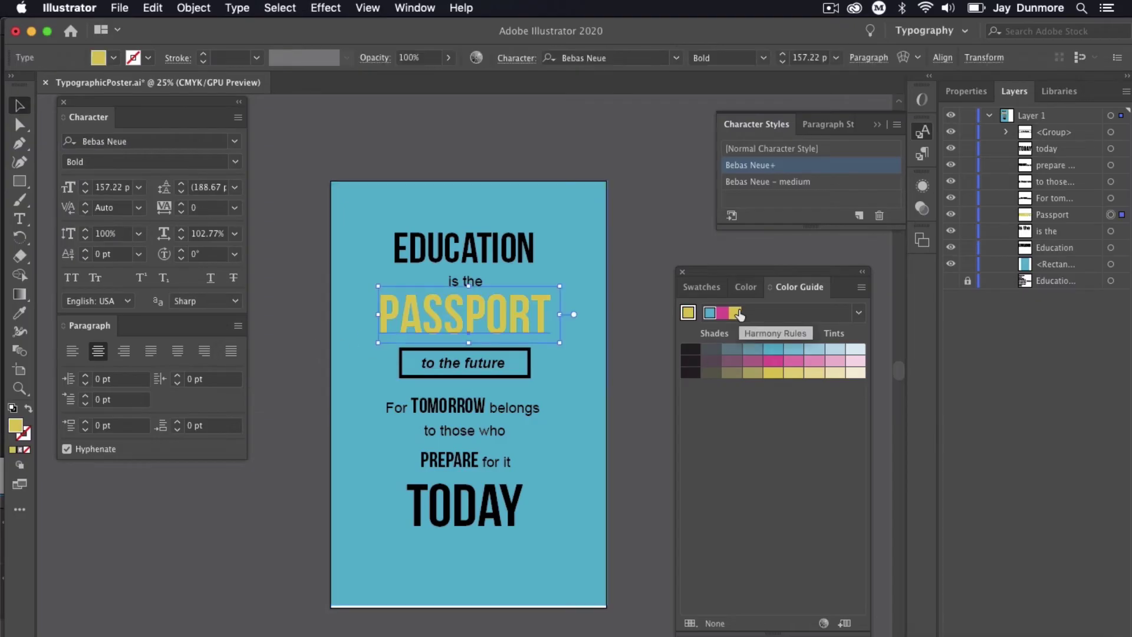
pyautogui.click(464, 363)
pyautogui.press('super+equal')
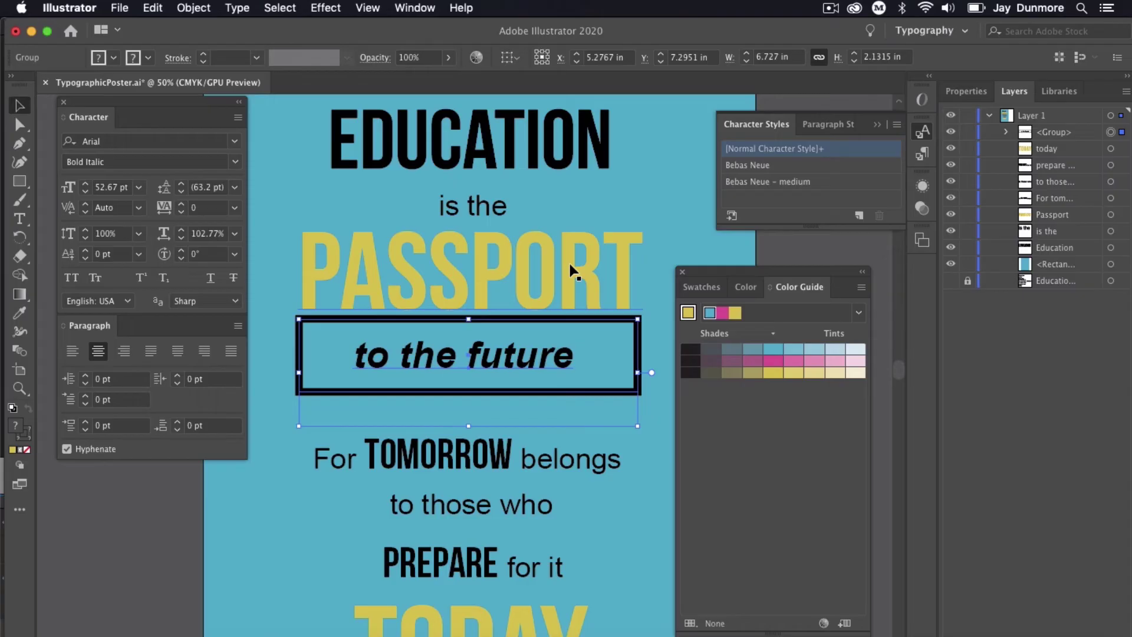
pyautogui.click(477, 298)
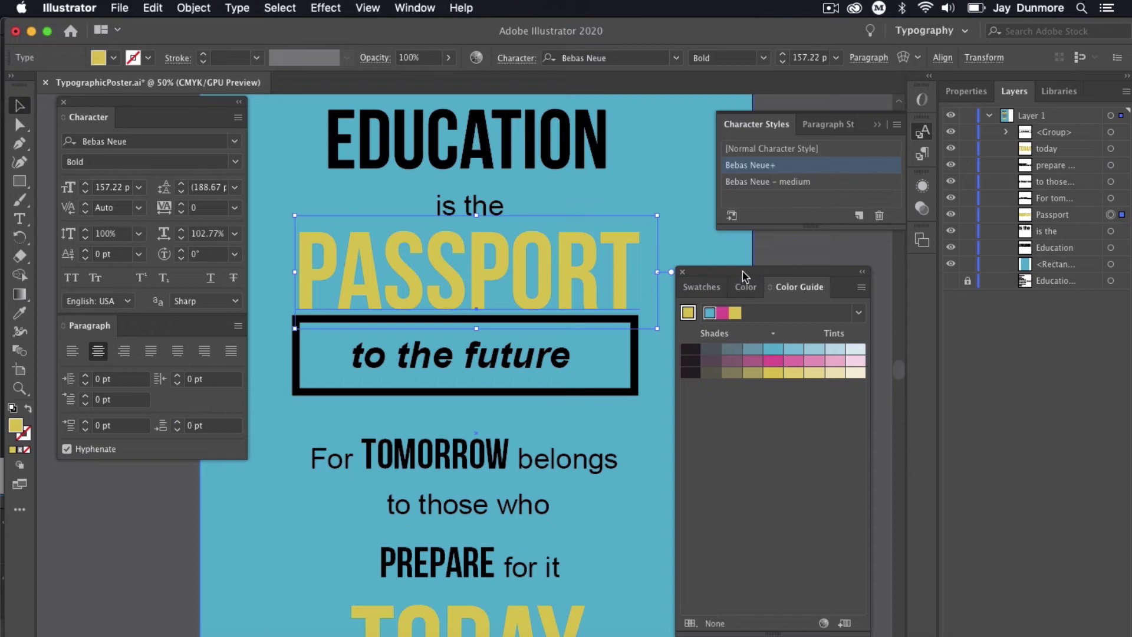
pyautogui.moveTo(744, 276); pyautogui.dragTo(795, 270)
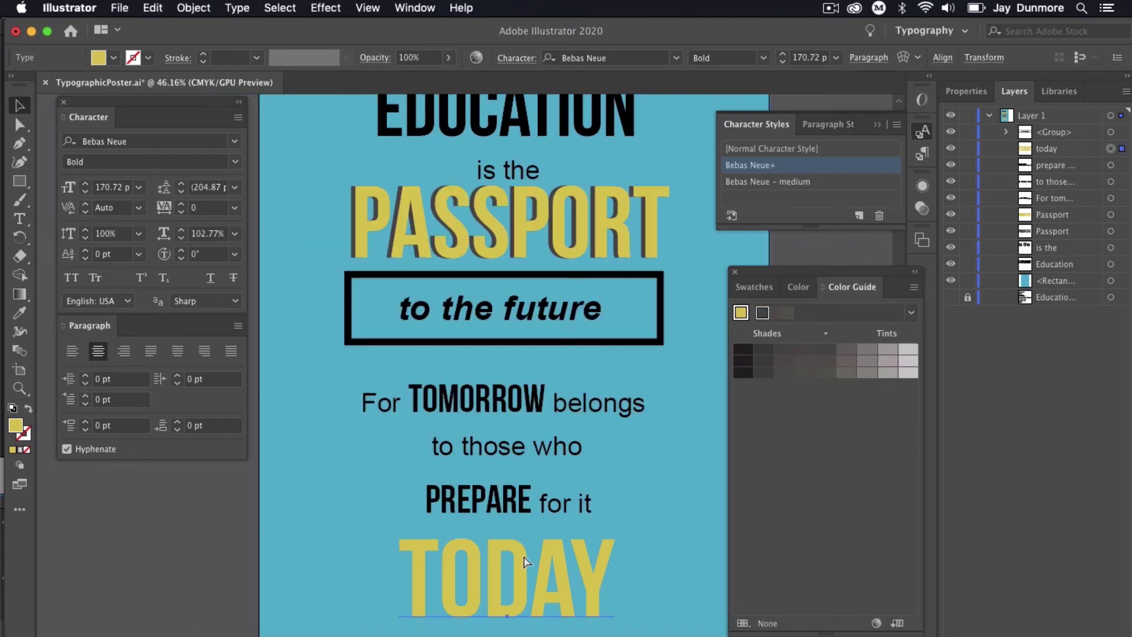
# - Duplicate TODAY, fill the back copy with #333333 and offset it as a drop shadow
pyautogui.press('super+c')
pyautogui.press('super+v')
pyautogui.moveTo(450, 414); pyautogui.dragTo(443, 592)
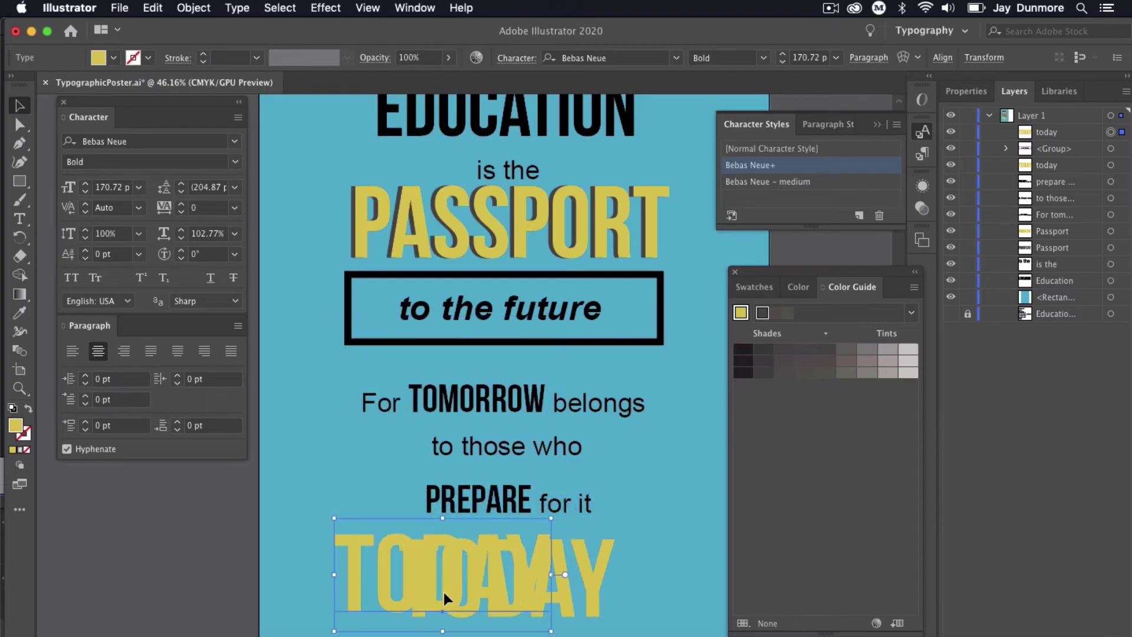
pyautogui.click(592, 600)
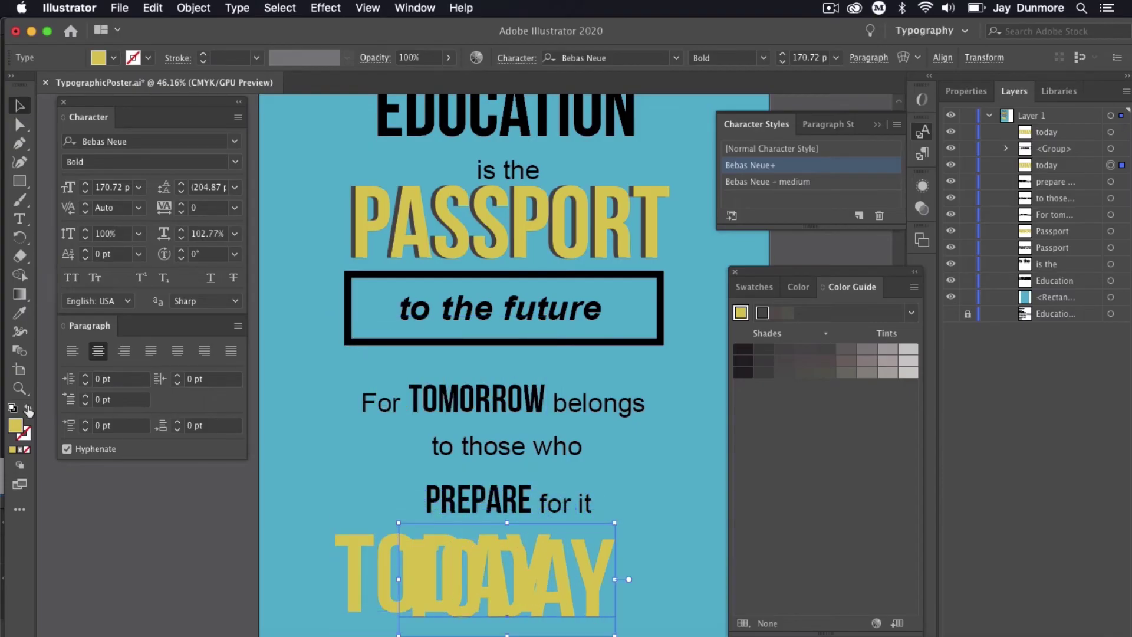
pyautogui.doubleClick(16, 424)
pyautogui.write('333333')
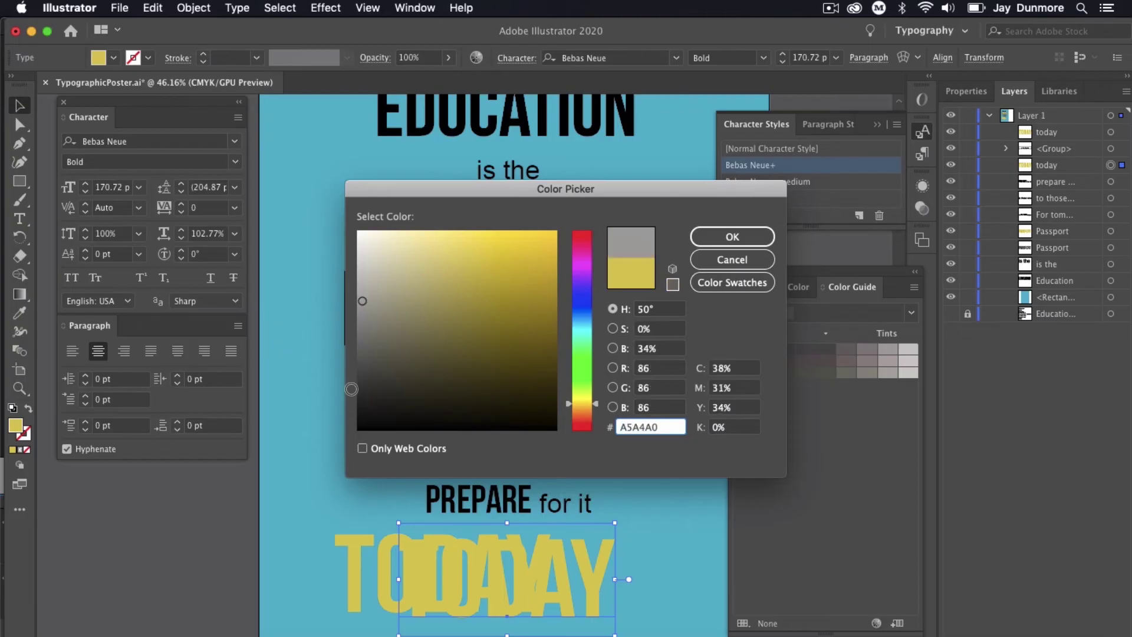
pyautogui.click(732, 237)
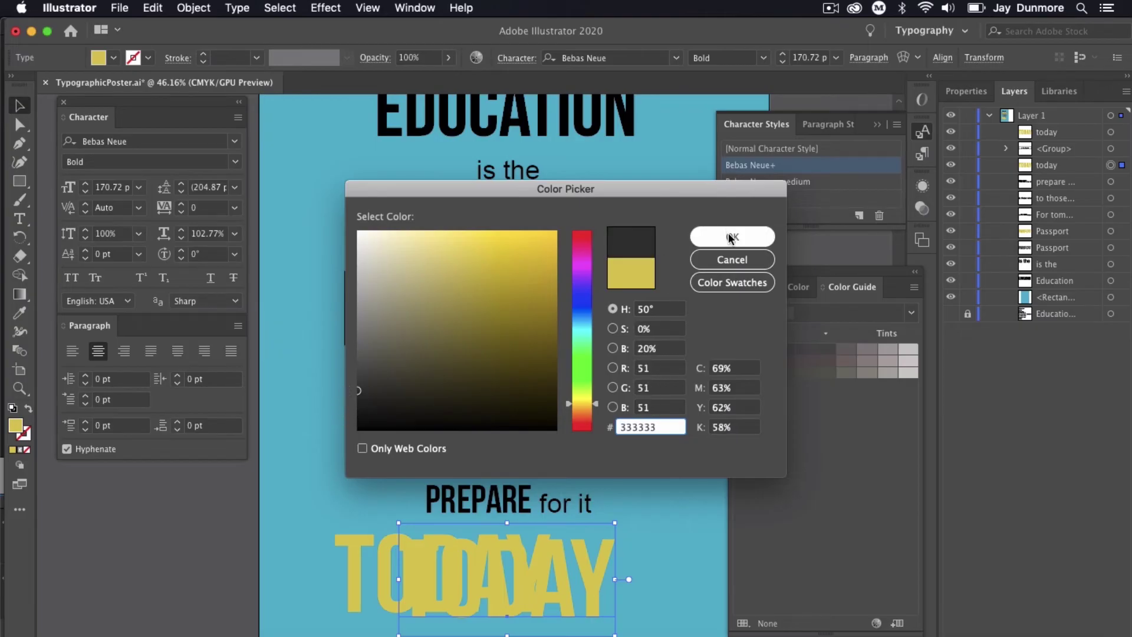
pyautogui.moveTo(373, 582); pyautogui.dragTo(440, 589)
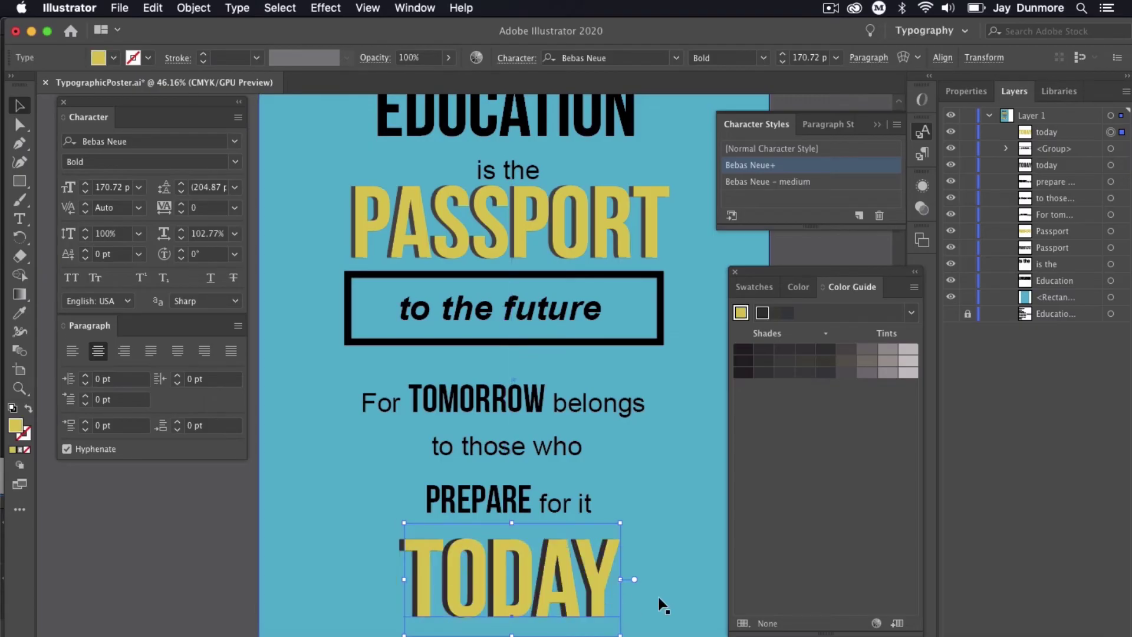
pyautogui.click(667, 580)
pyautogui.click(618, 582)
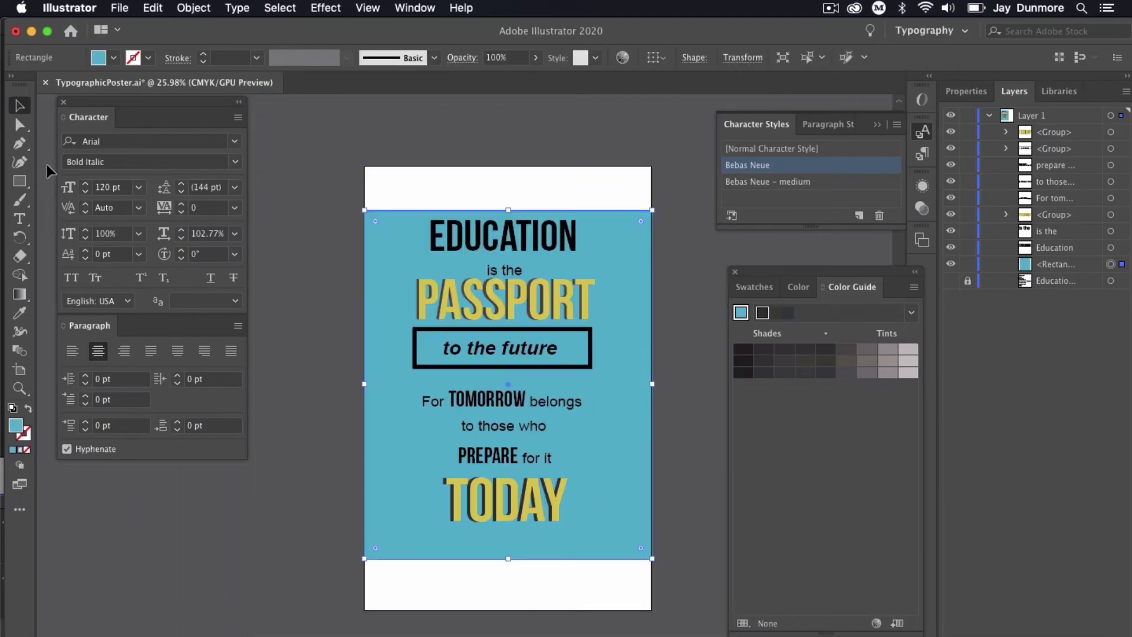
# - Draw a rectangle across the top of the artboard
pyautogui.click(21, 185)
pyautogui.moveTo(338, 152); pyautogui.dragTo(654, 207)
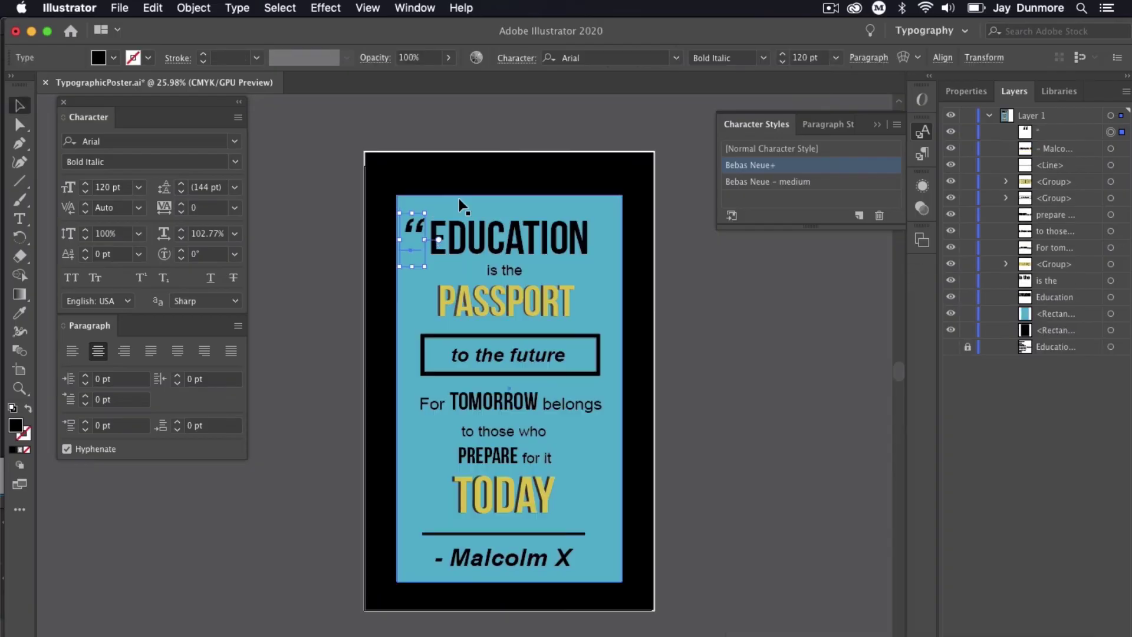
pyautogui.click(548, 327)
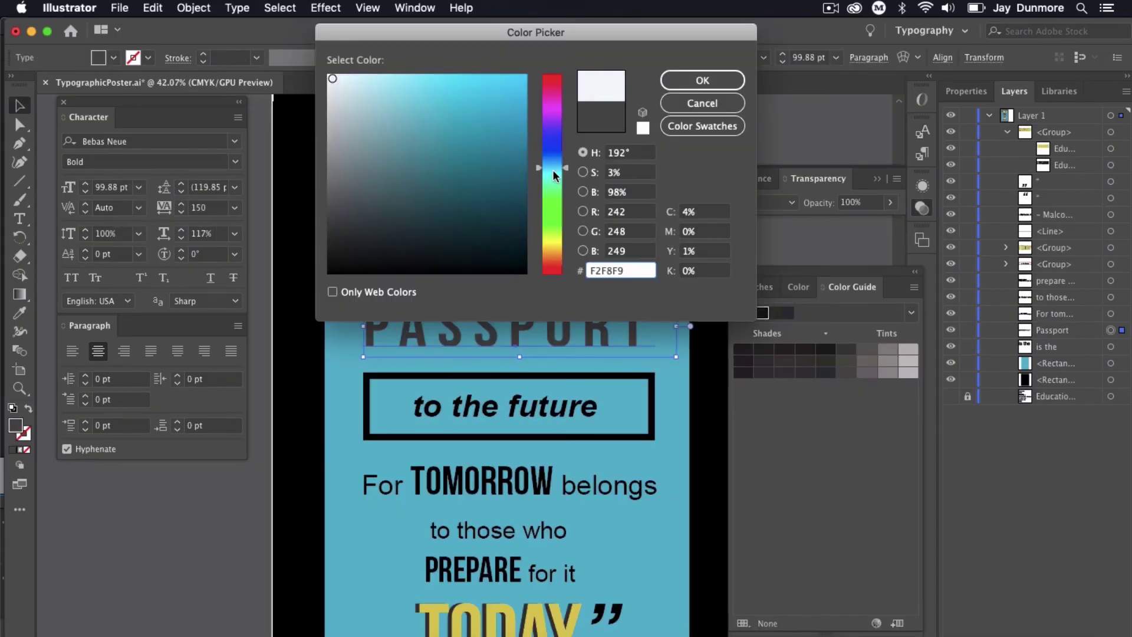
# - Set the fill of PASSPORT and 'to those who' to pure white
pyautogui.moveTo(556, 183); pyautogui.dragTo(556, 160)
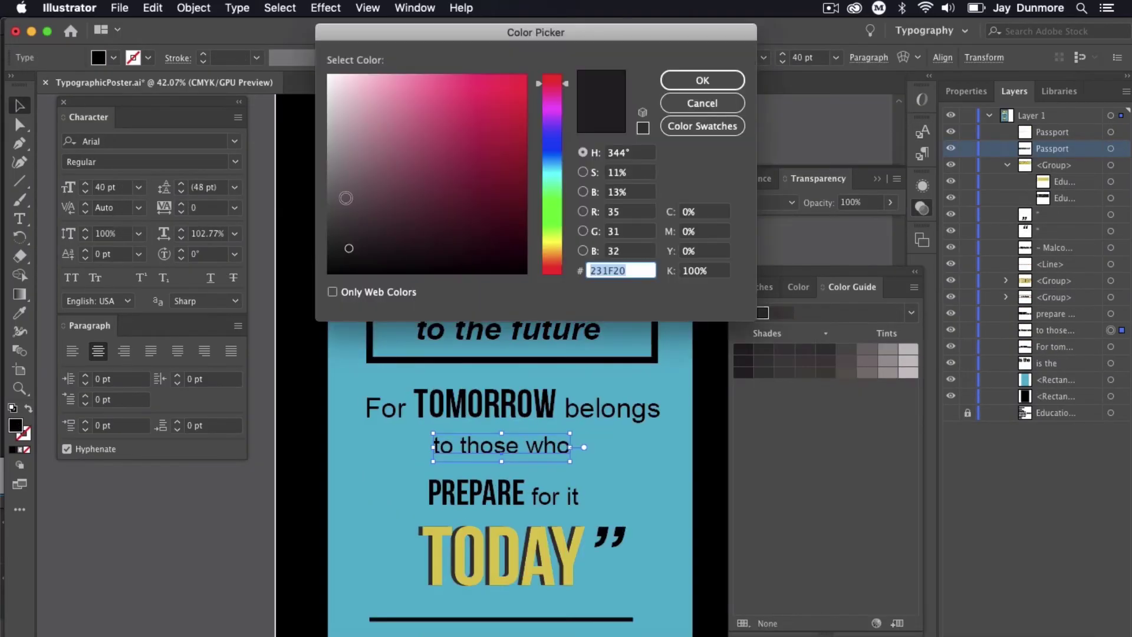
pyautogui.click(335, 83)
pyautogui.moveTo(335, 83); pyautogui.dragTo(328, 74)
pyautogui.press('Return')
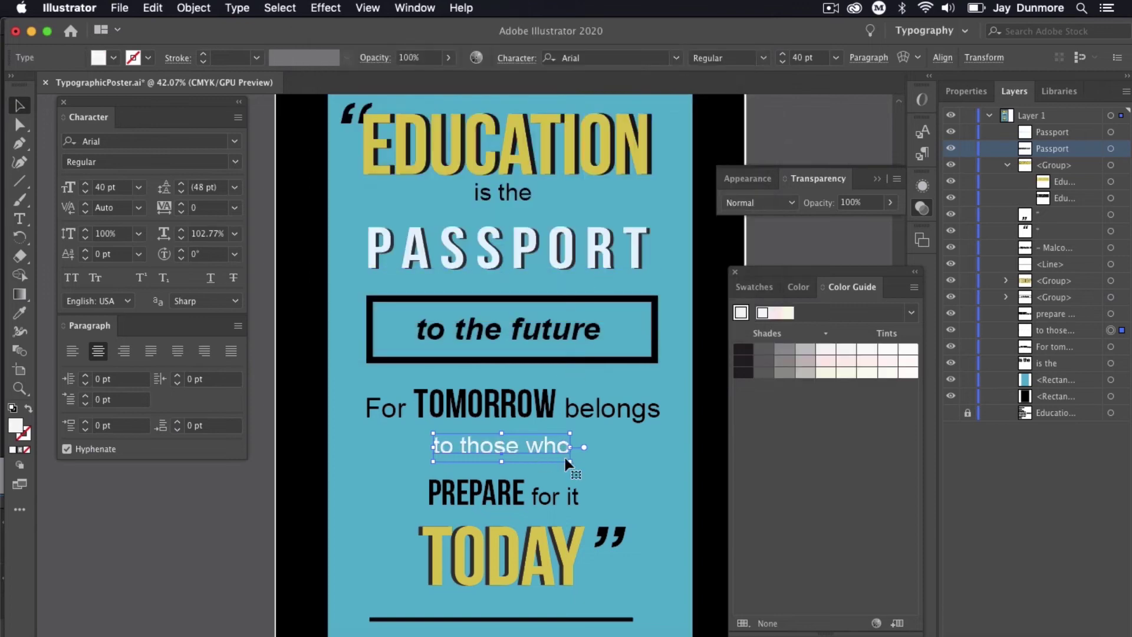
# - Enlarge 'to those who' to about 51 pt, widen its tracking, and stretch the frame around PASSPORT
pyautogui.moveTo(570, 461); pyautogui.dragTo(590, 465)
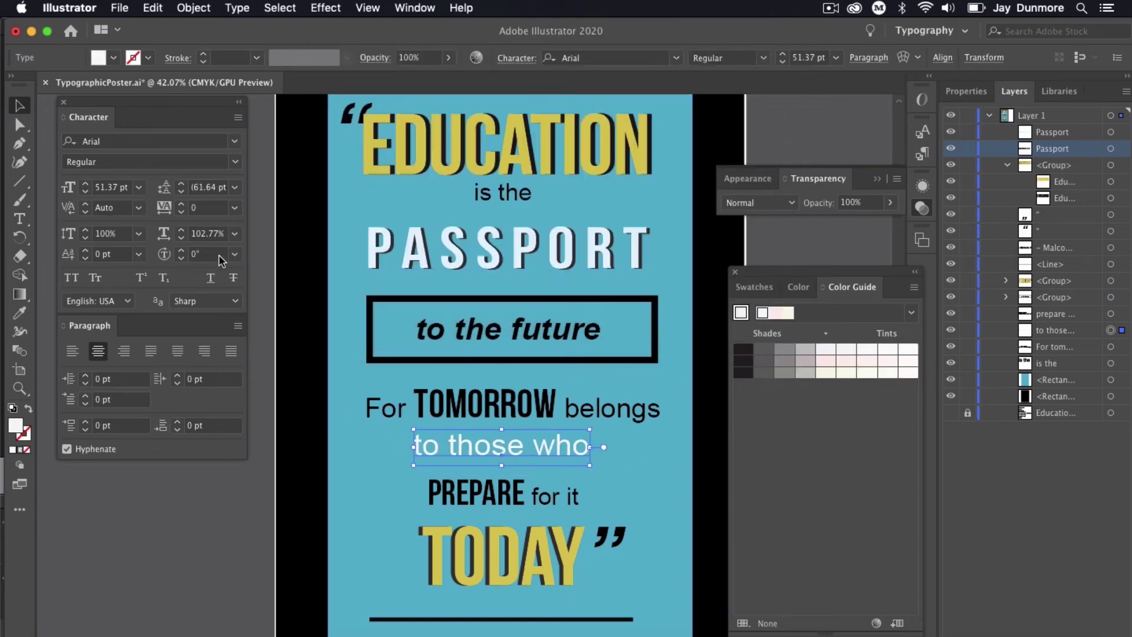
pyautogui.click(235, 209)
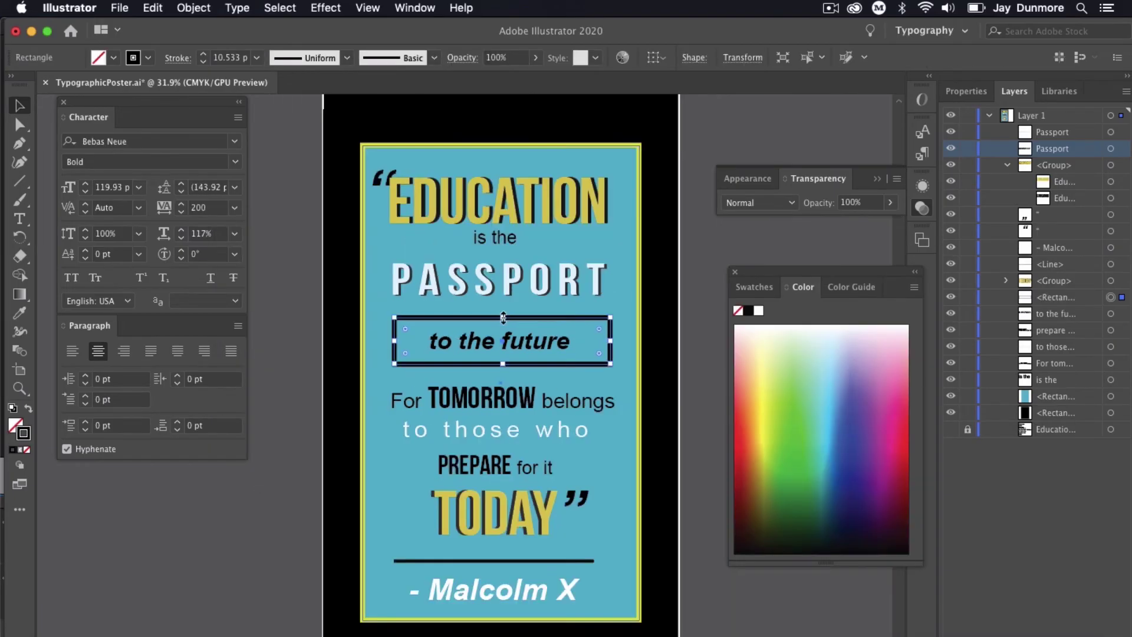
pyautogui.moveTo(500, 313)
pyautogui.mouseDown()
pyautogui.moveTo(502, 253)
pyautogui.moveTo(501, 276)
pyautogui.mouseUp()
# - Group the PASSPORT pieces, move 'to the future' inside the box, and nudge 'to those who' up
pyautogui.press('super+g')
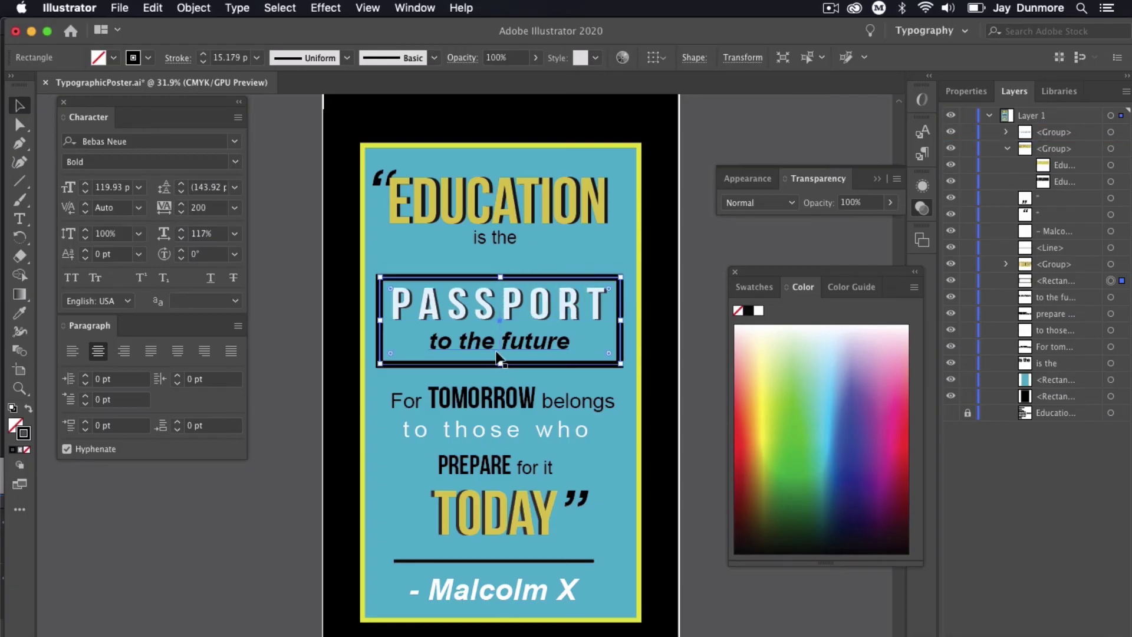
pyautogui.moveTo(497, 342); pyautogui.dragTo(567, 324)
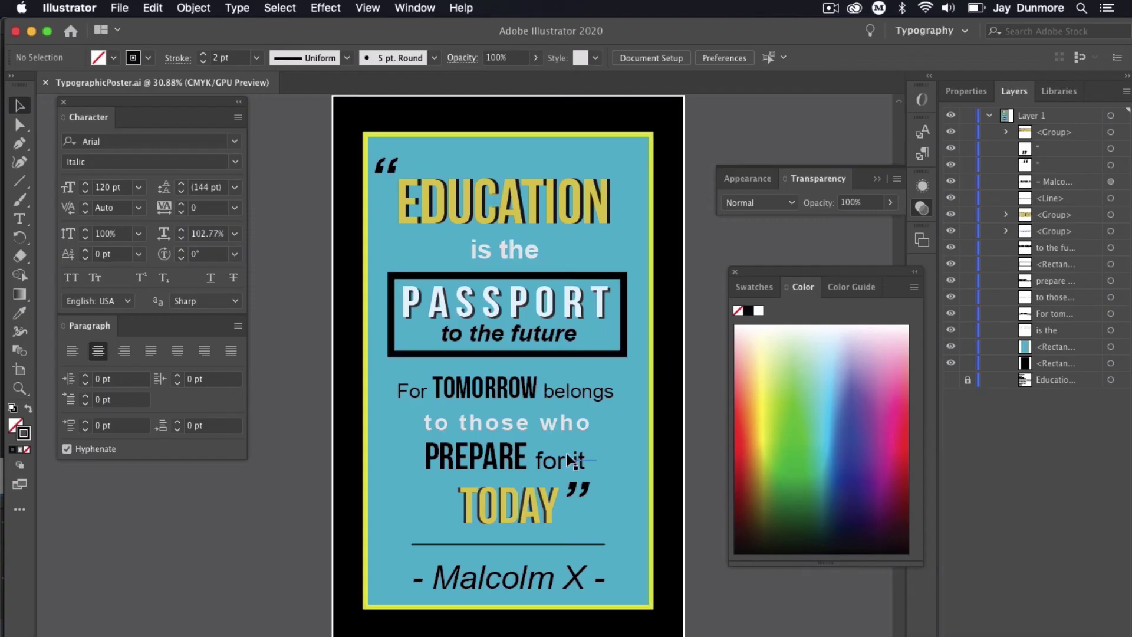
pyautogui.click(545, 423)
pyautogui.press('Up')
pyautogui.press('Up')
pyautogui.press('Up')
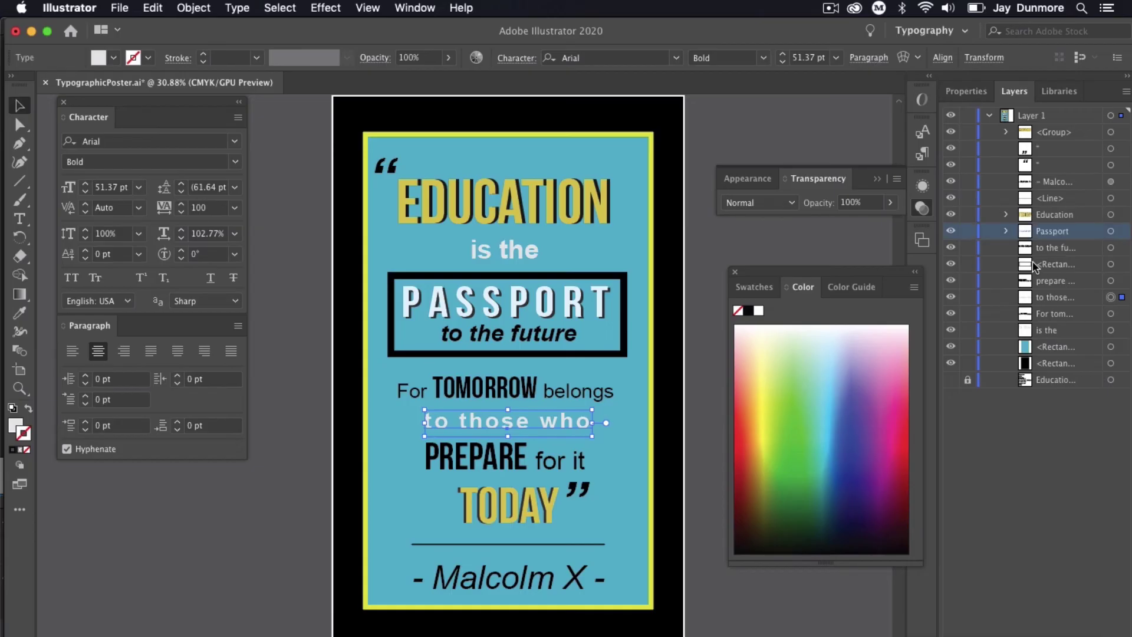
# - Rename the top group layer to 'Education' in the Layers panel
pyautogui.click(1050, 265)
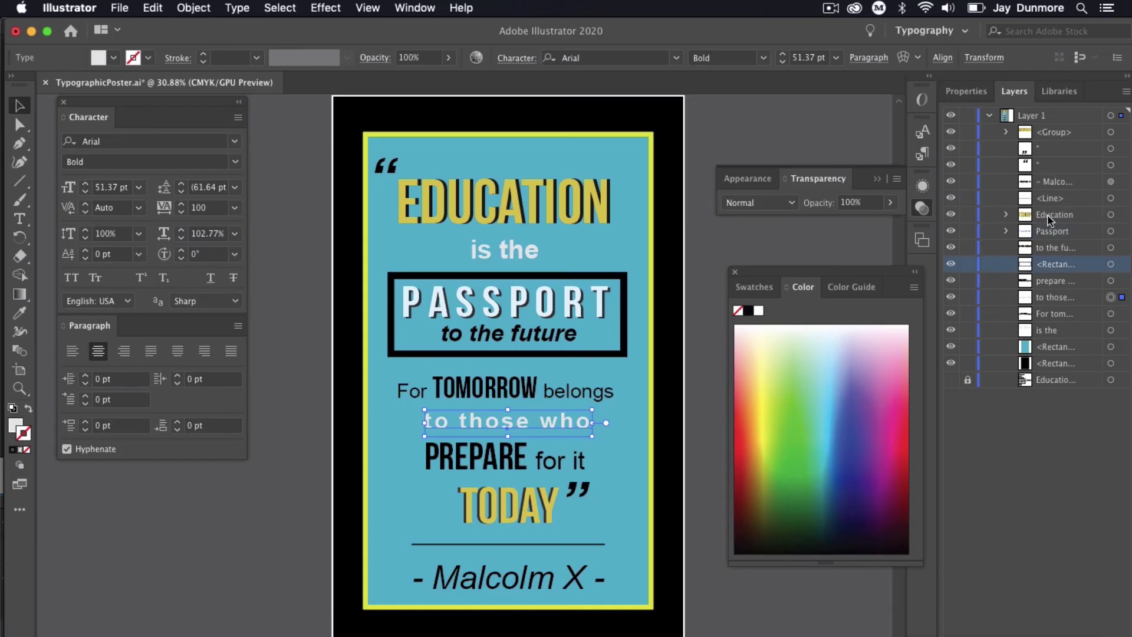
pyautogui.click(1055, 132)
pyautogui.doubleClick(1054, 132)
pyautogui.write('Education')
# - Rename the opening quote mark layer to 'Quote (top)' and save TypographicPoster.ai
pyautogui.doubleClick(1050, 148)
pyautogui.write('Q')
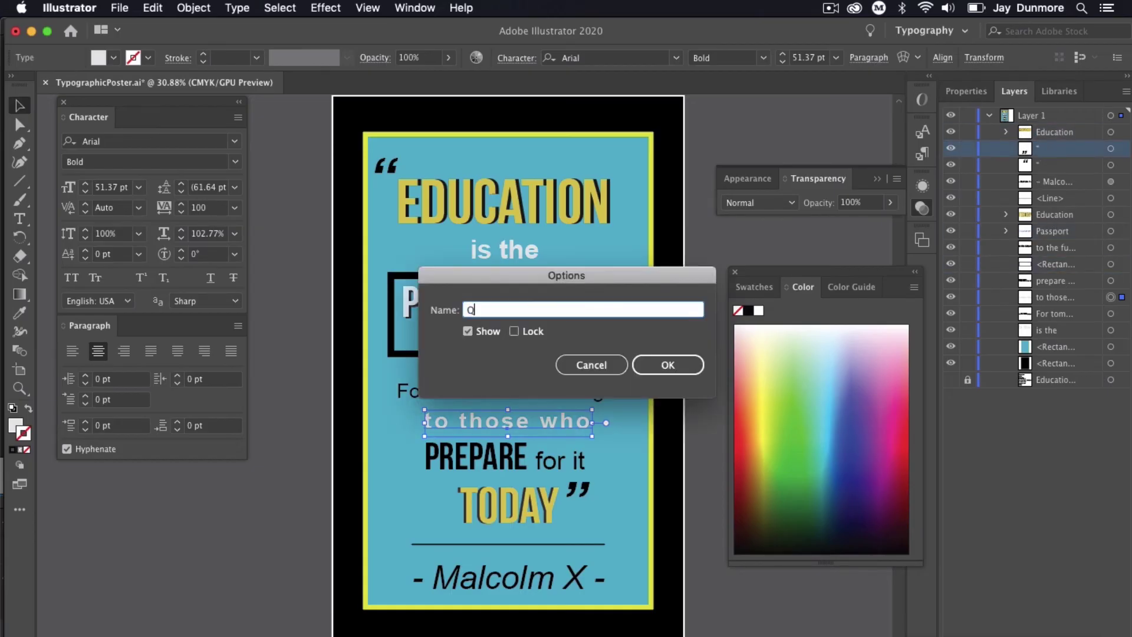
pyautogui.write('uote (top')
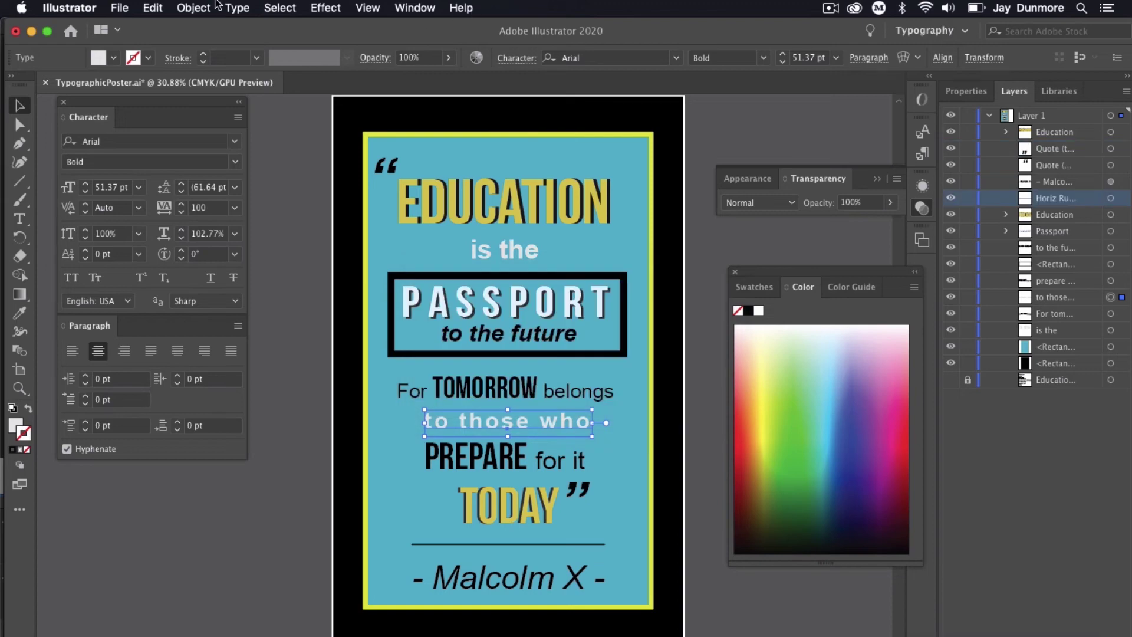
pyautogui.click(121, 7)
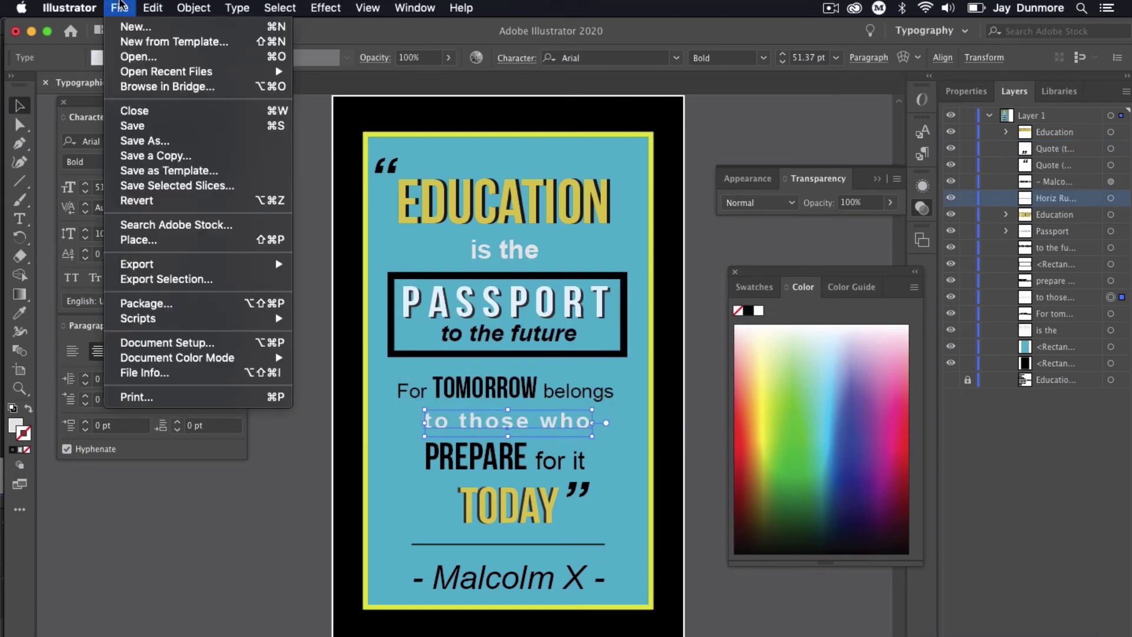
pyautogui.click(124, 127)
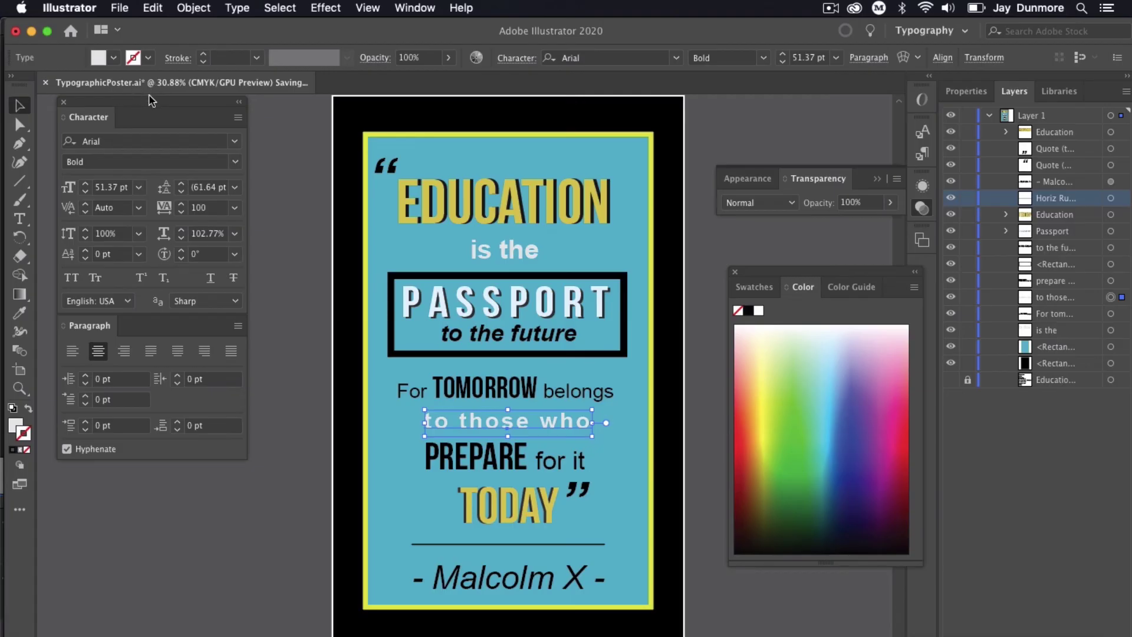
# - Export As TypographicPoster.png in Downloads, keeping High (300 ppi) and a Transparent background
pyautogui.click(121, 8)
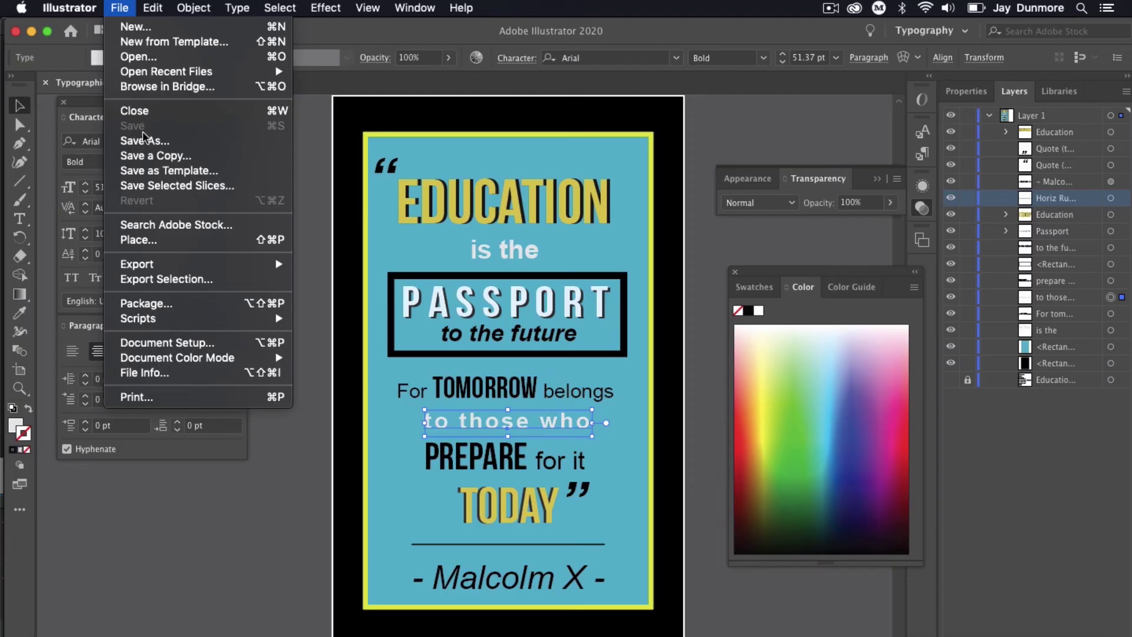
pyautogui.moveTo(147, 264)
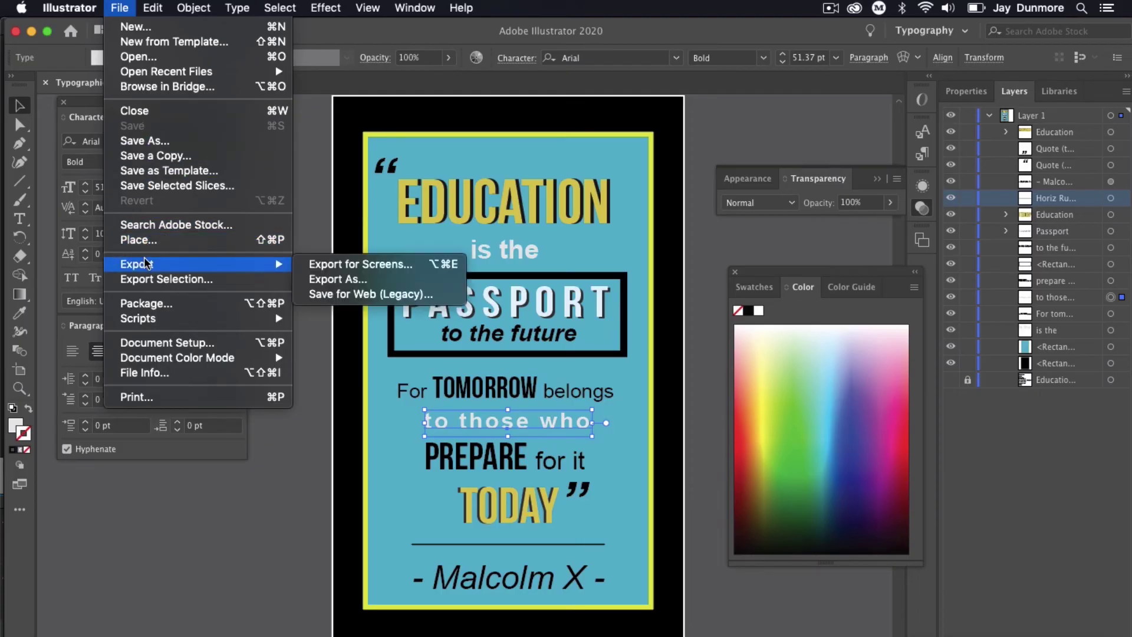
pyautogui.click(320, 281)
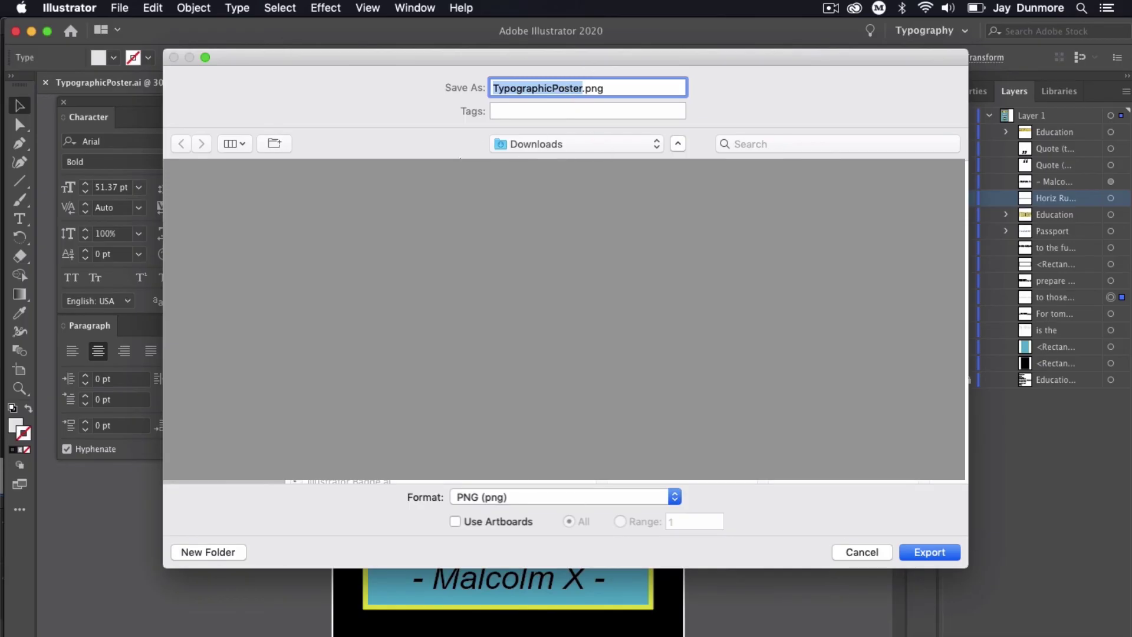
pyautogui.click(932, 554)
pyautogui.click(448, 329)
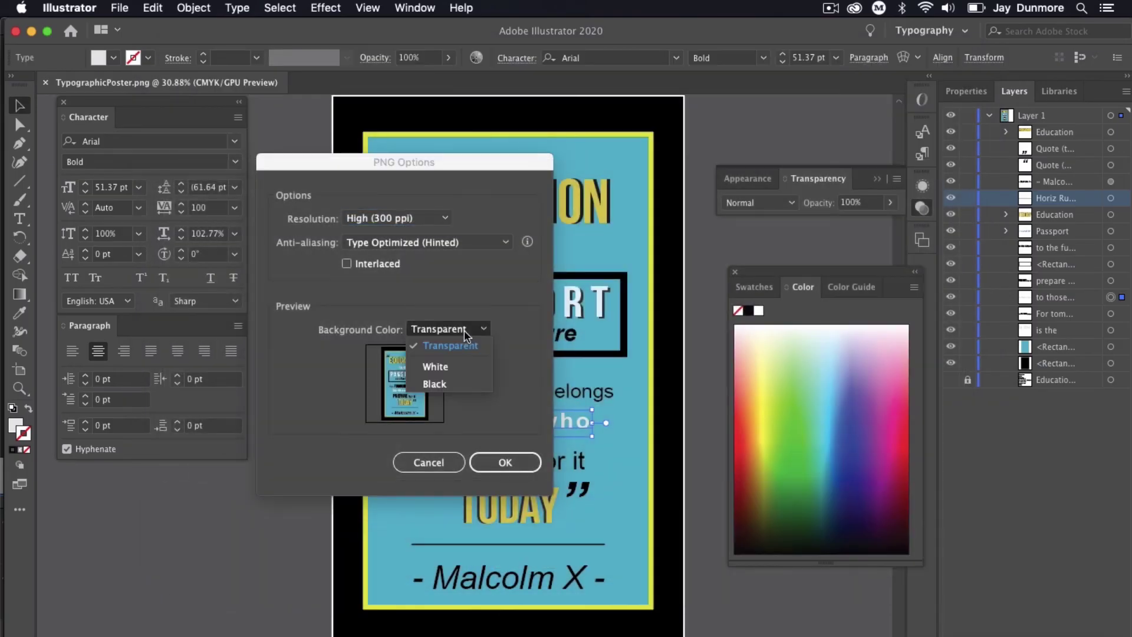
pyautogui.click(521, 402)
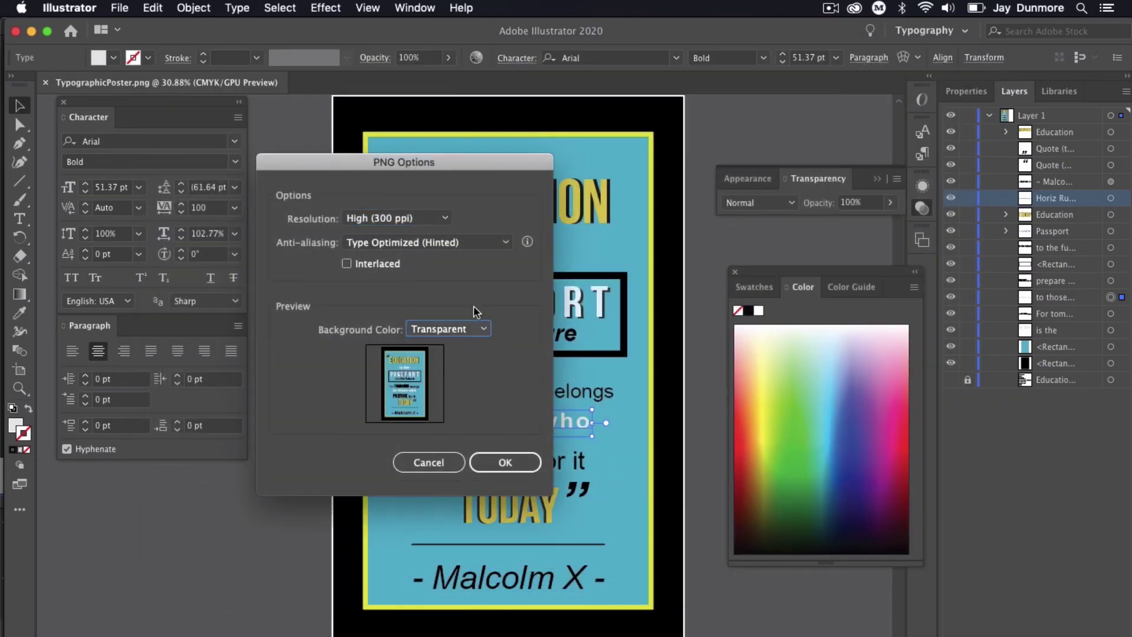
pyautogui.click(496, 462)
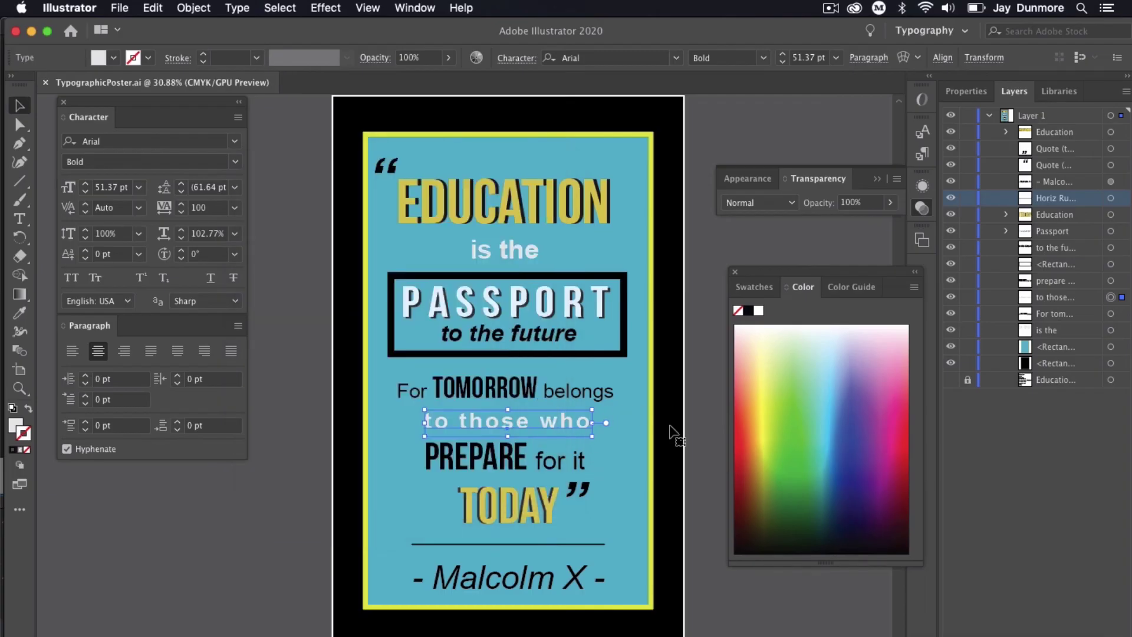
pyautogui.click(705, 424)
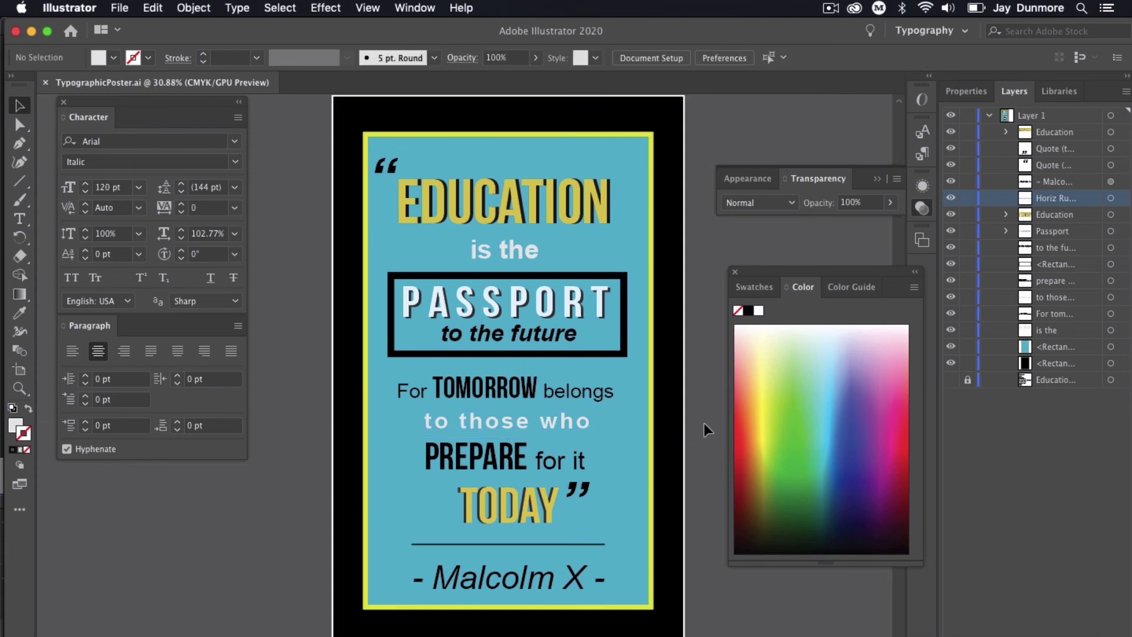